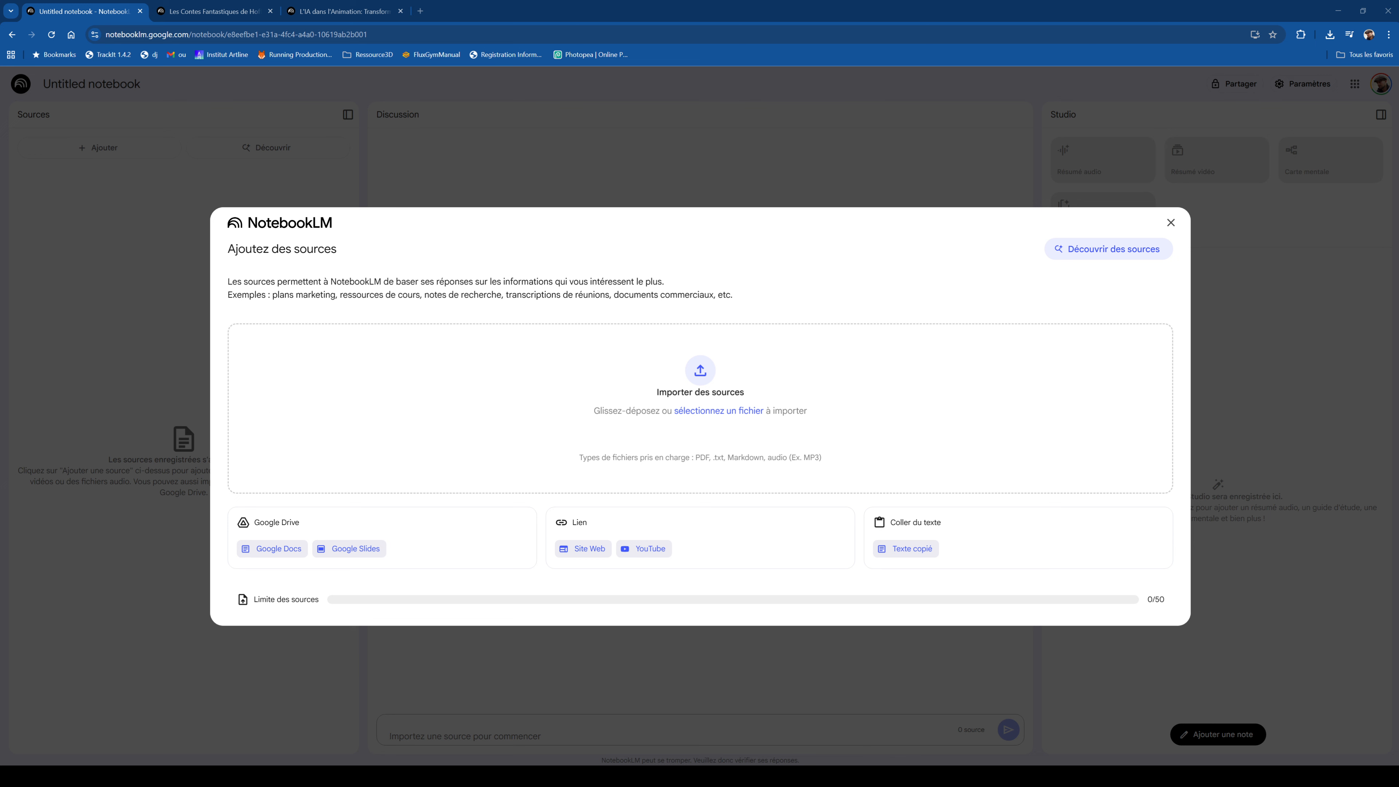
Check the Contes fantastiques PDF and import it as a source into the untitled notebook.
left_click_drag(695, 457, 834, 461)
left_click(819, 452)
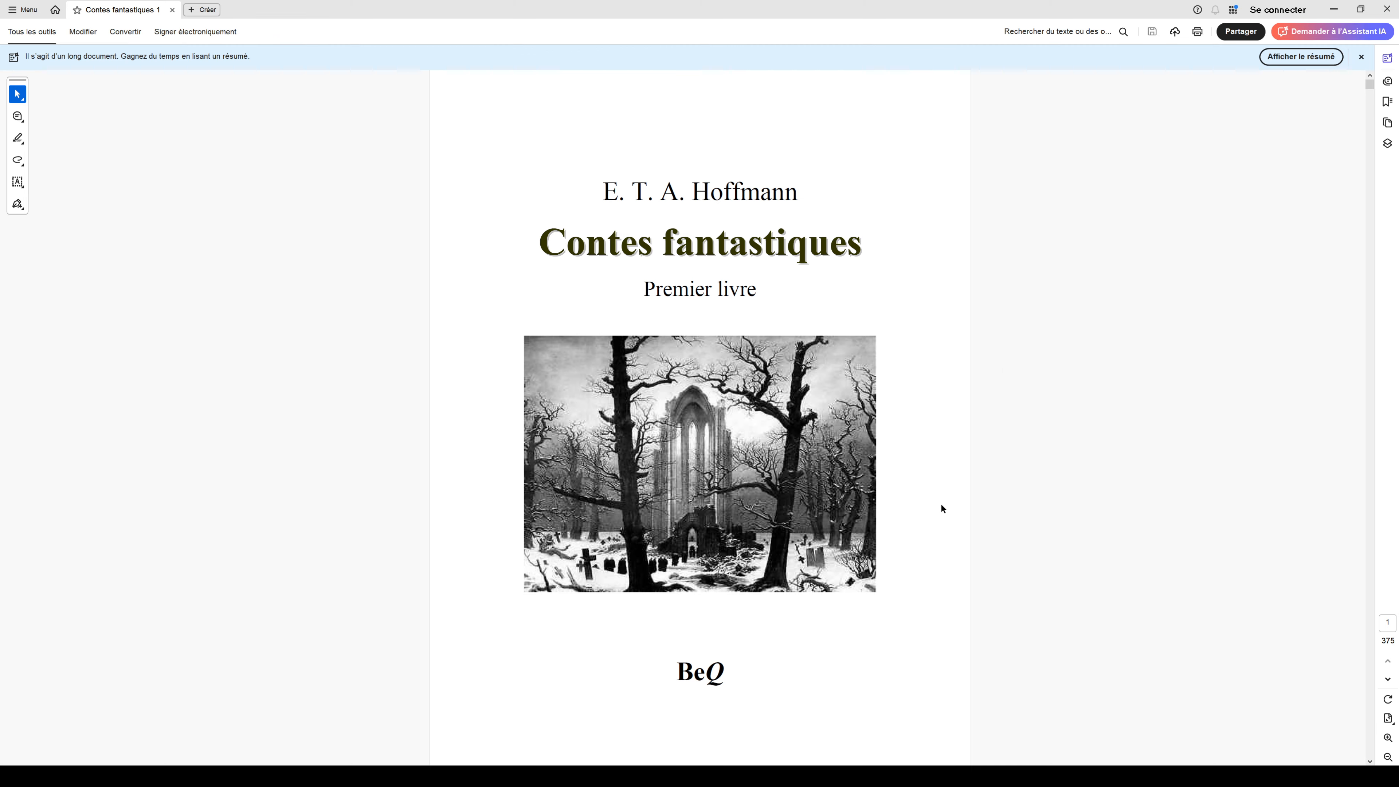
left_click(1334, 9)
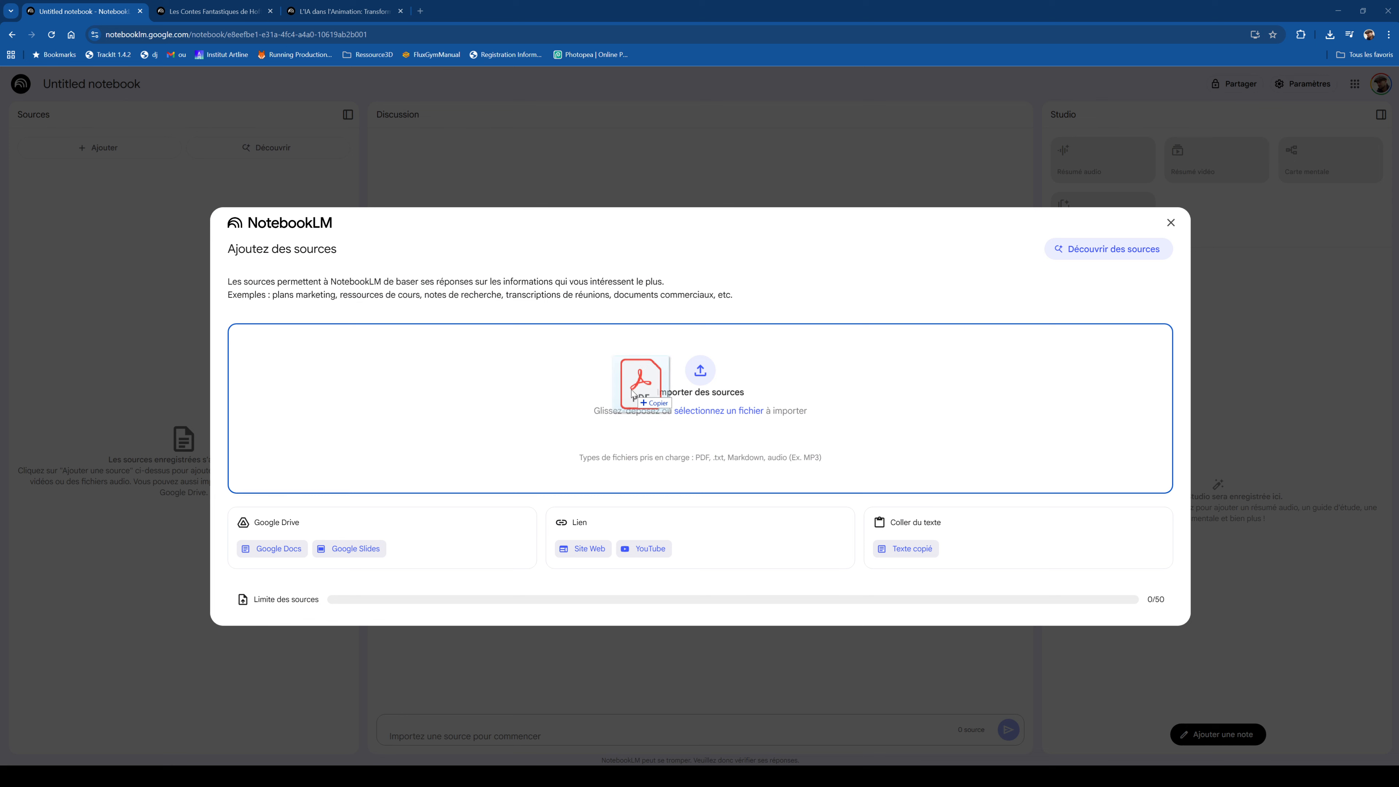
left_click_drag(642, 386, 642, 399)
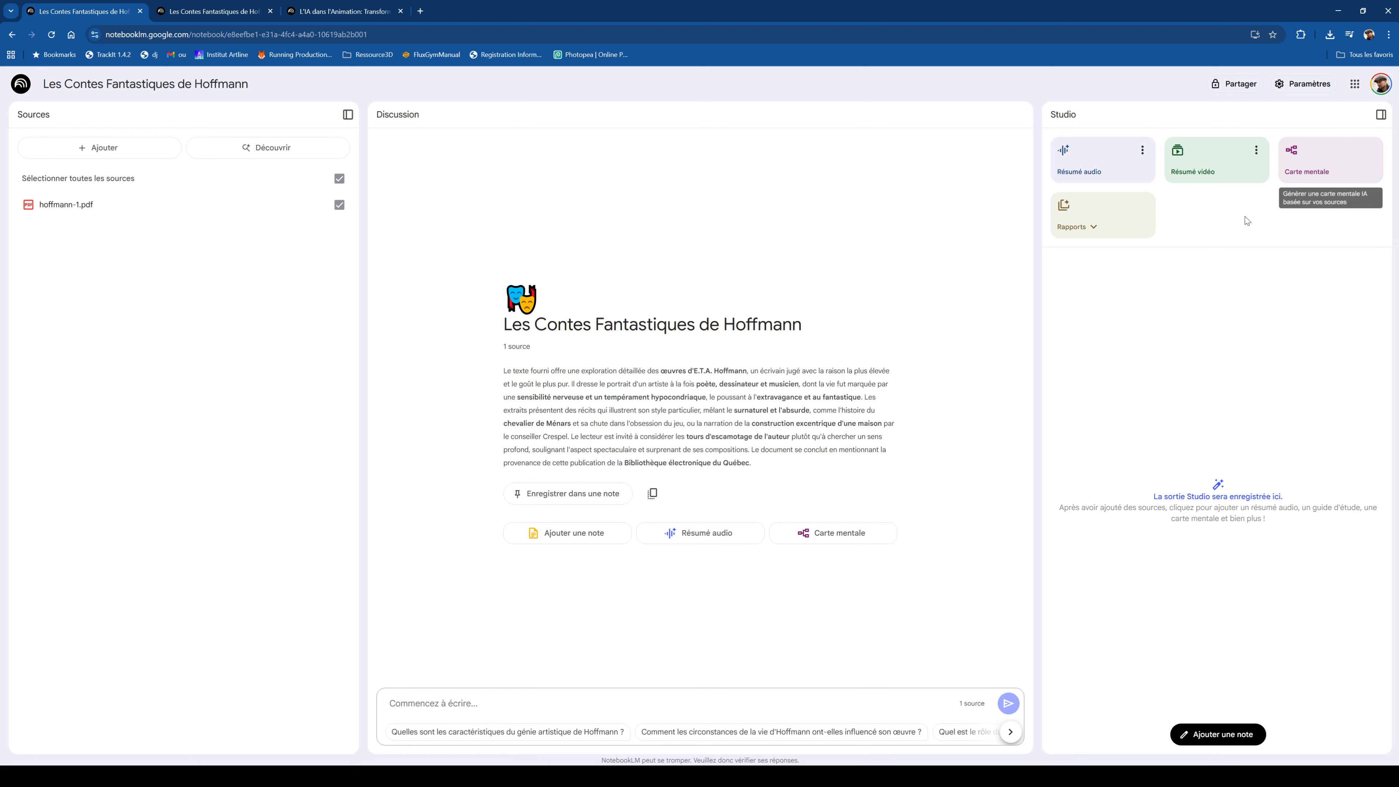
Look at the report types offered for the notebook's hoffmann-1.pdf source.
left_click(1104, 236)
left_click(1103, 235)
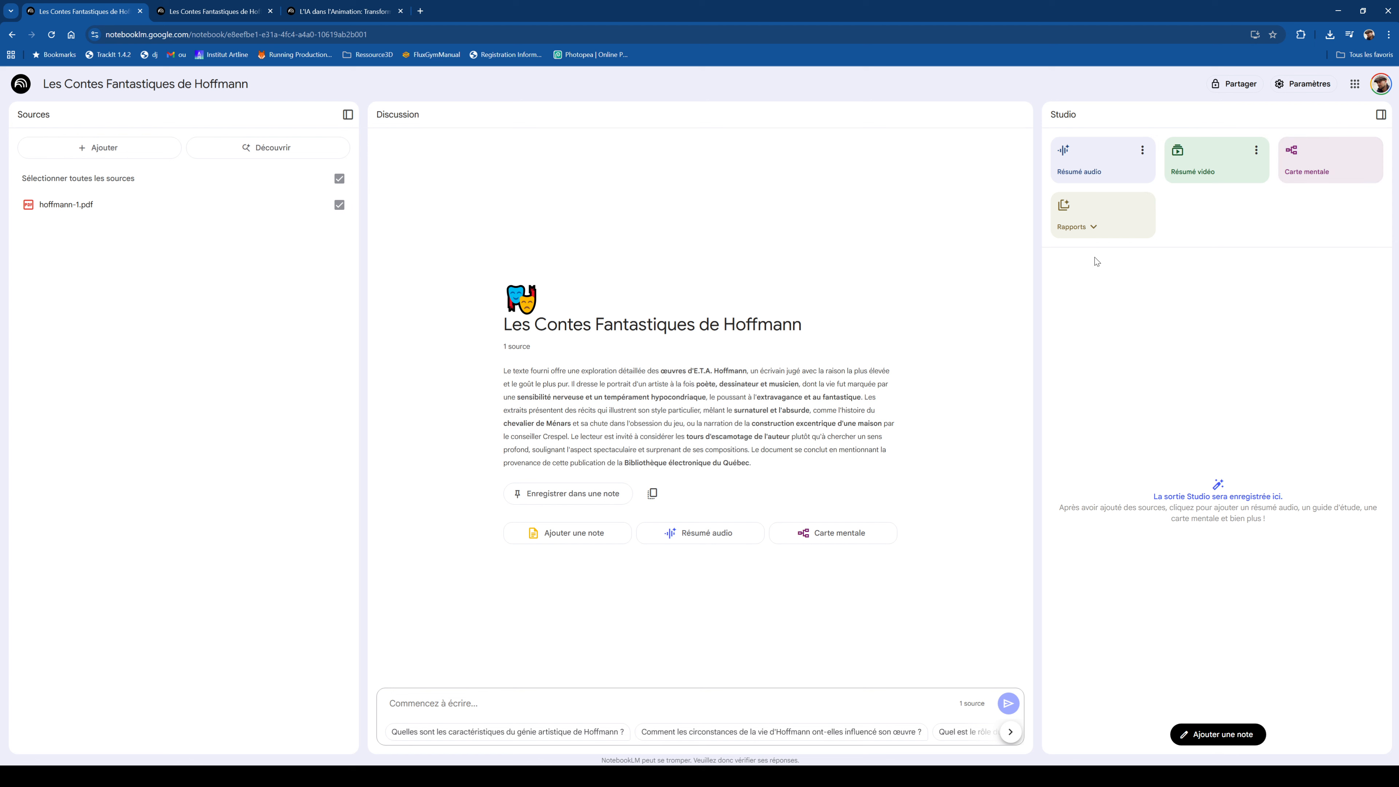
left_click(1097, 227)
Switch to the three-source Hoffmann notebook and play an excerpt of its "Figures du Fantastique" audio summary, then pause it.
key("ctrl+Tab")
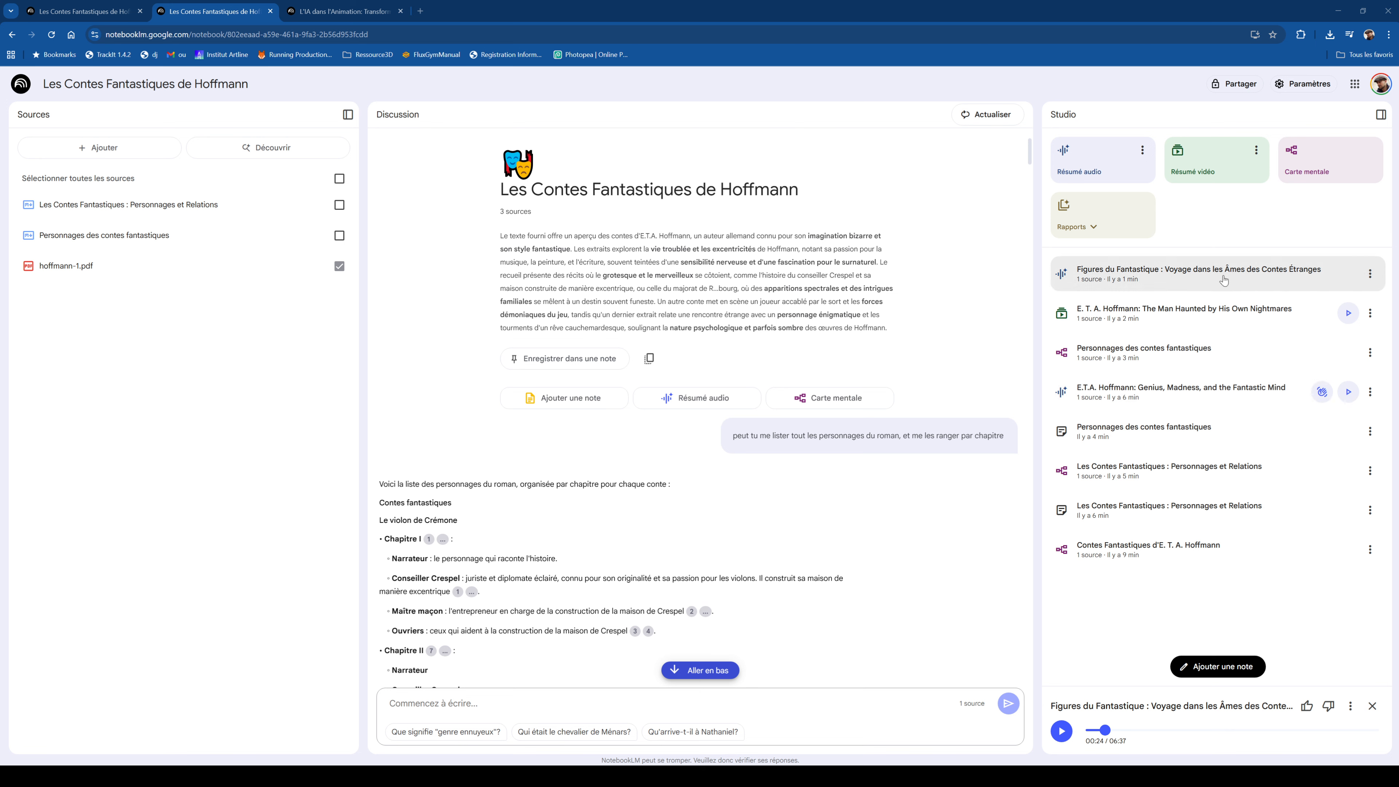
left_click(1248, 277)
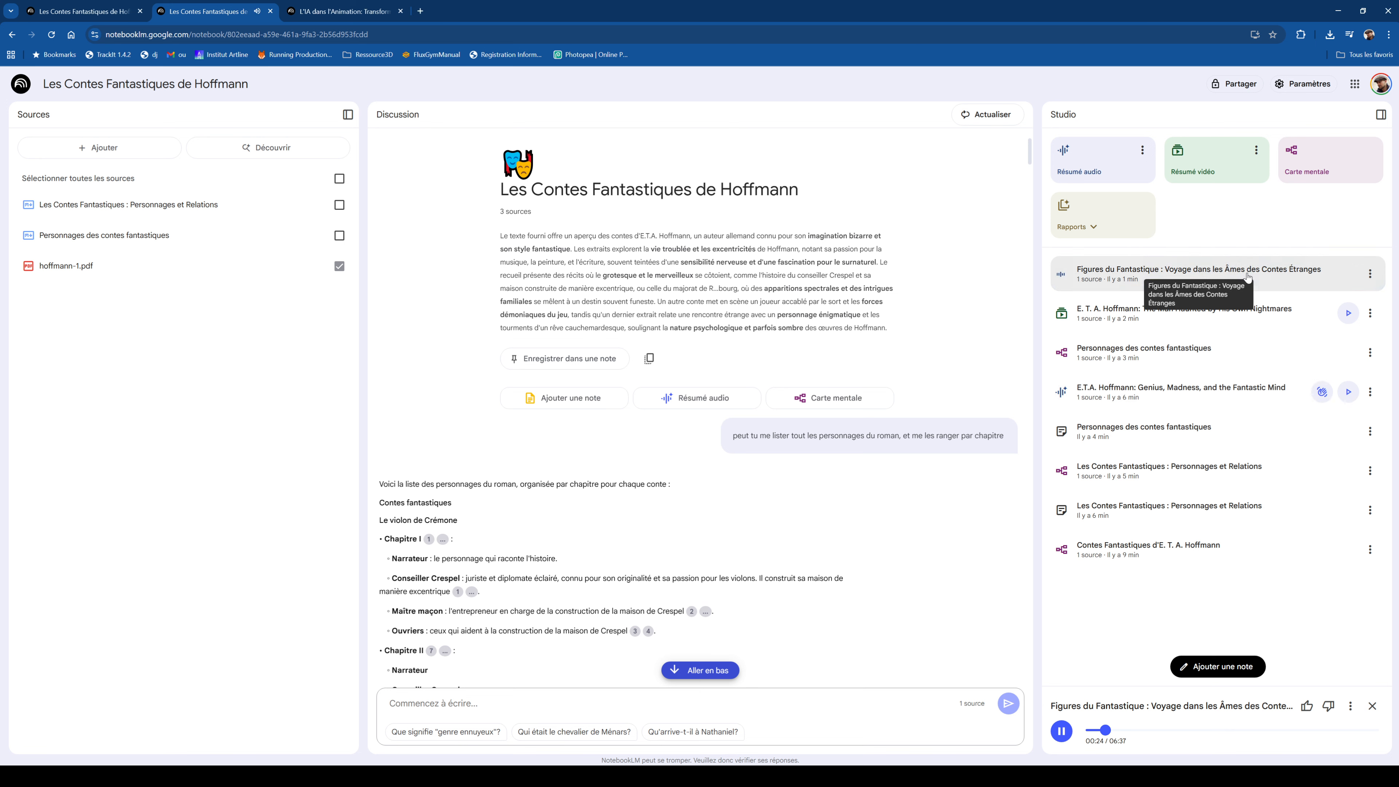
left_click(1096, 731)
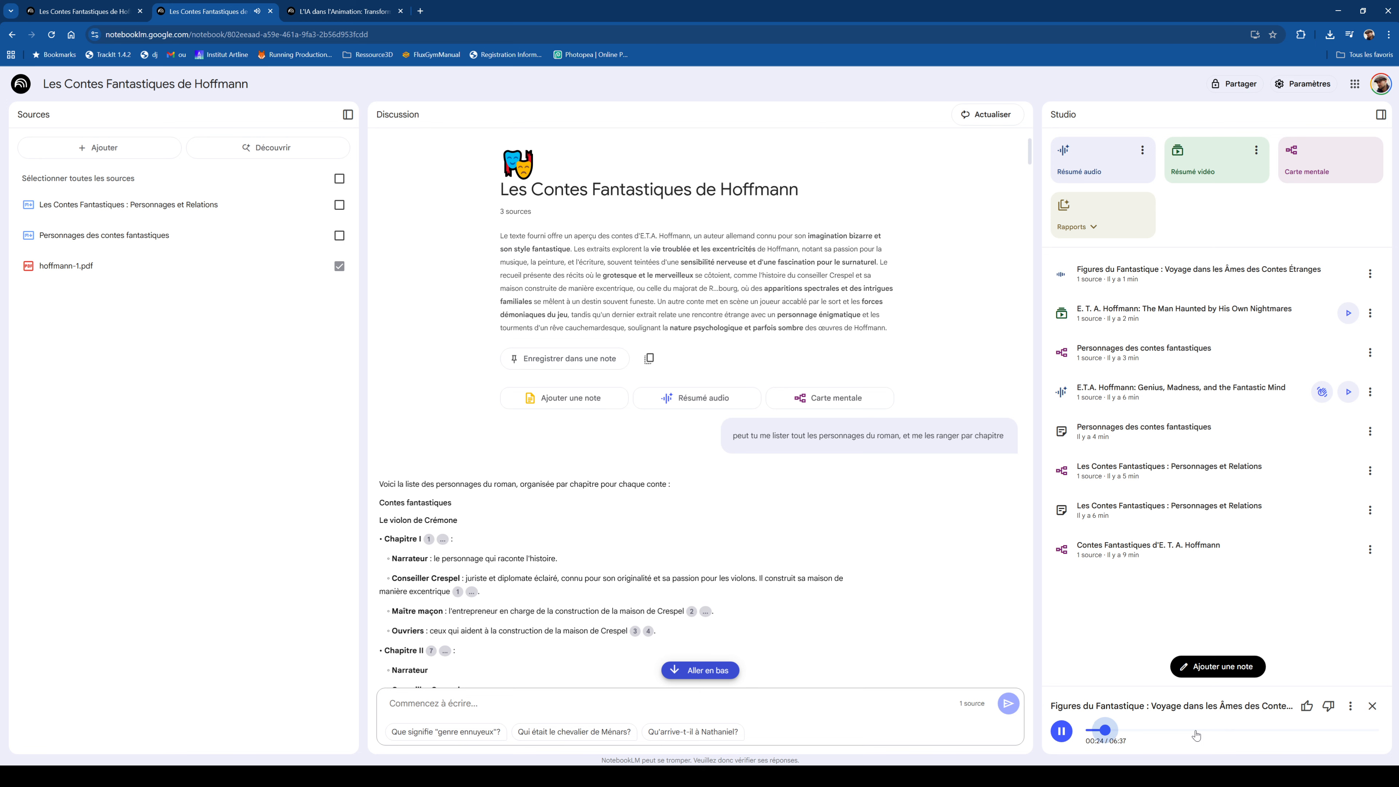
left_click(1063, 734)
Switch to the Contes fantastiques PDF, look at its last page, and return to the notebook.
key("alt+Tab")
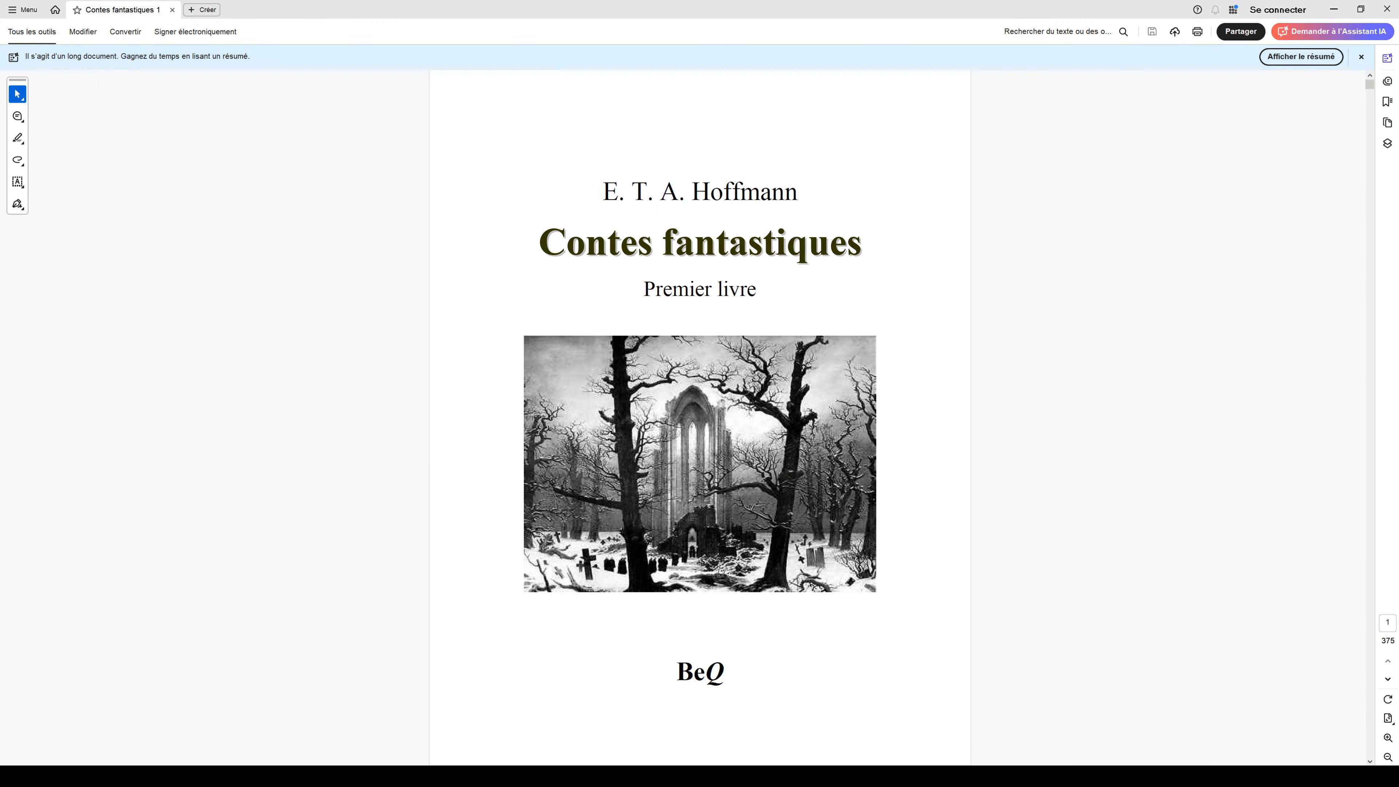
left_click_drag(1369, 88, 1361, 764)
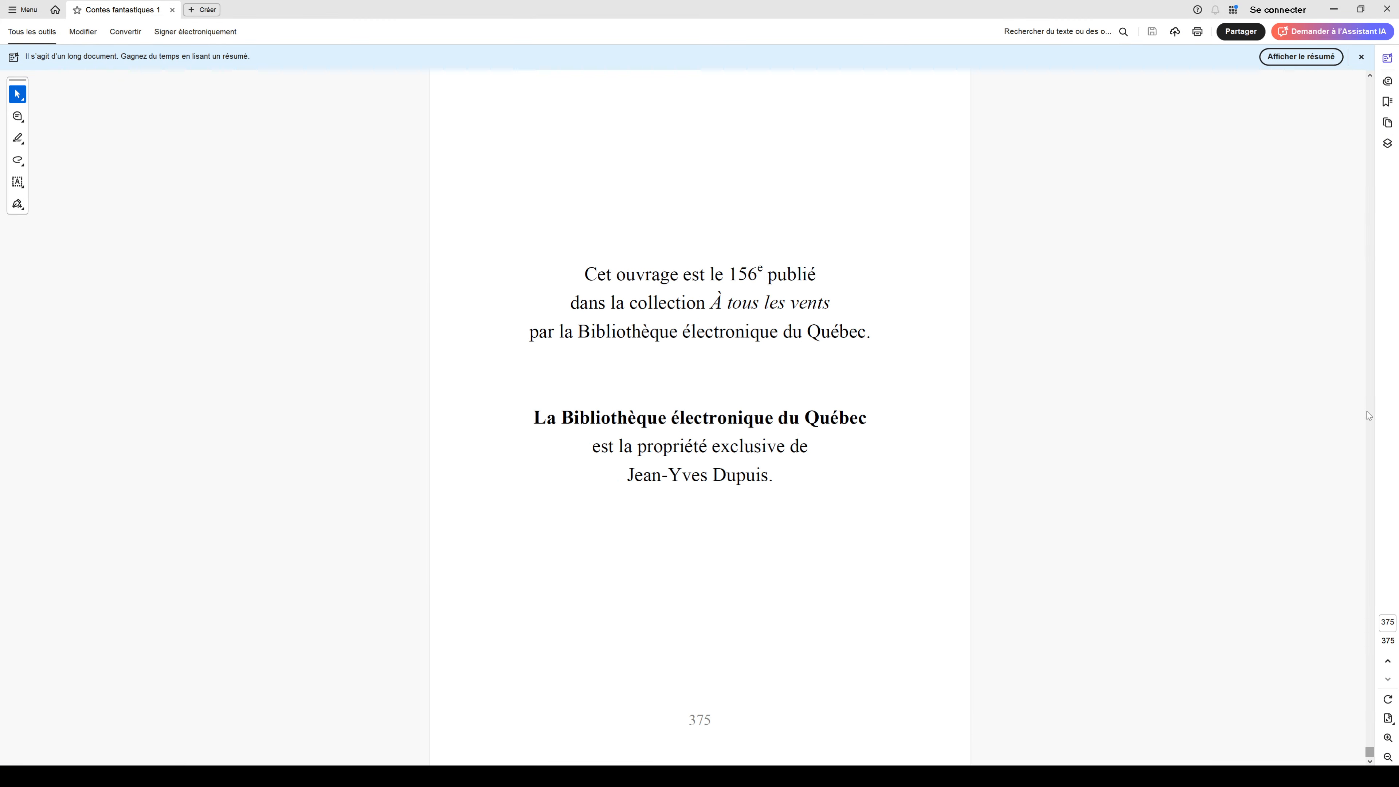
left_click(1334, 9)
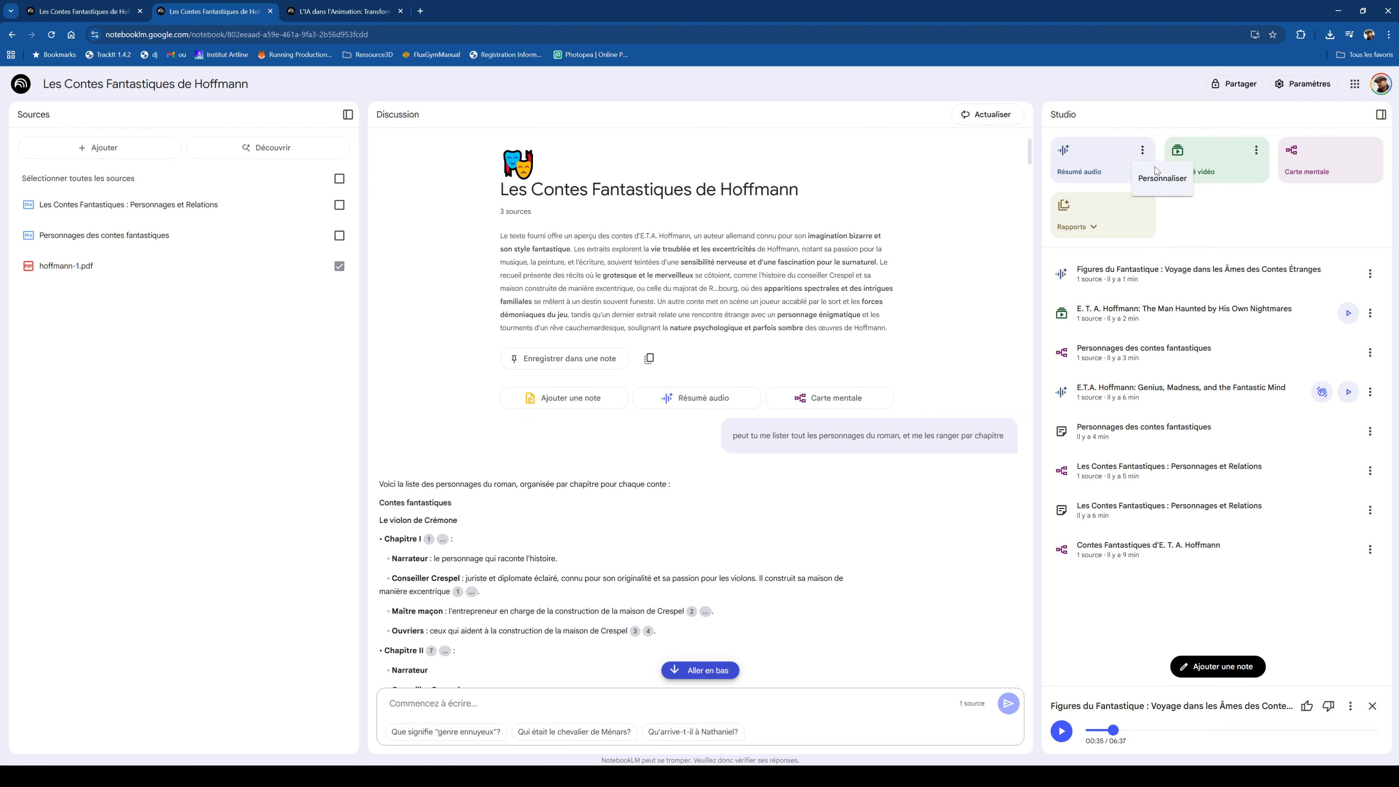
View the customization options for the audio summary and close them without generating anything.
left_click(1155, 171)
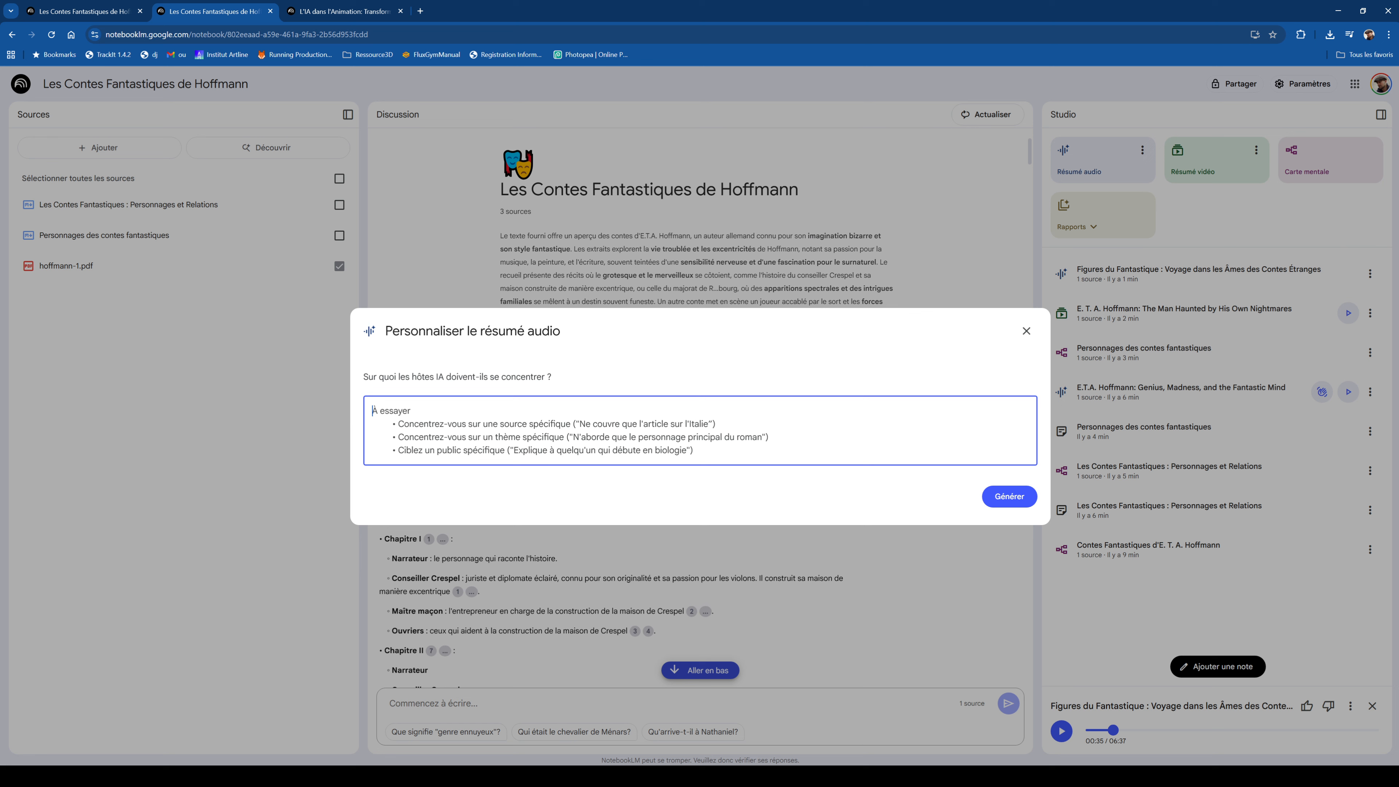
left_click(1026, 332)
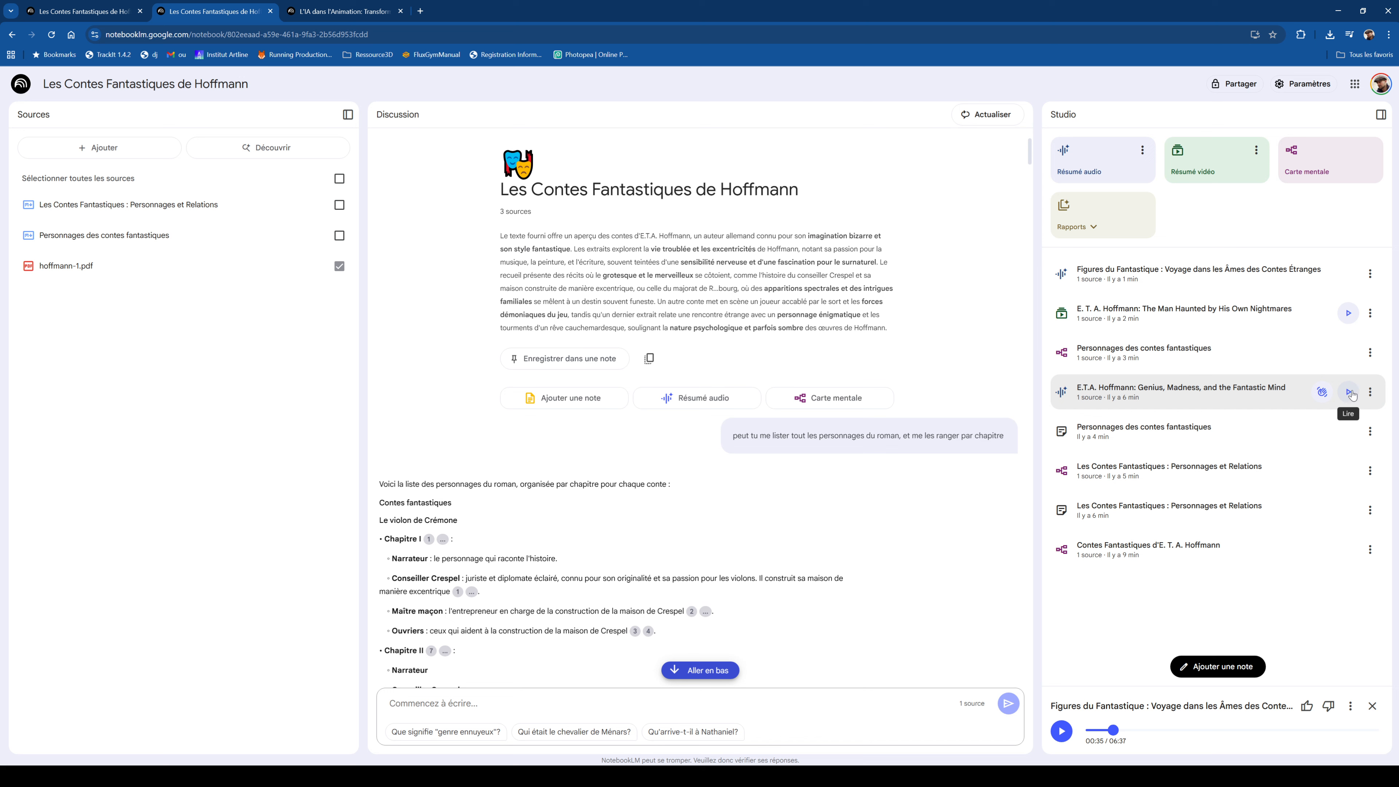
Open the audio summary "E.T.A. Hoffmann: Genius, Madness, and the Fantastic Mind" in interactive mode and play an excerpt, then pause it.
left_click(1349, 392)
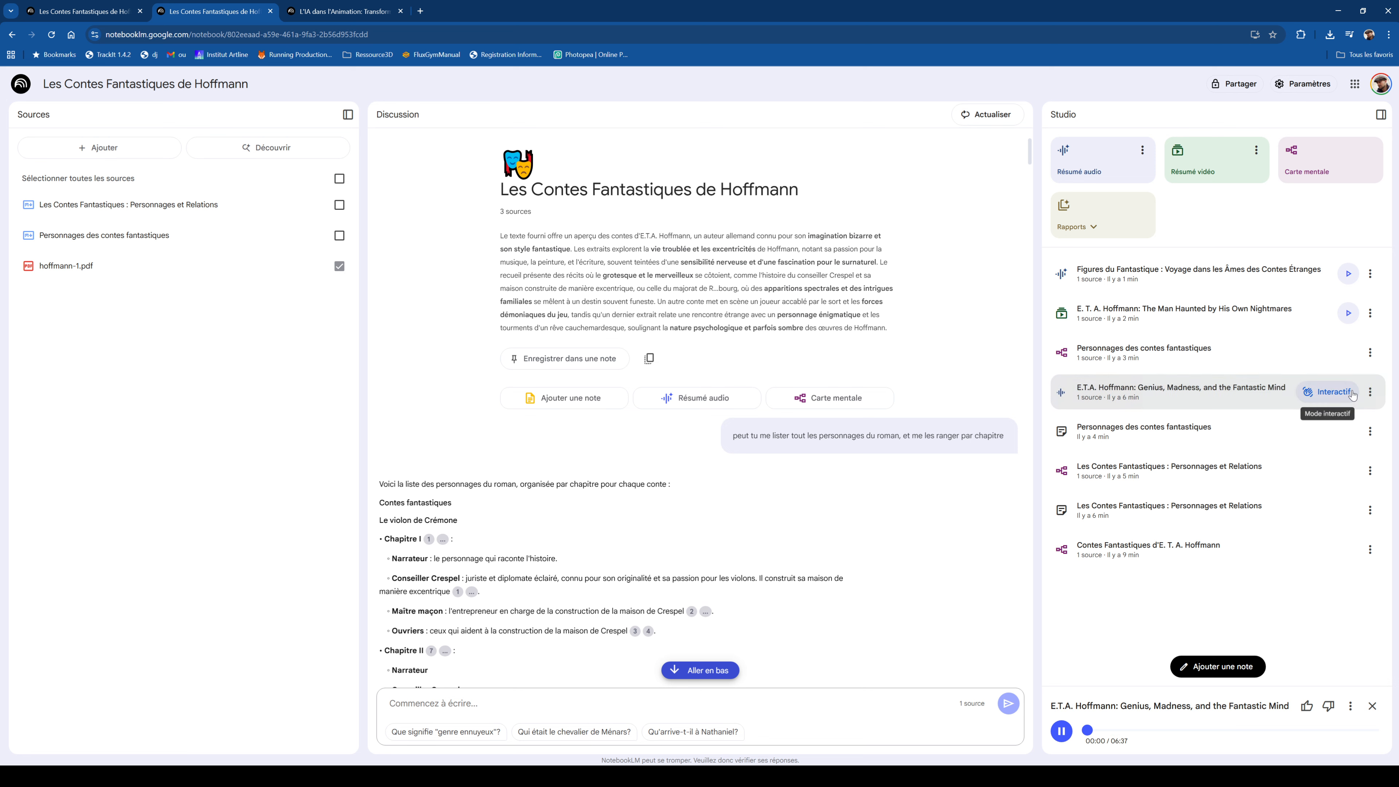
left_click(1327, 391)
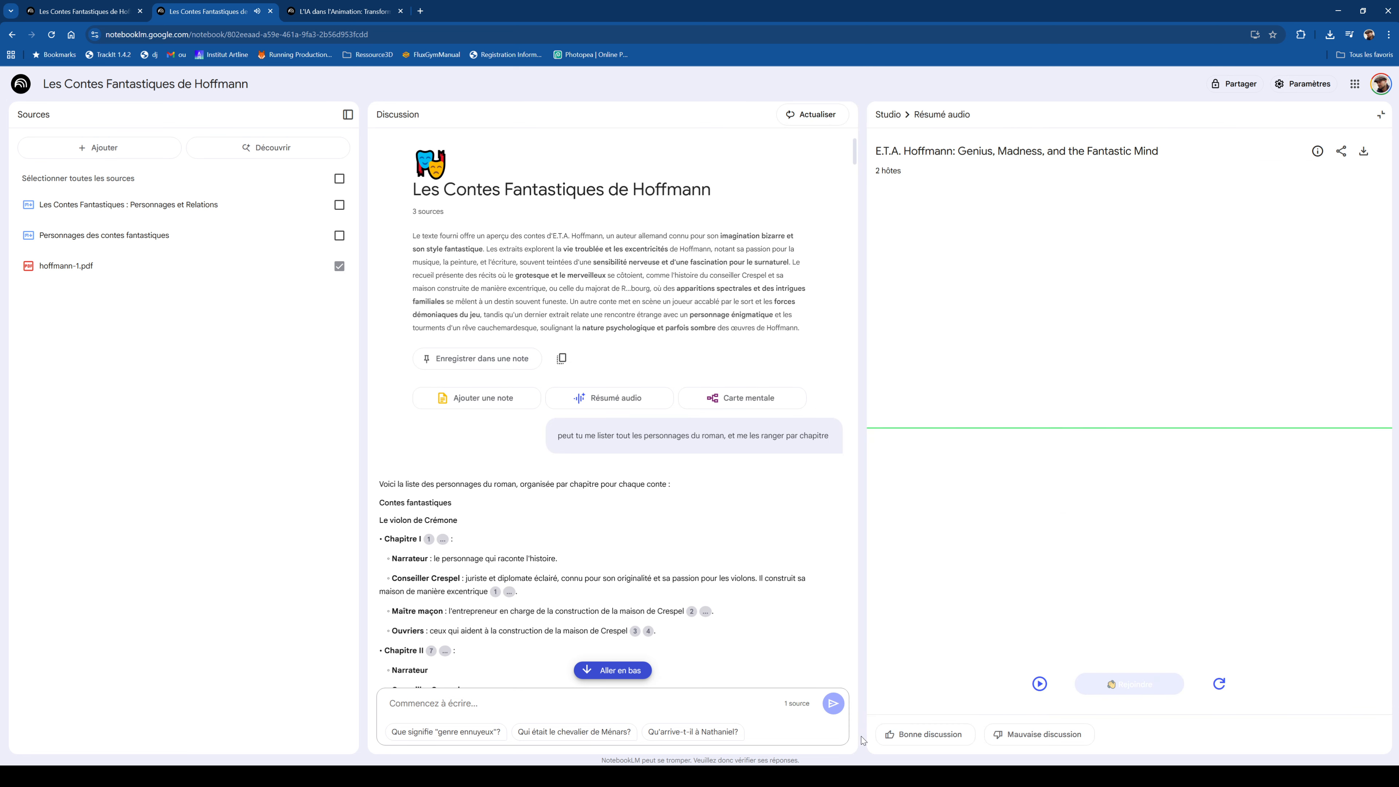
left_click(1039, 685)
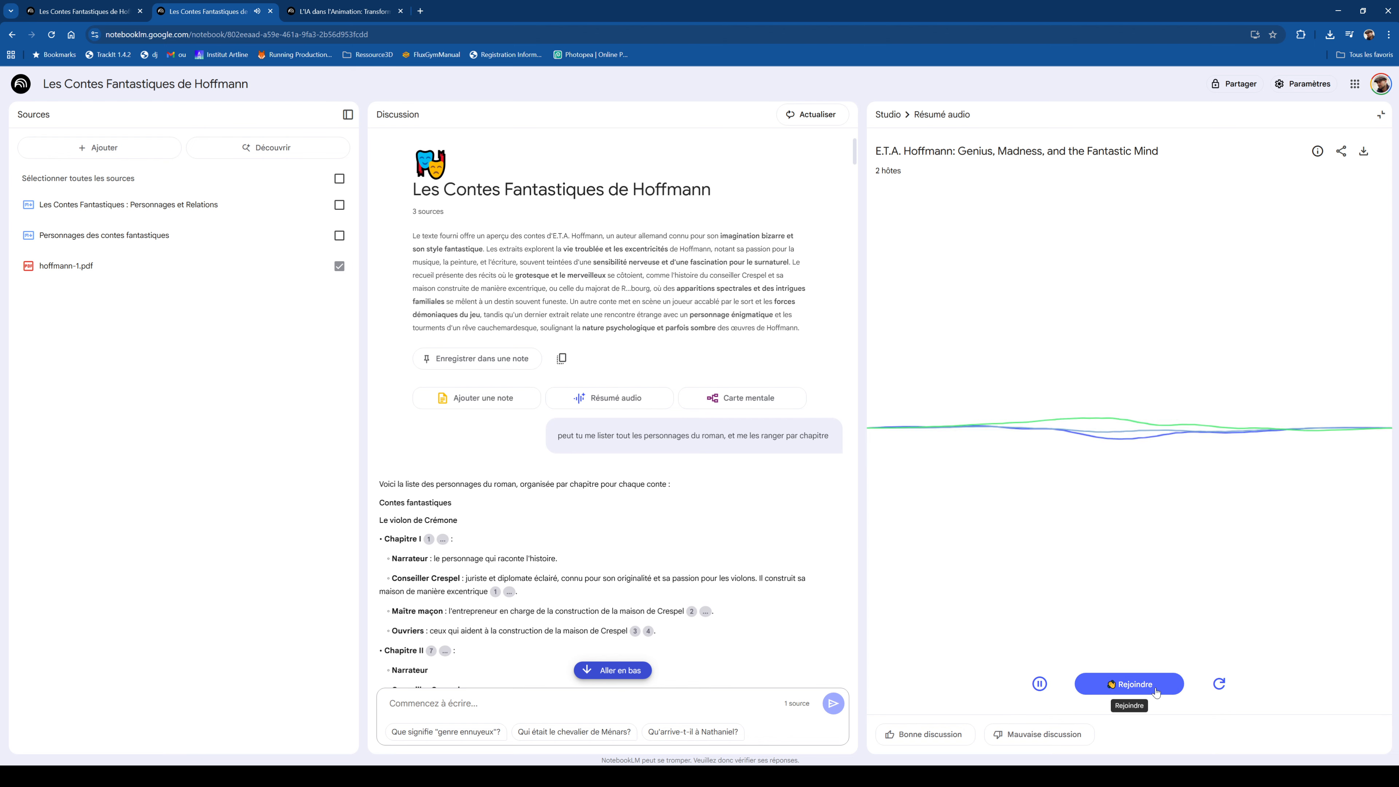
left_click(1040, 683)
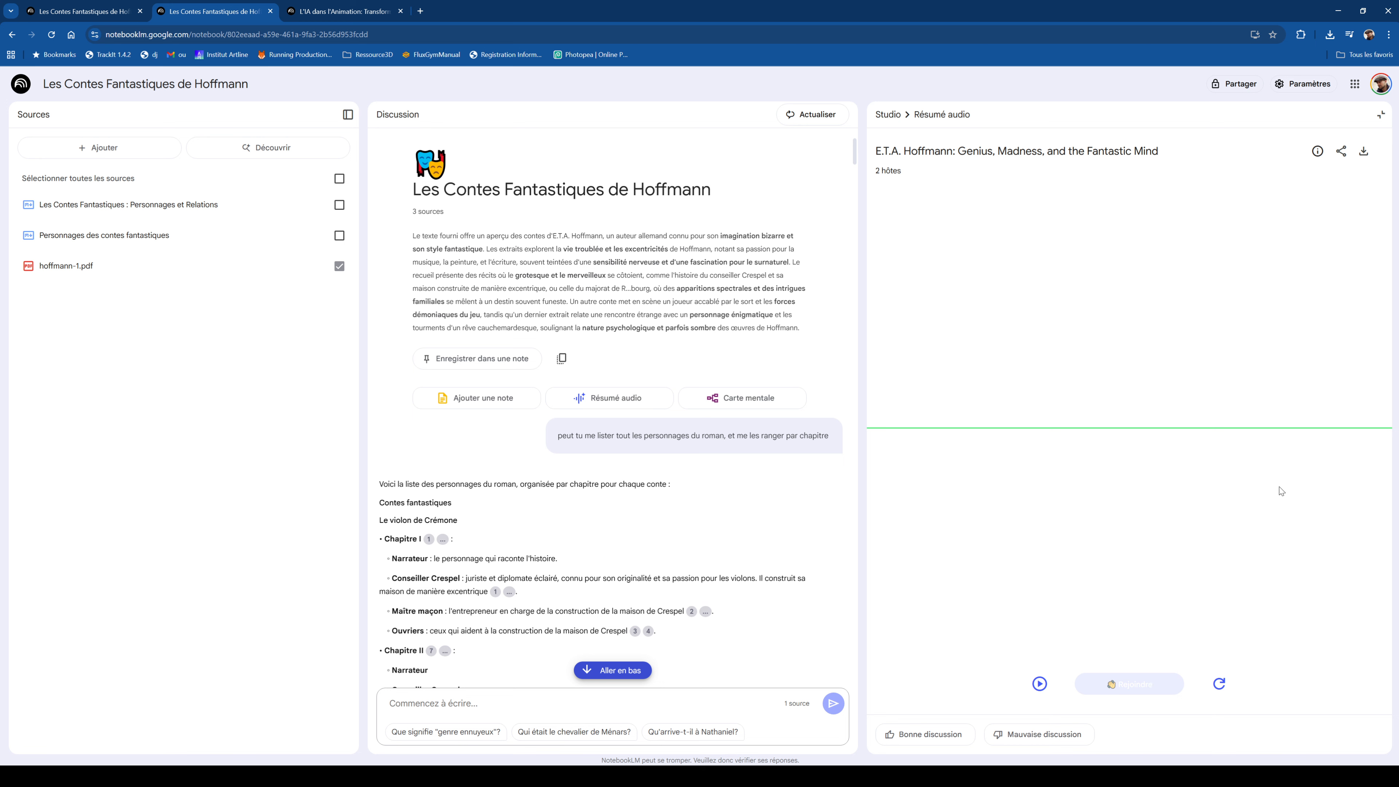
Resume the interactive audio to join the hosts' conversation, then pause it and return to the Studio overview.
left_click(1036, 688)
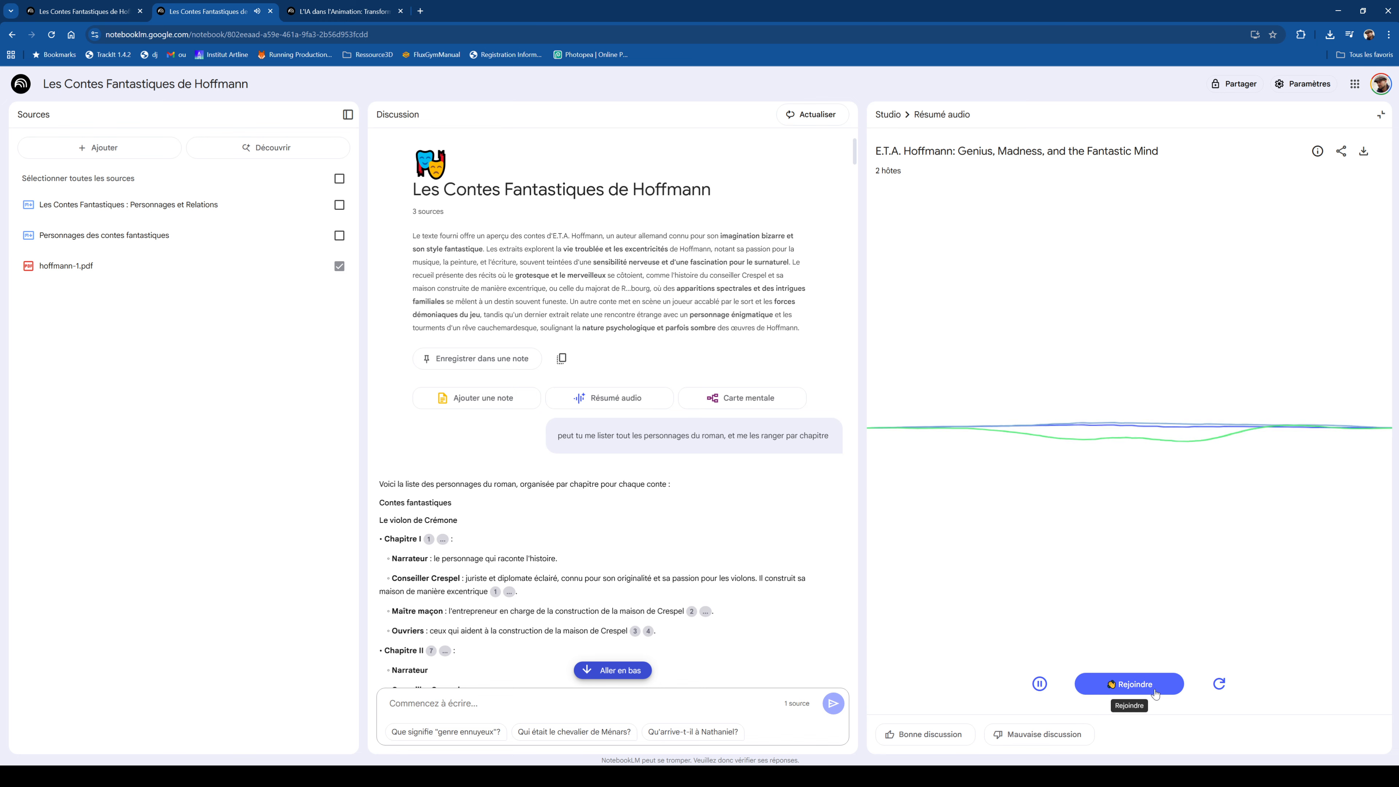
left_click(1155, 689)
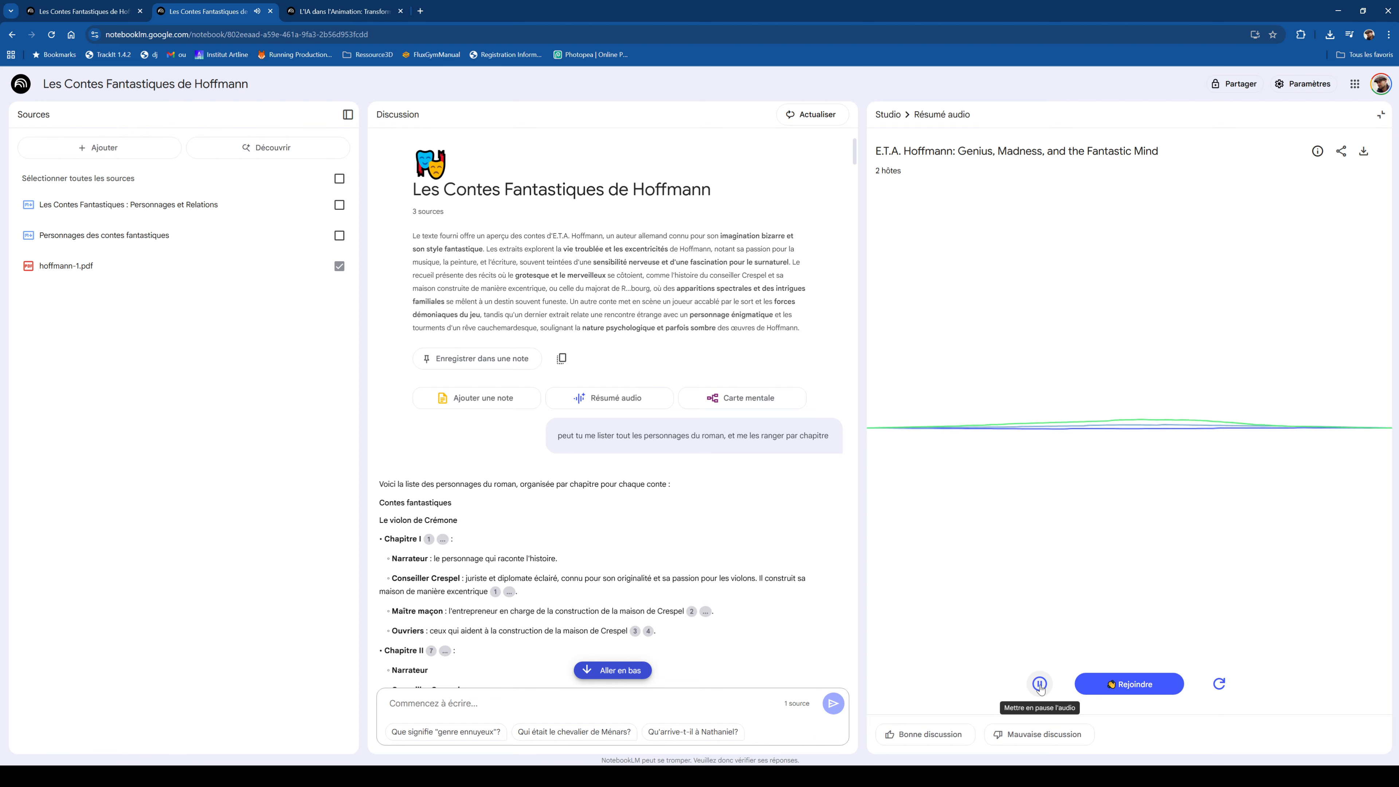
left_click(1040, 686)
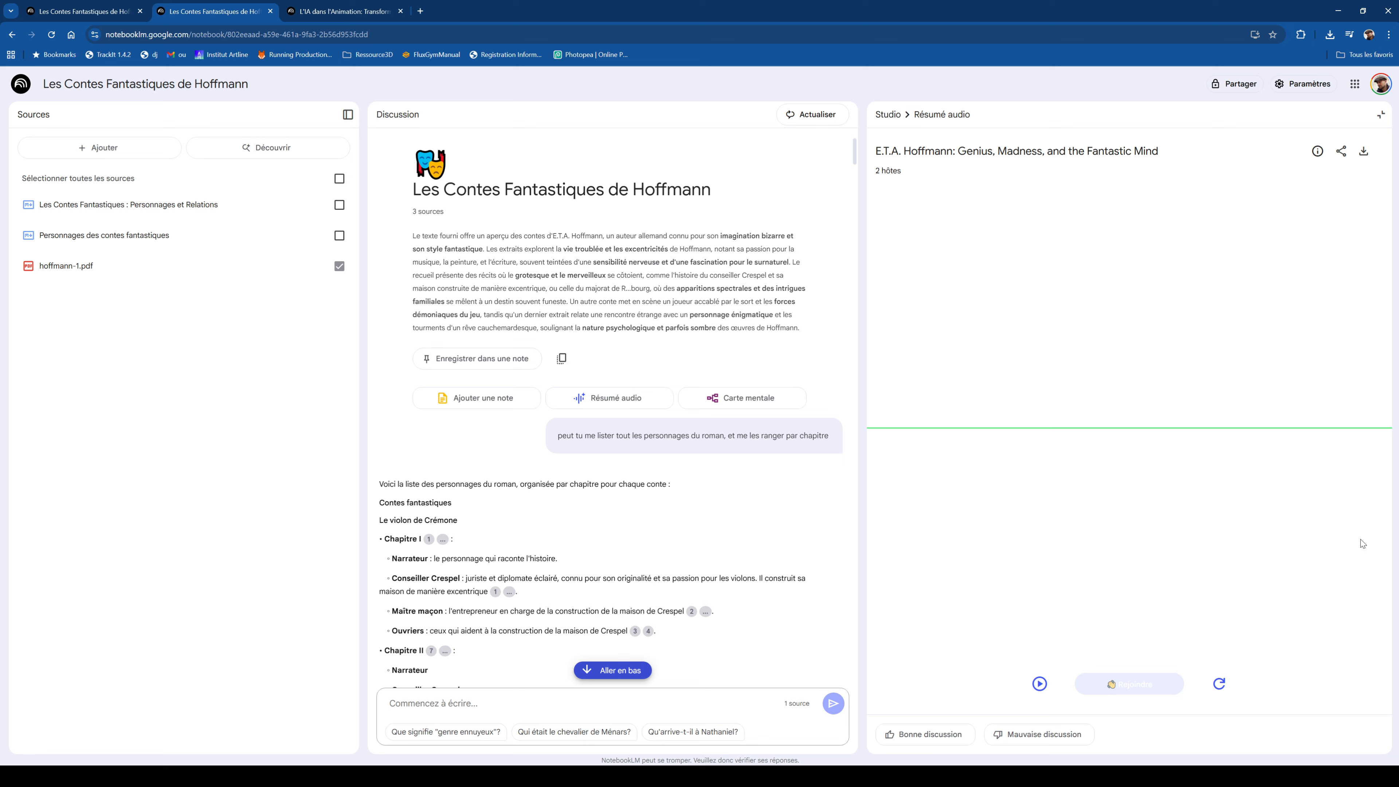
left_click(891, 117)
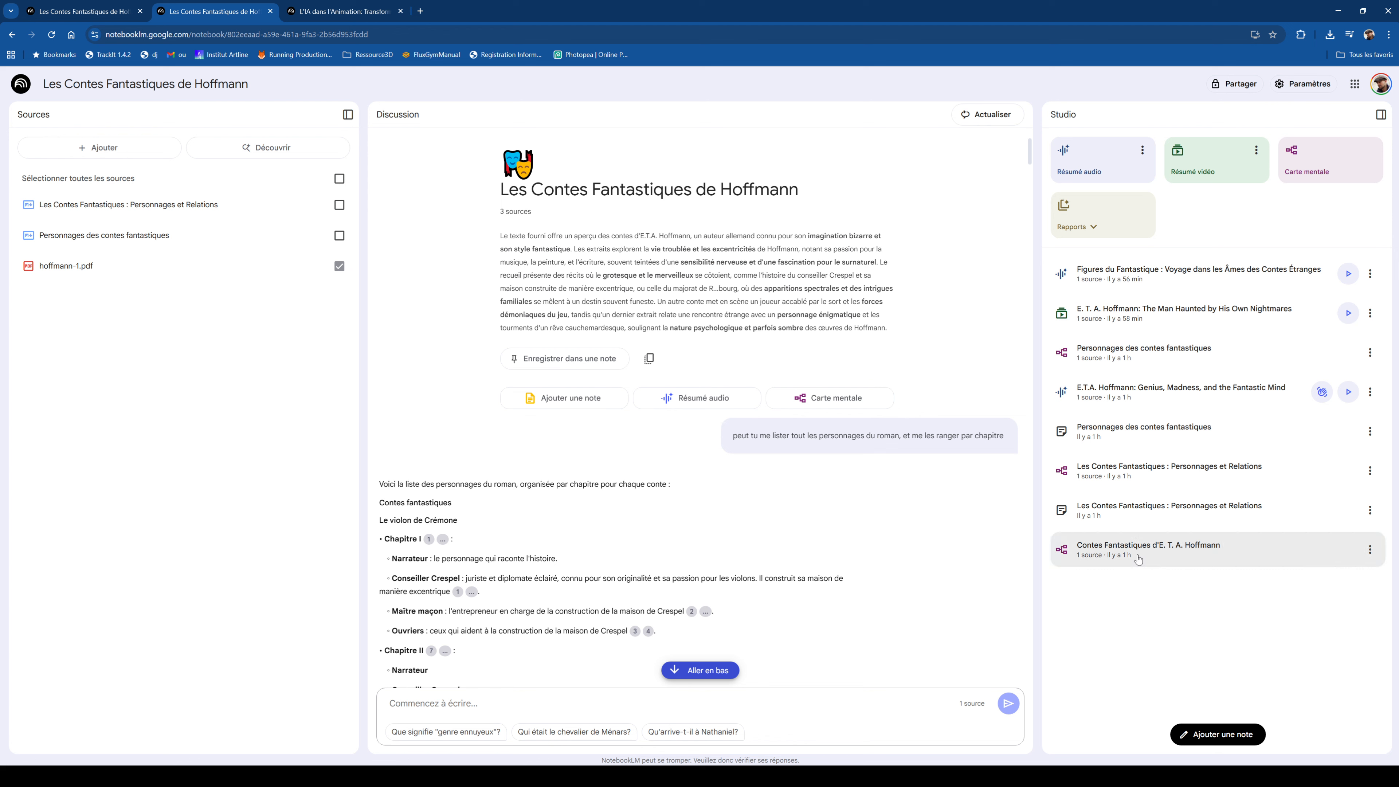
Open the "Contes Fantastiques d'E. T. A. Hoffmann" mind map and briefly expand the "Sur Hoffmann et les compositions fantastiques" branch.
left_click(1182, 551)
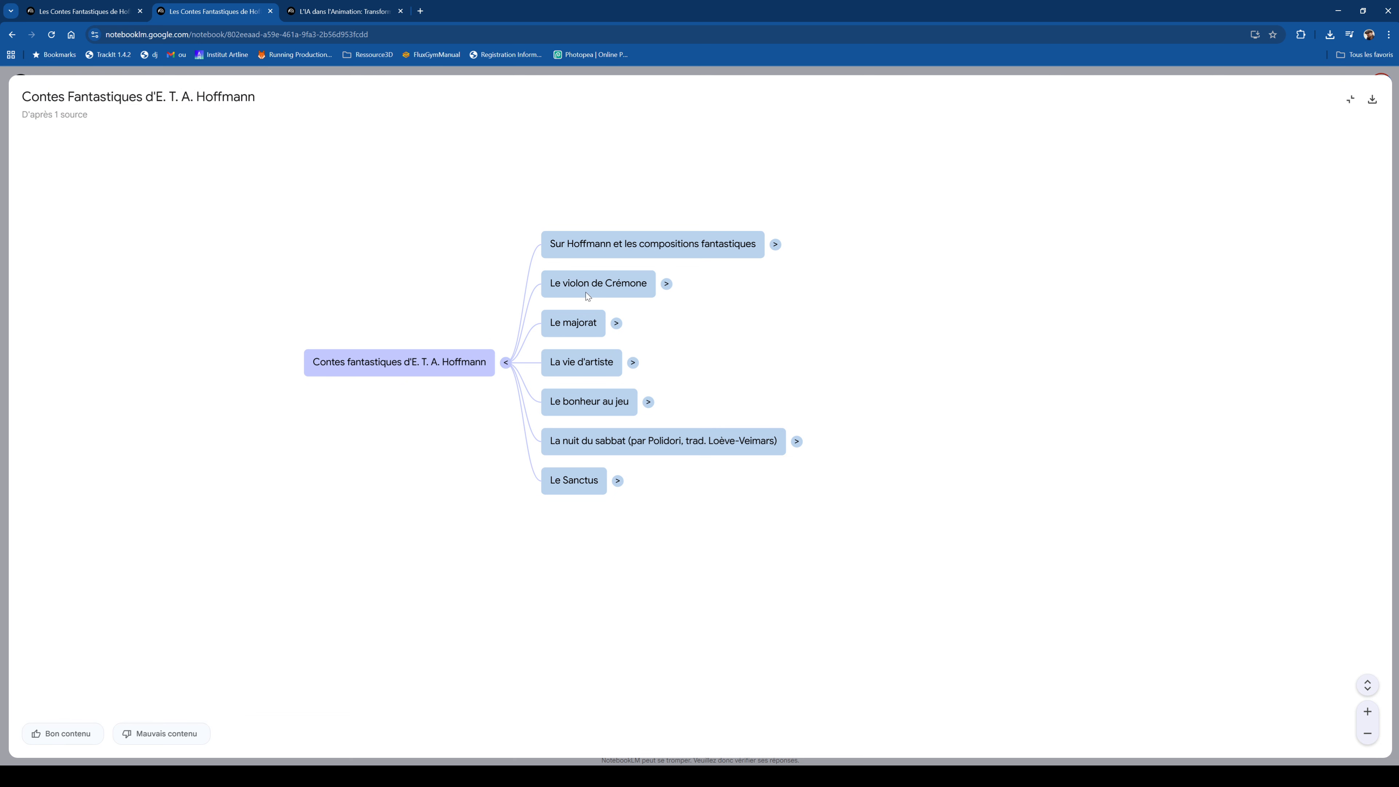
left_click(775, 244)
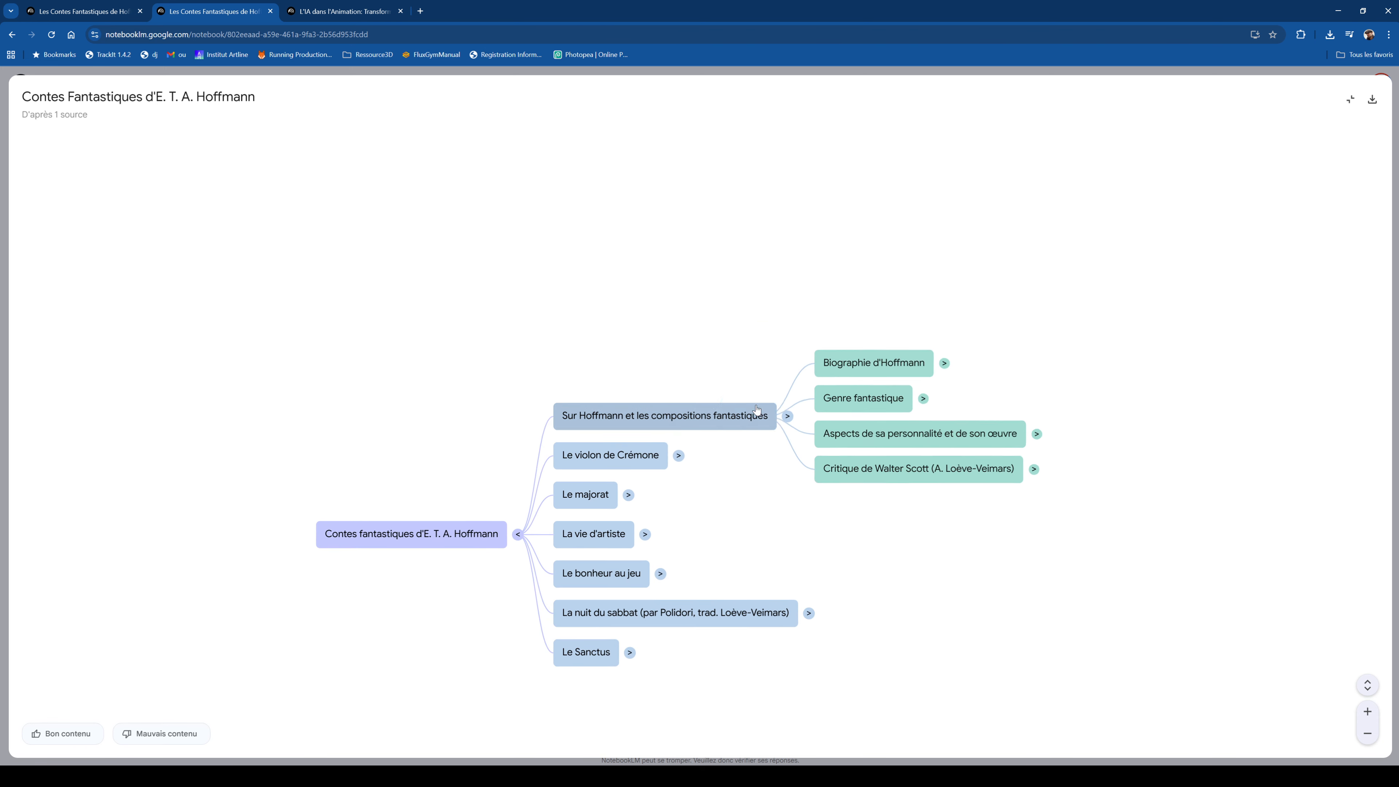
left_click(788, 416)
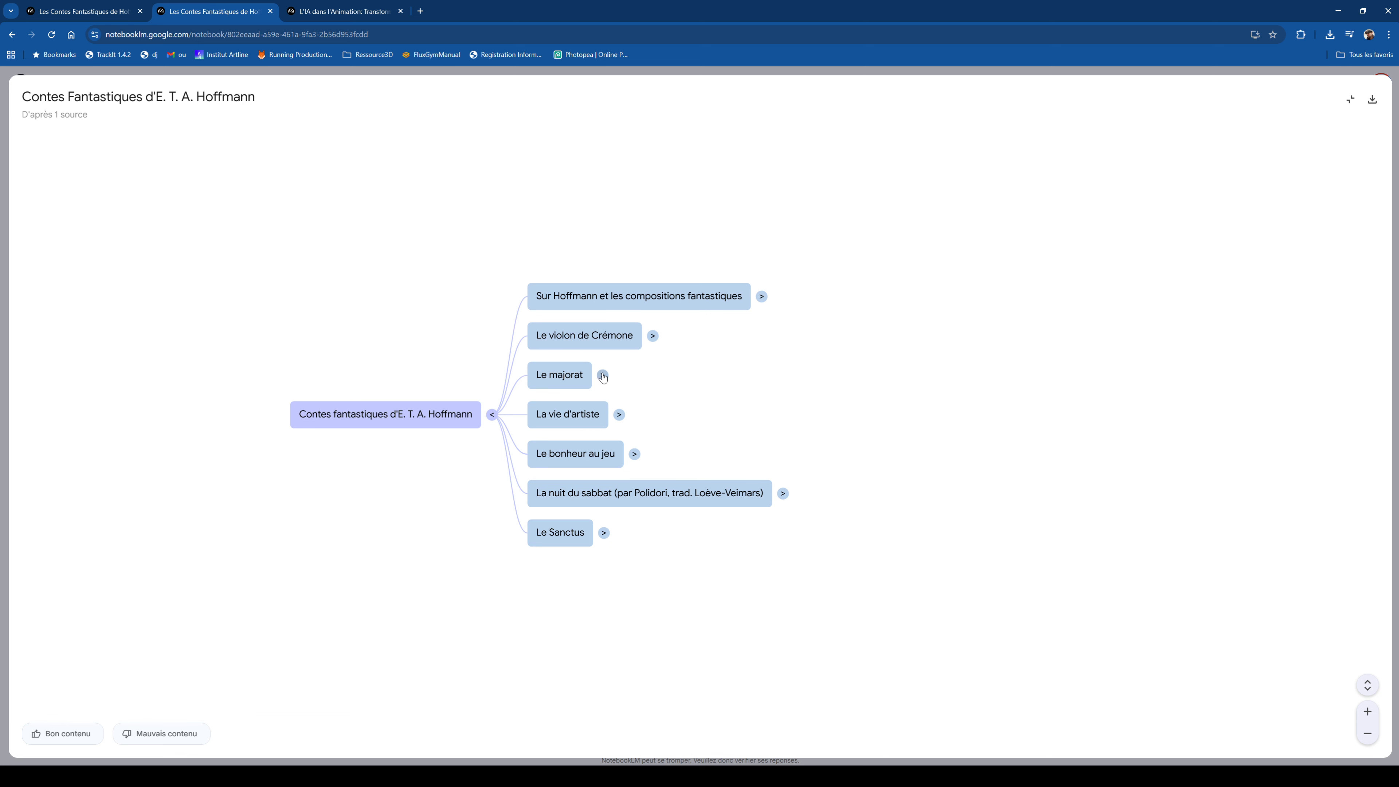
Expand the "Le Sanctus" branch of the mind map with its Personnages, Intrigue and Thèmes sub-branches and examine them.
left_click(604, 532)
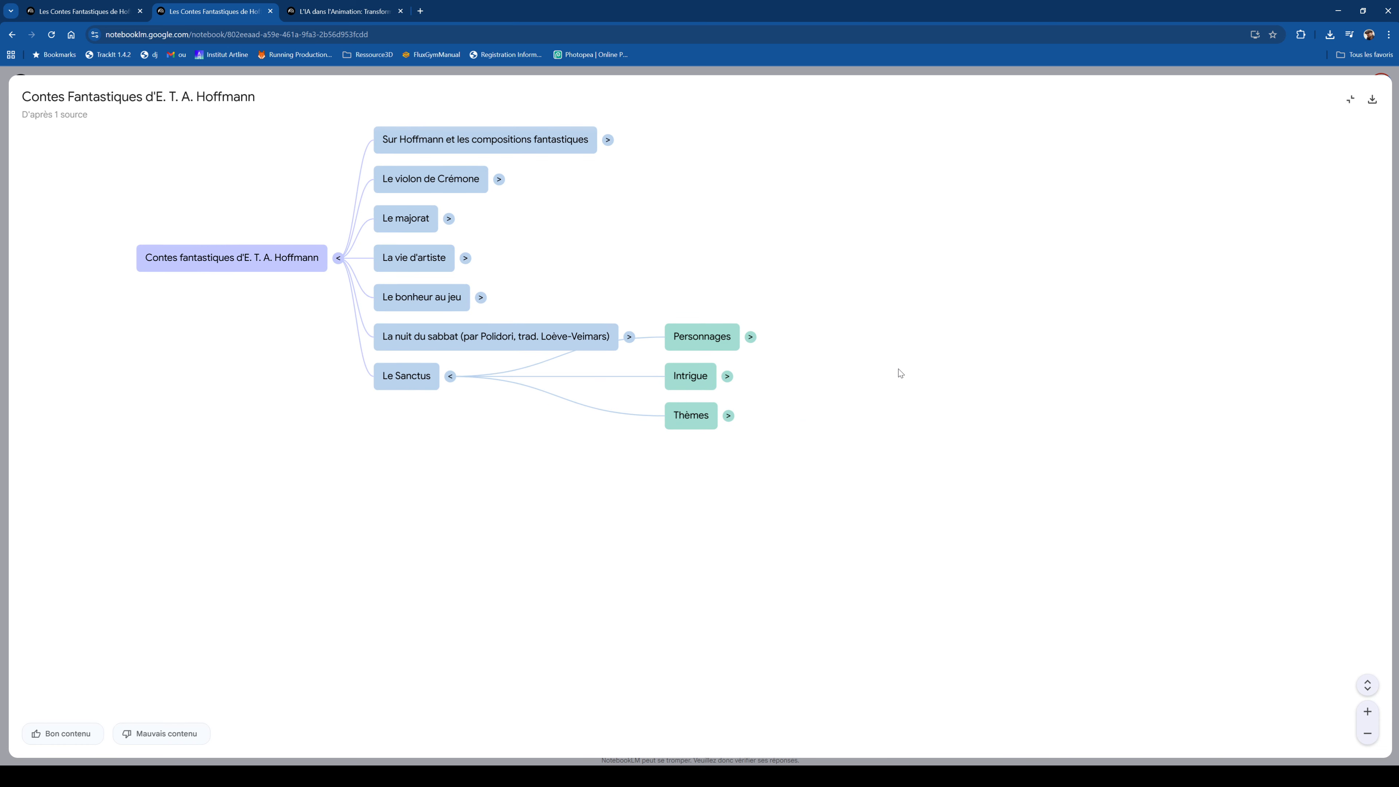
left_click(751, 337)
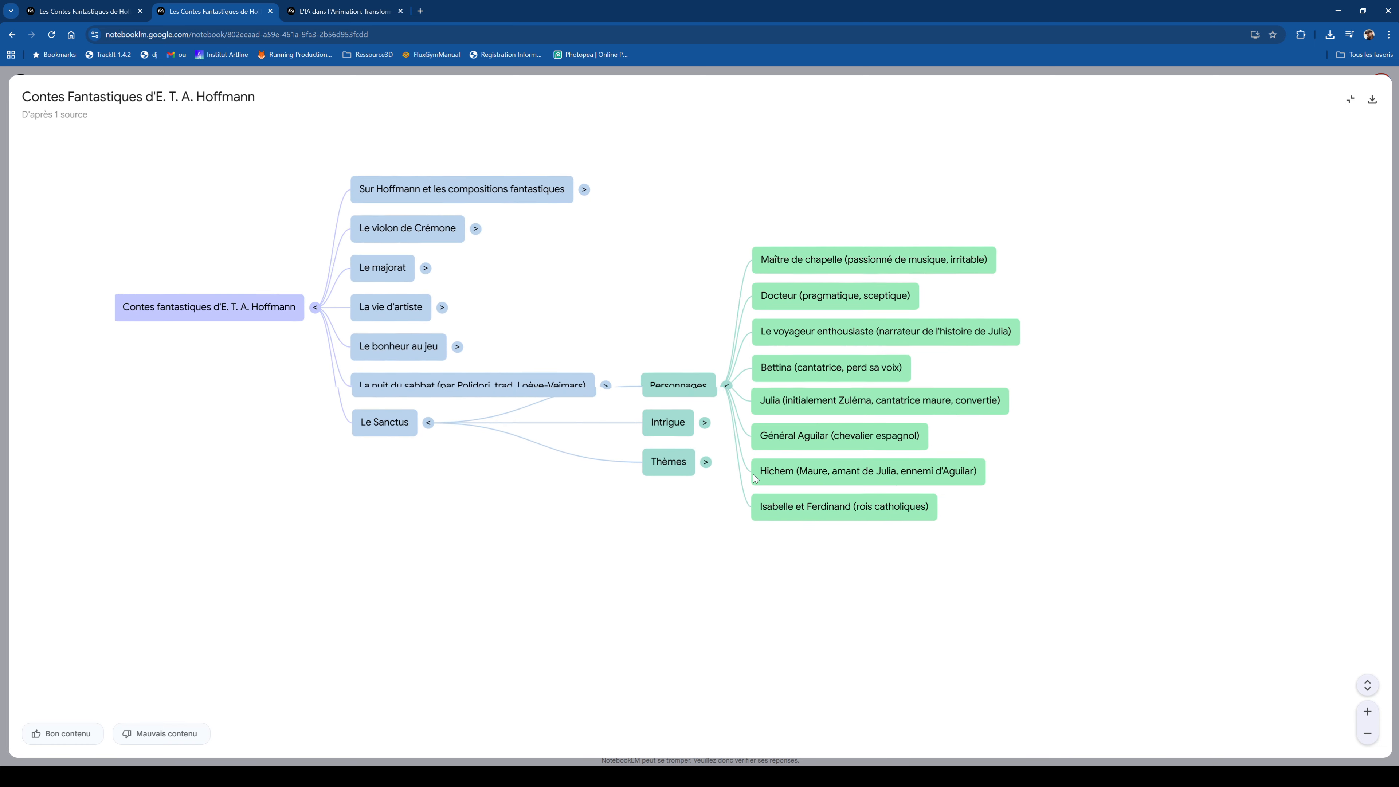
left_click(689, 455)
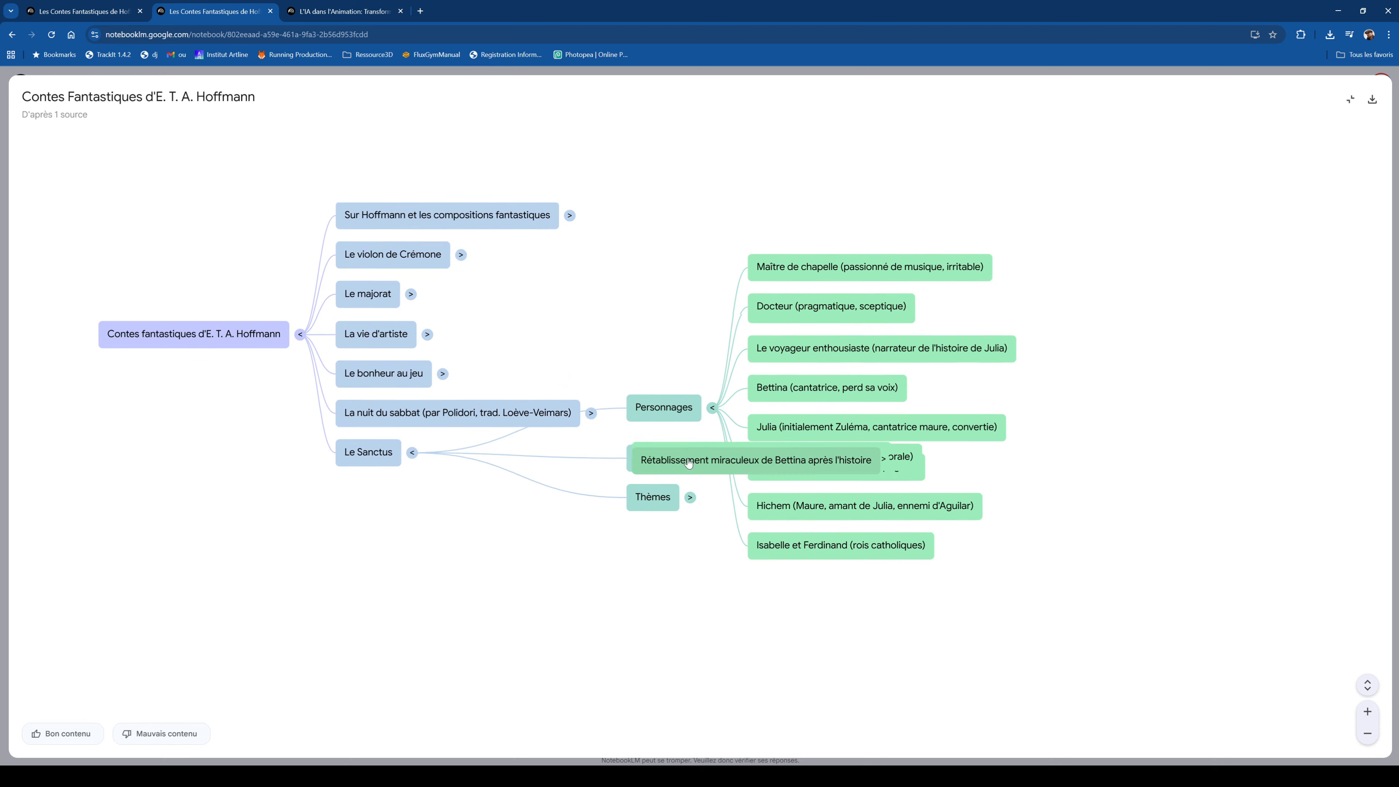
left_click(701, 454)
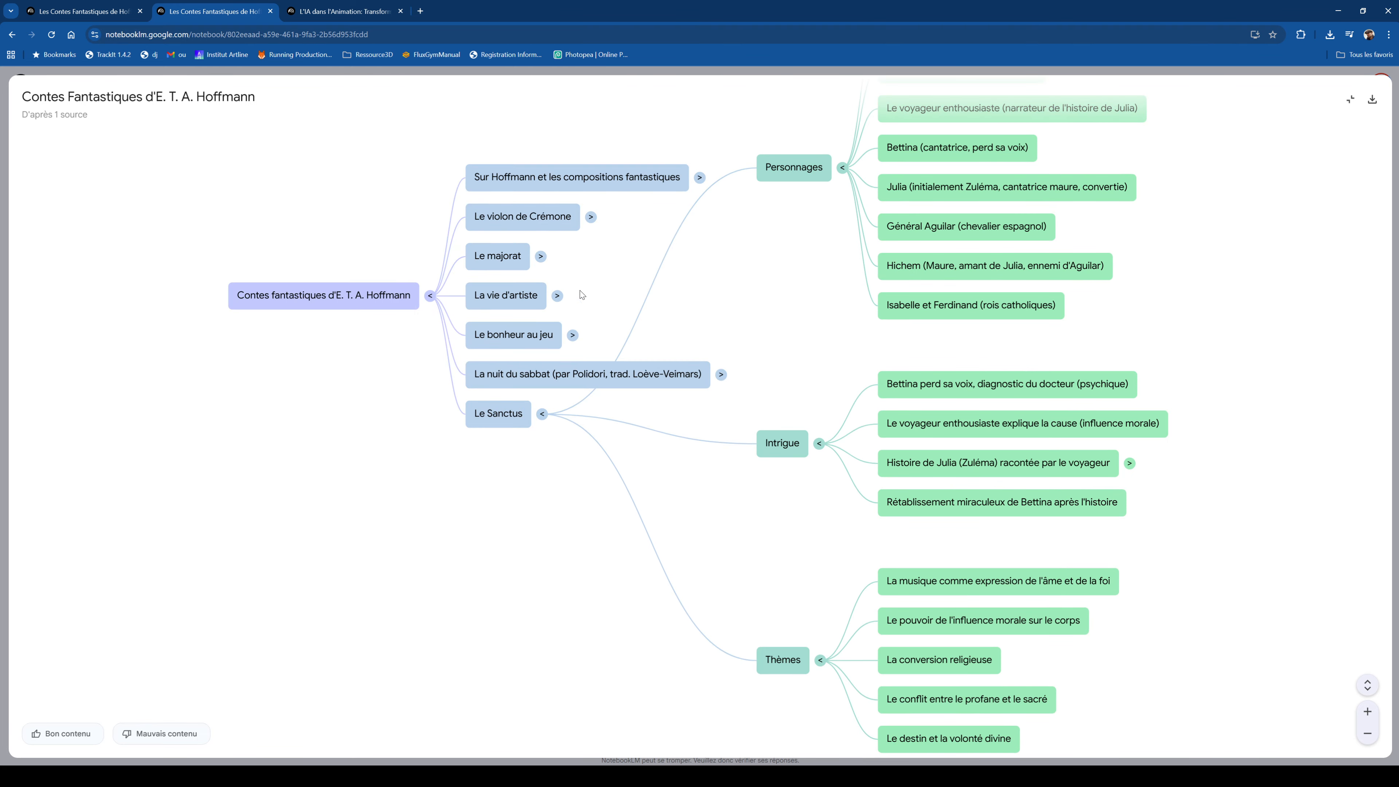
scroll(959, 374, "down", 3)
scroll(1157, 306, "up", 2)
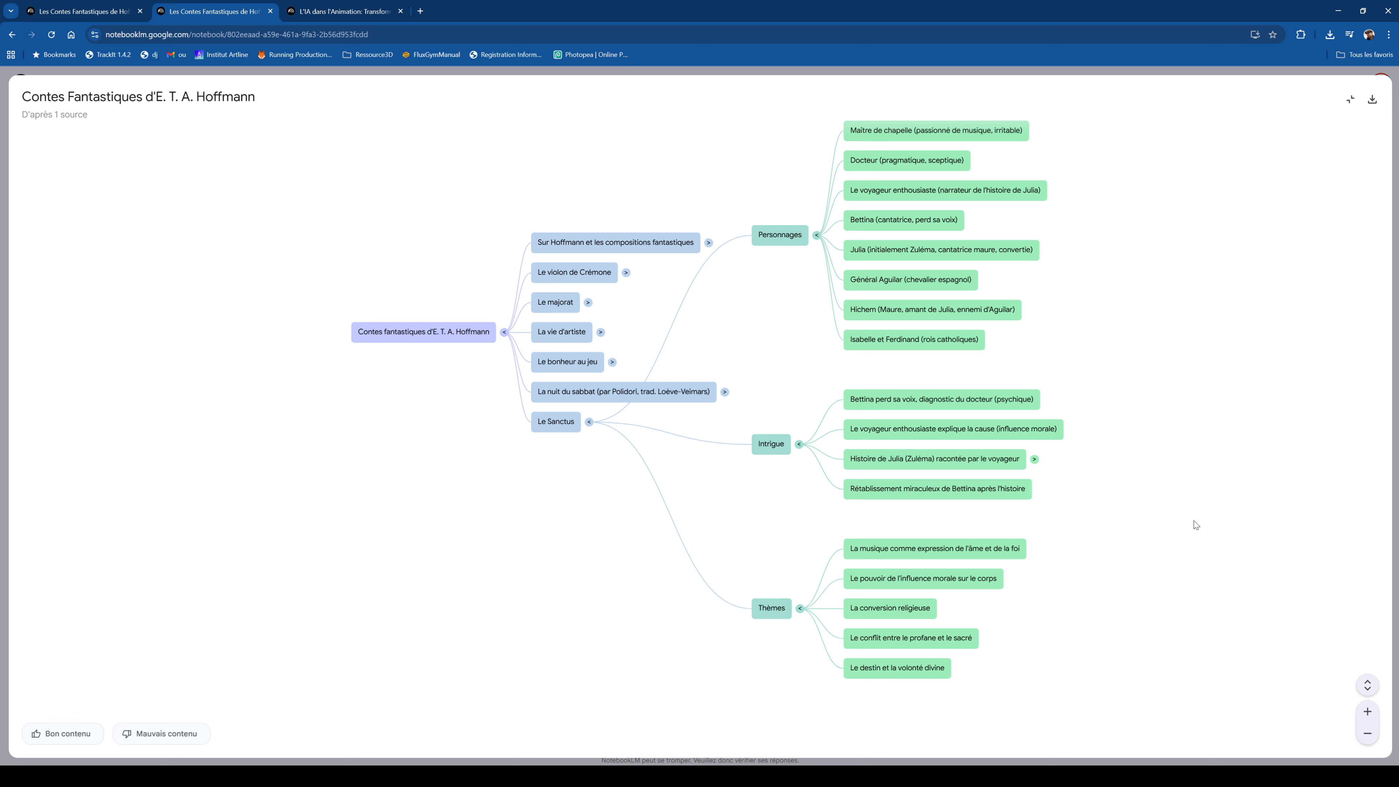
scroll(1109, 195, "up", 2)
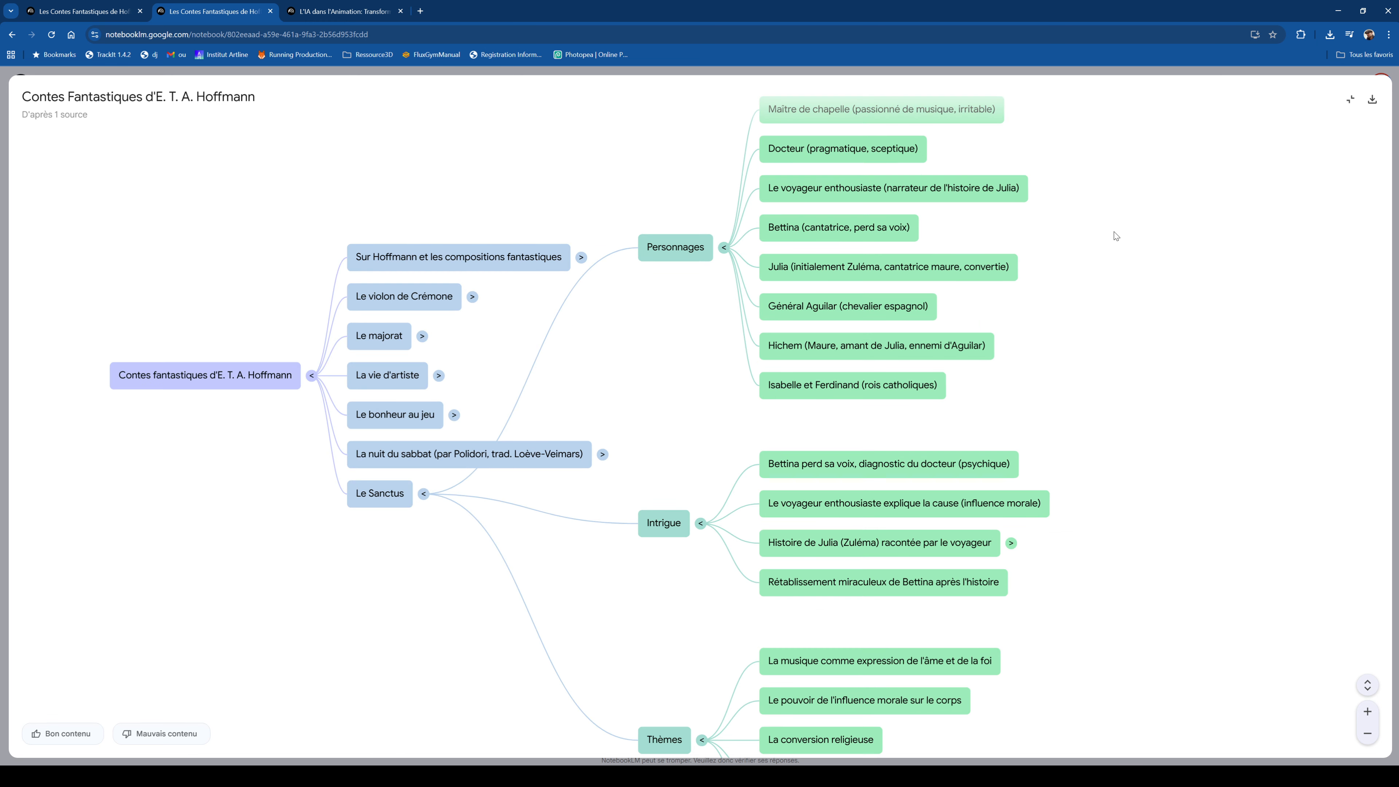
left_click_drag(1115, 236, 1074, 428)
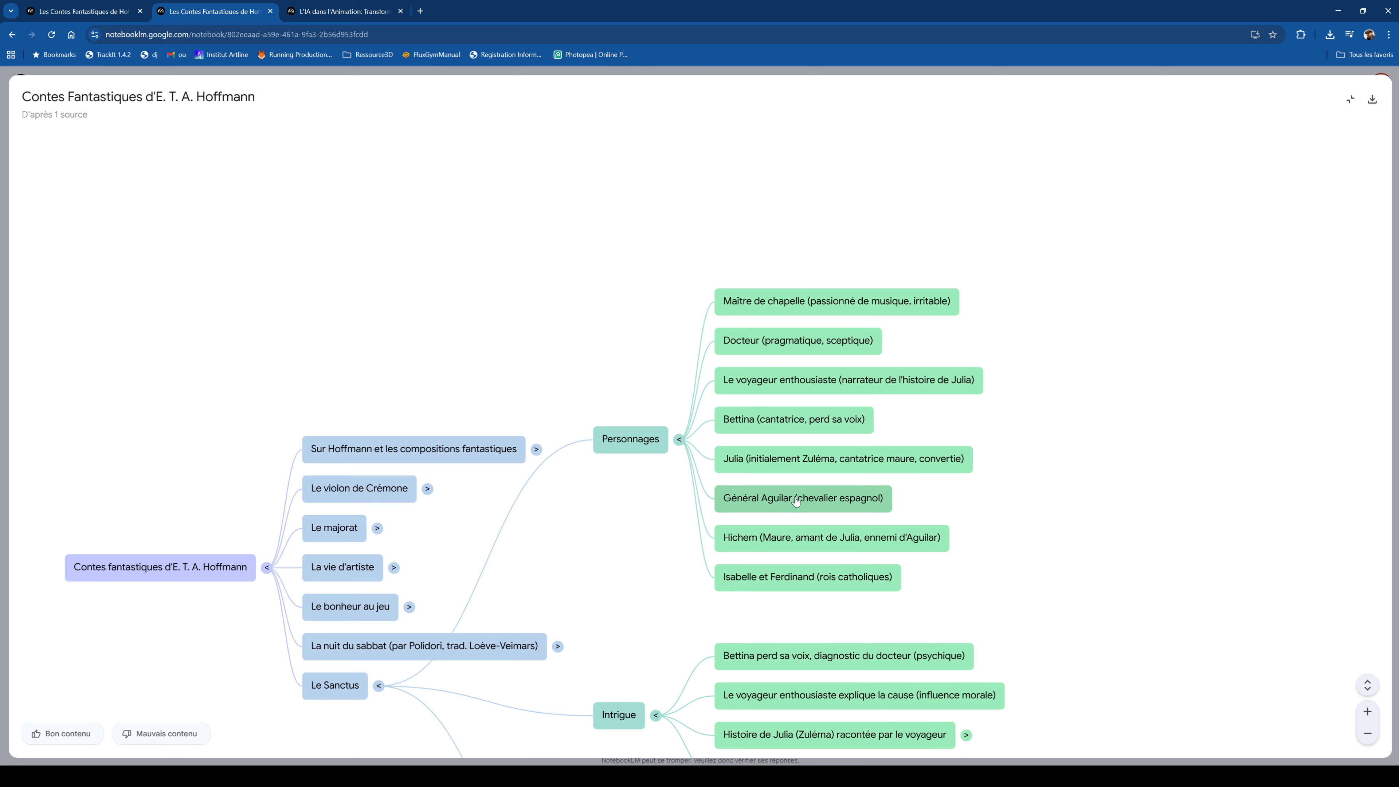
Ask the chat about the "Général Aguilar (chevalier espagnol)" mind map node, review the discussion, and return to the Studio overview.
left_click(830, 499)
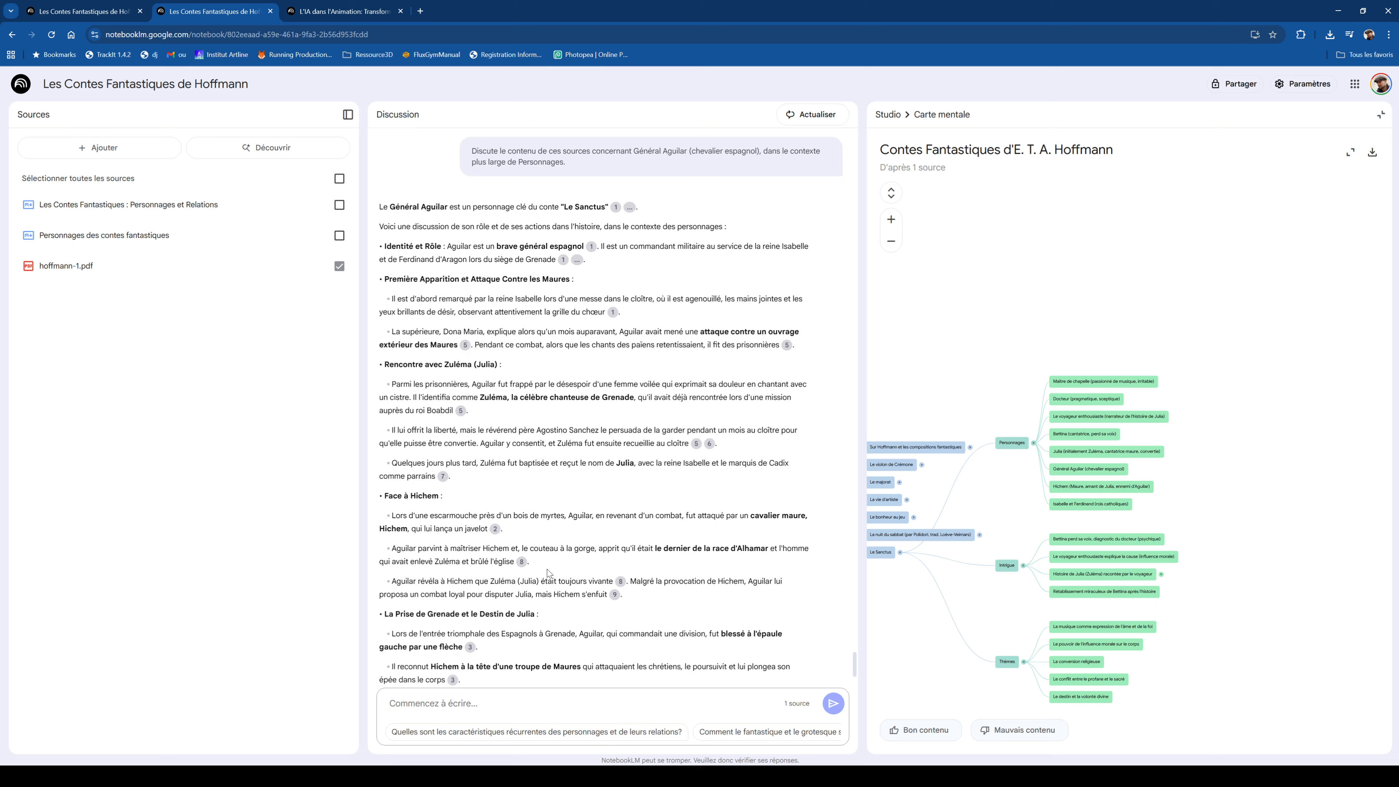
scroll(488, 552, "down", 1)
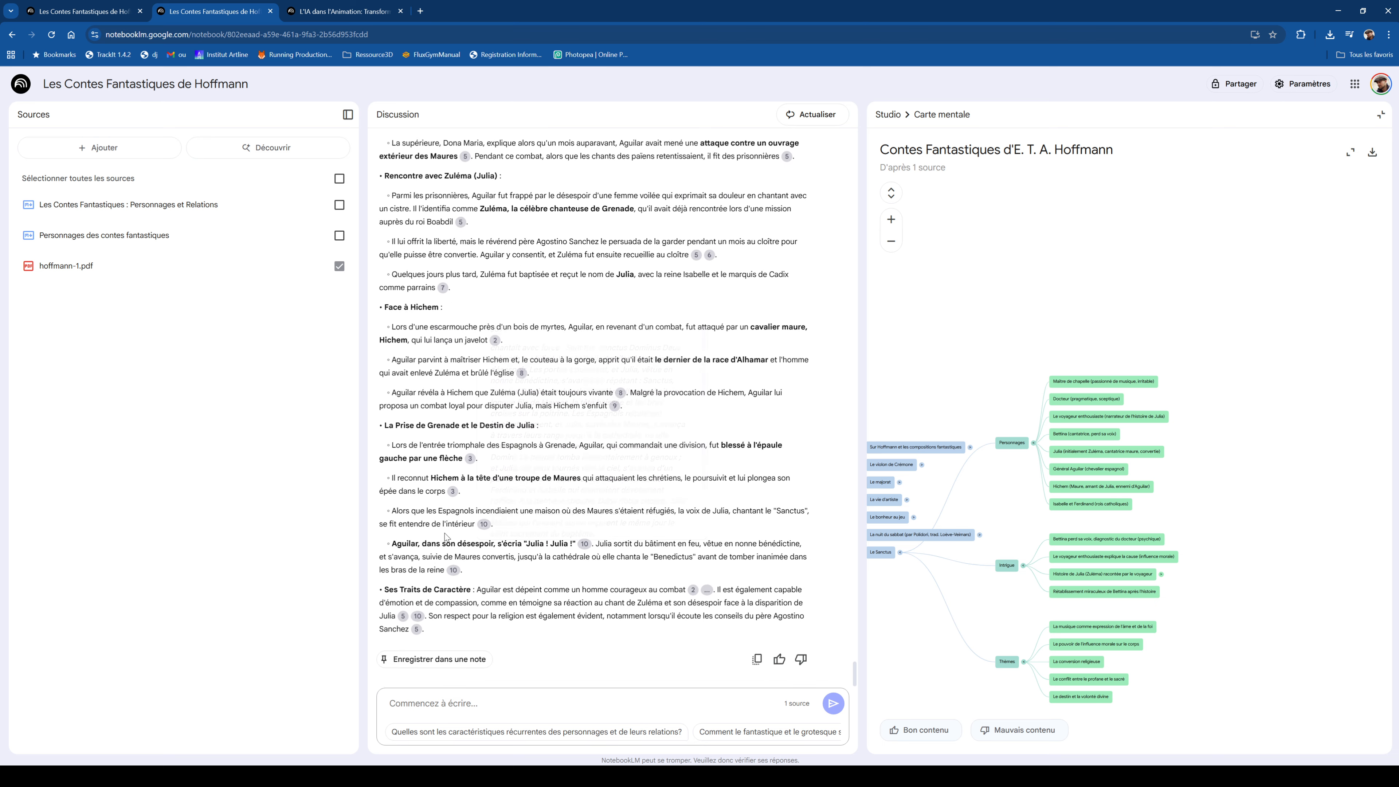
scroll(554, 664, "up", 15)
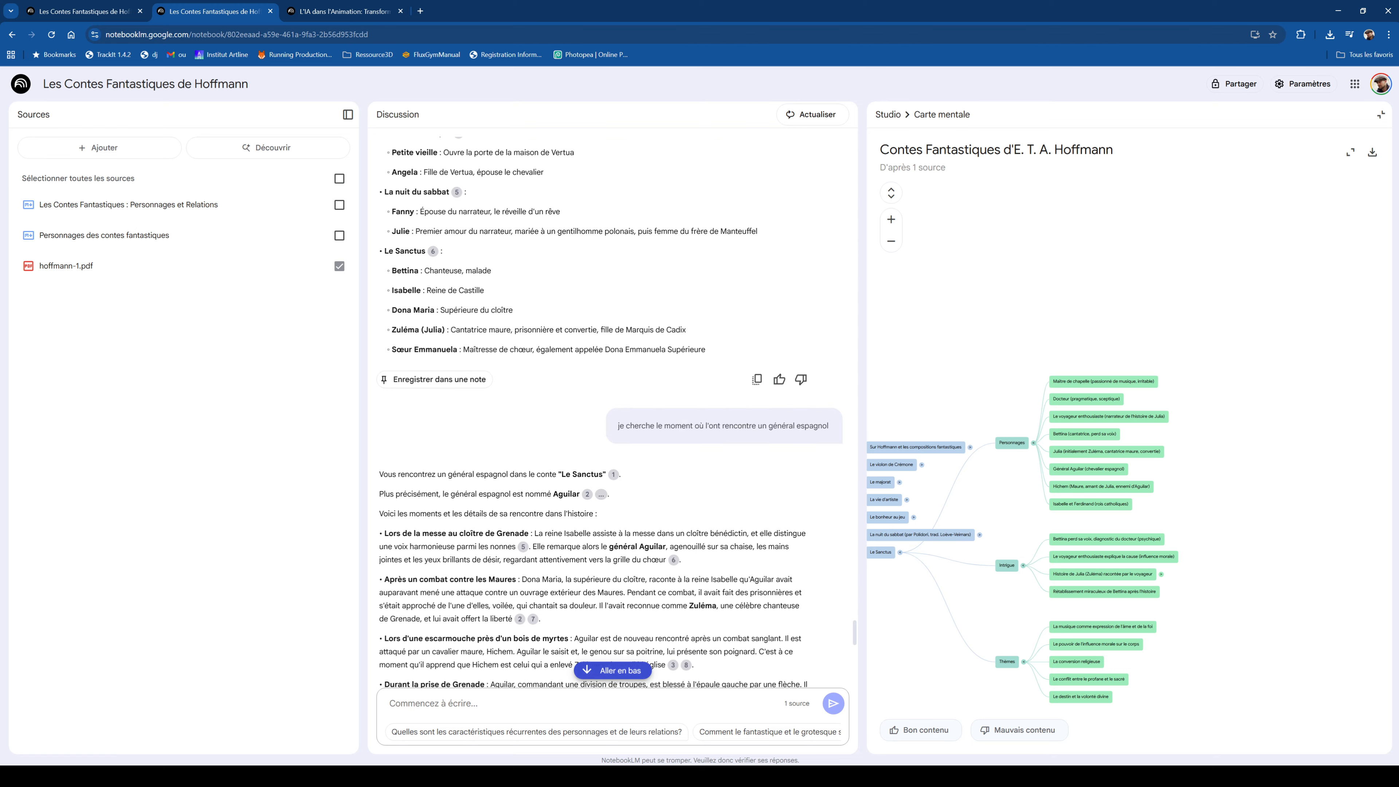
scroll(611, 423, "up", 15)
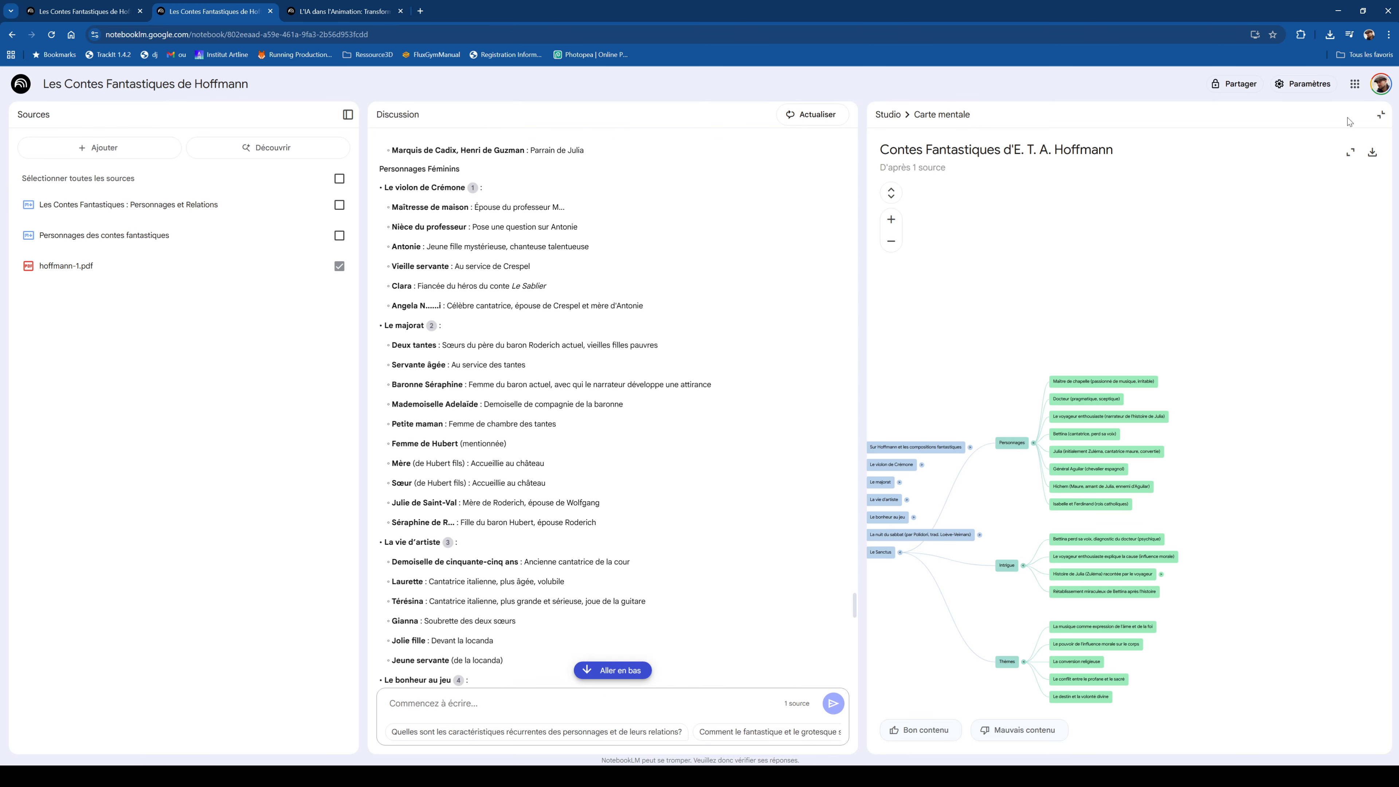
left_click(1382, 115)
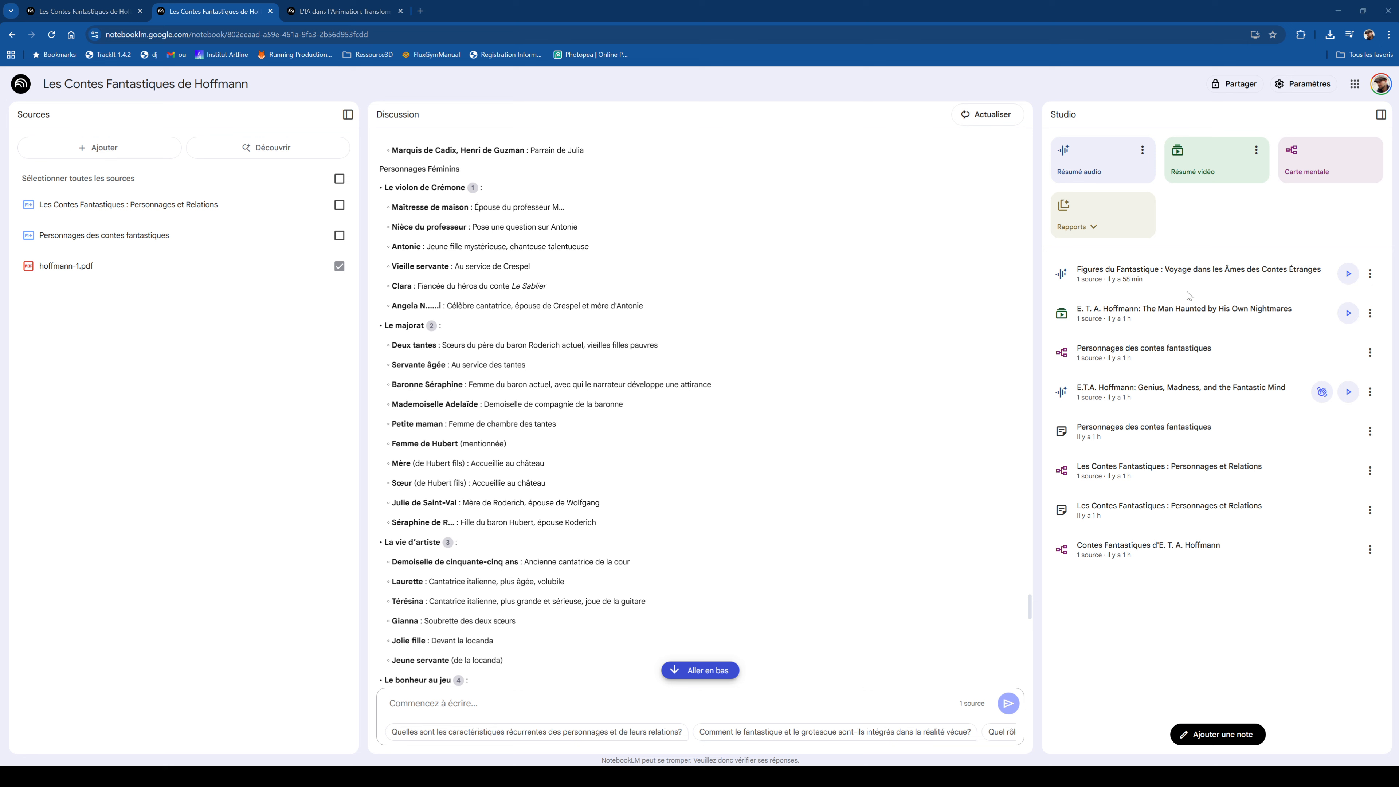
Play the video summary "E. T. A. Hoffmann: The Man Haunted by His Own Nightmares", skip through it, pause it, and return to the Studio overview.
left_click(1350, 314)
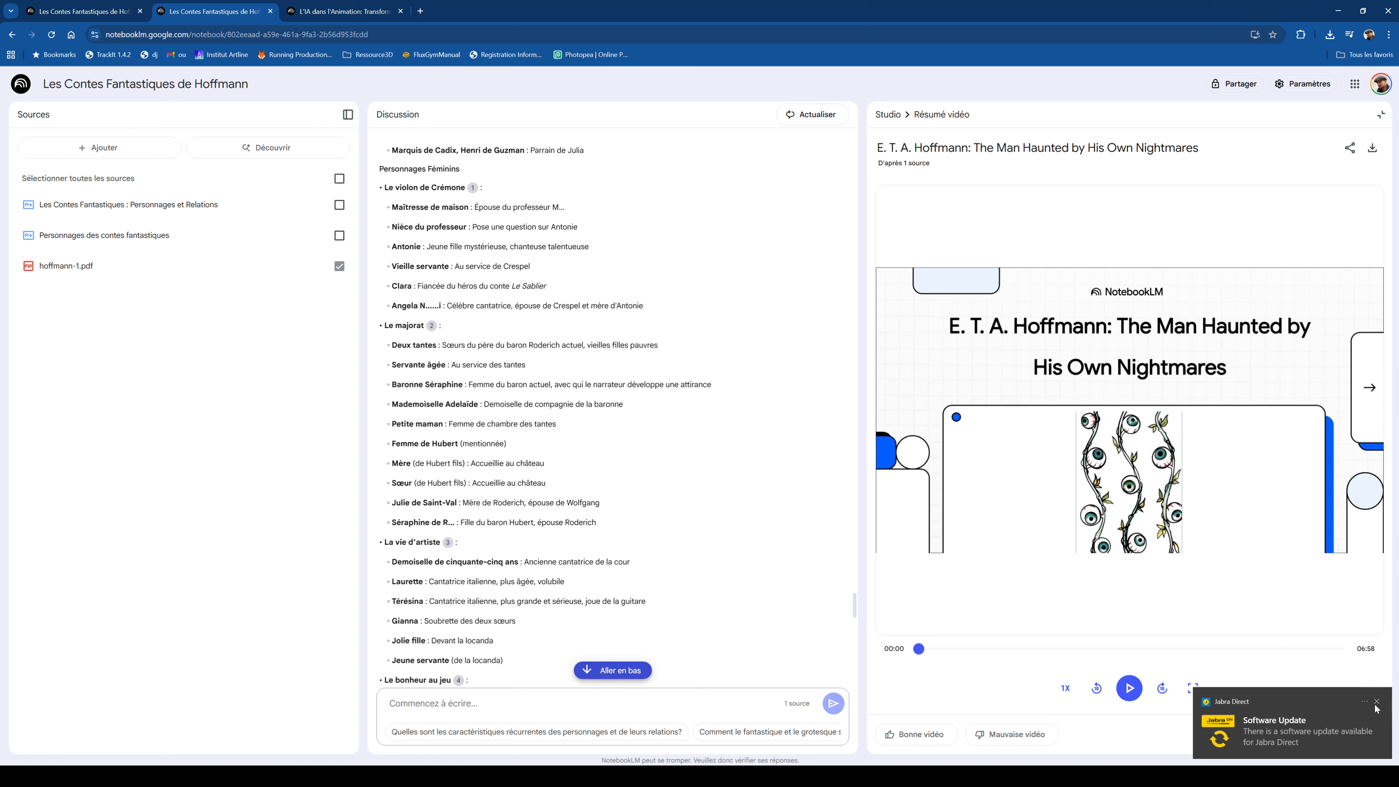
left_click(1376, 703)
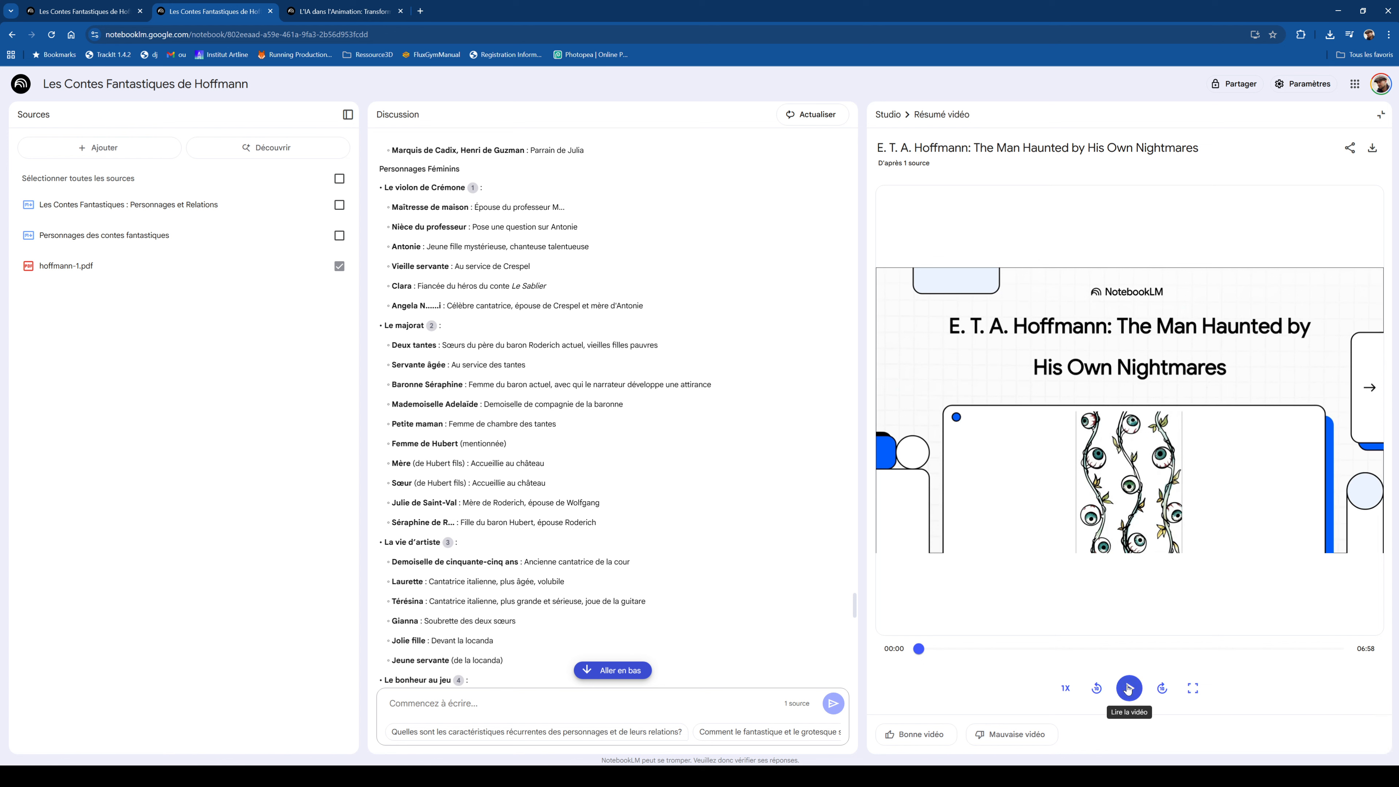
left_click(1129, 689)
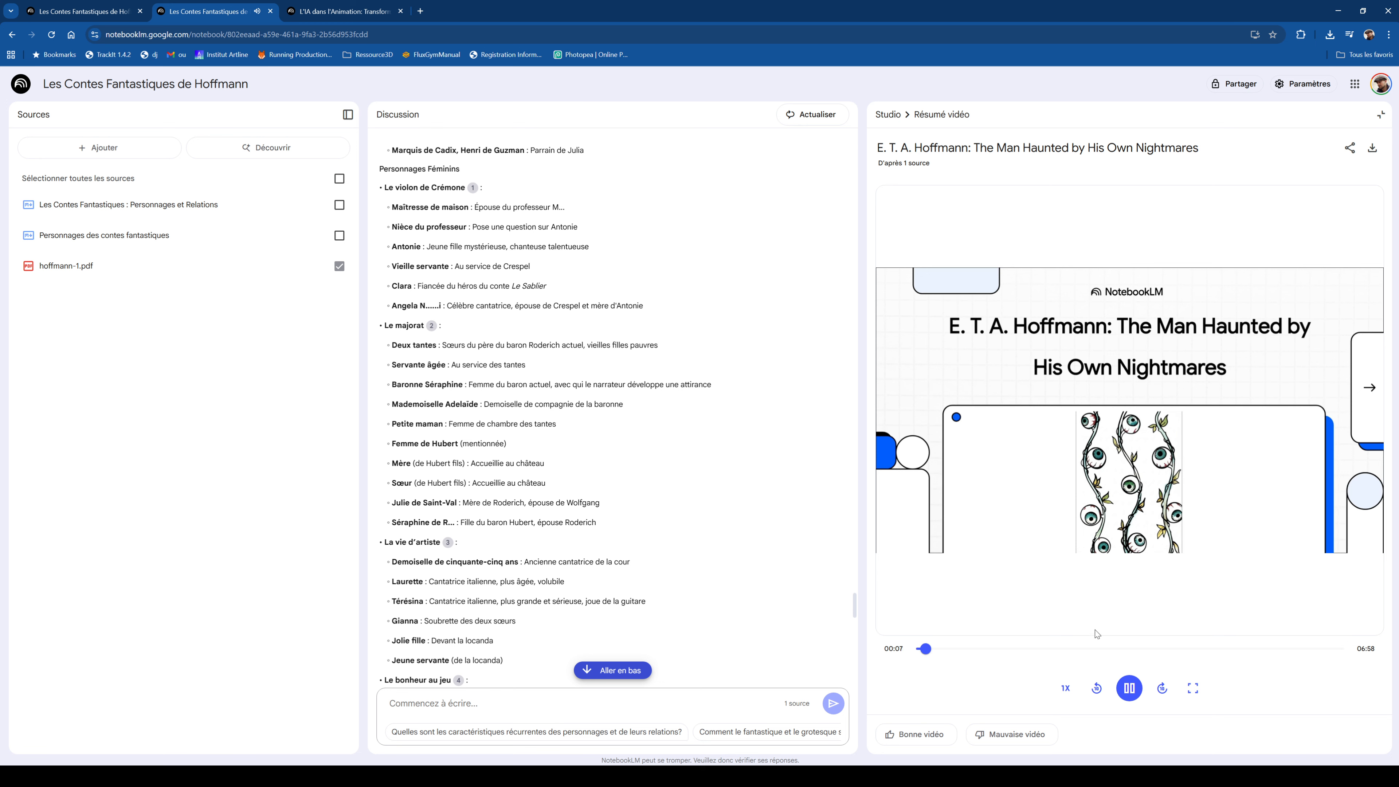
left_click(1049, 655)
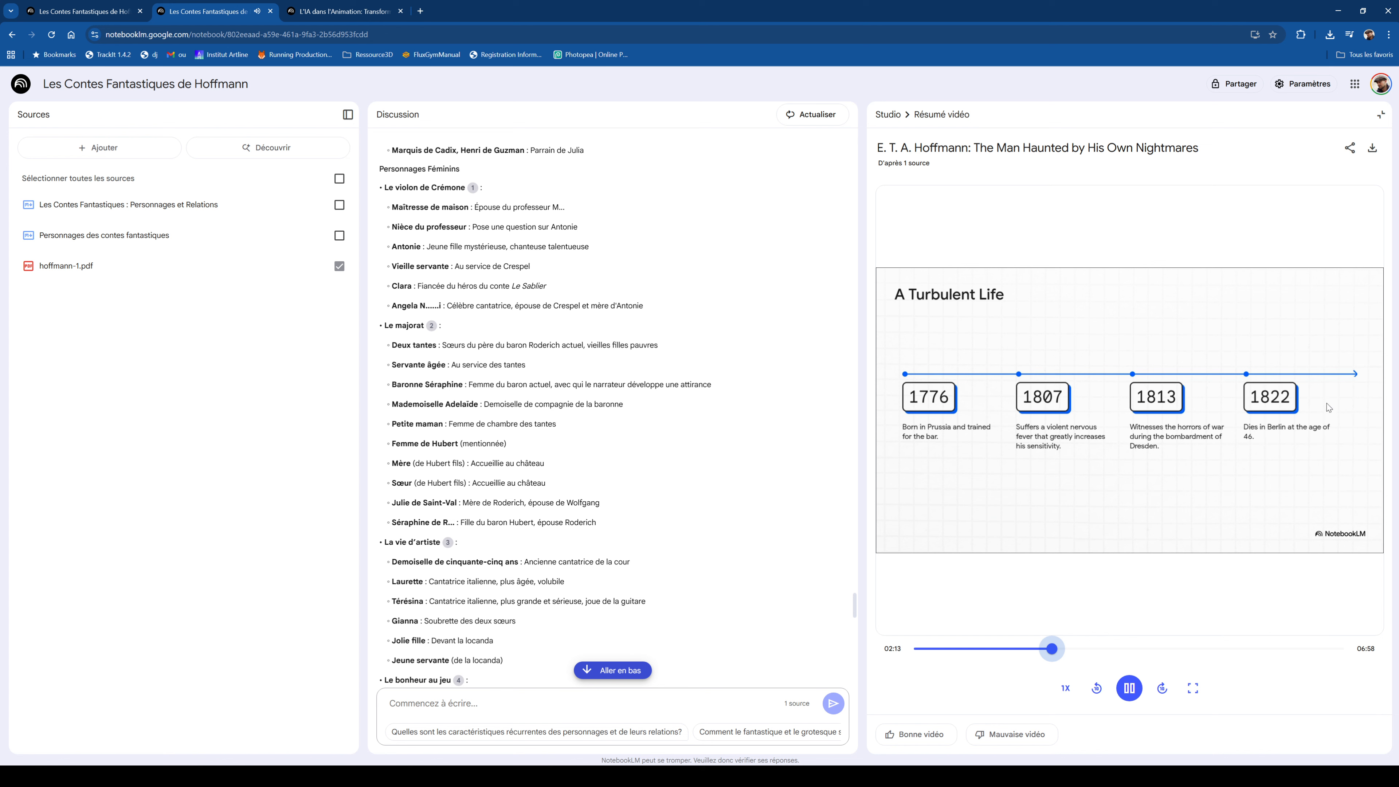
left_click(1271, 651)
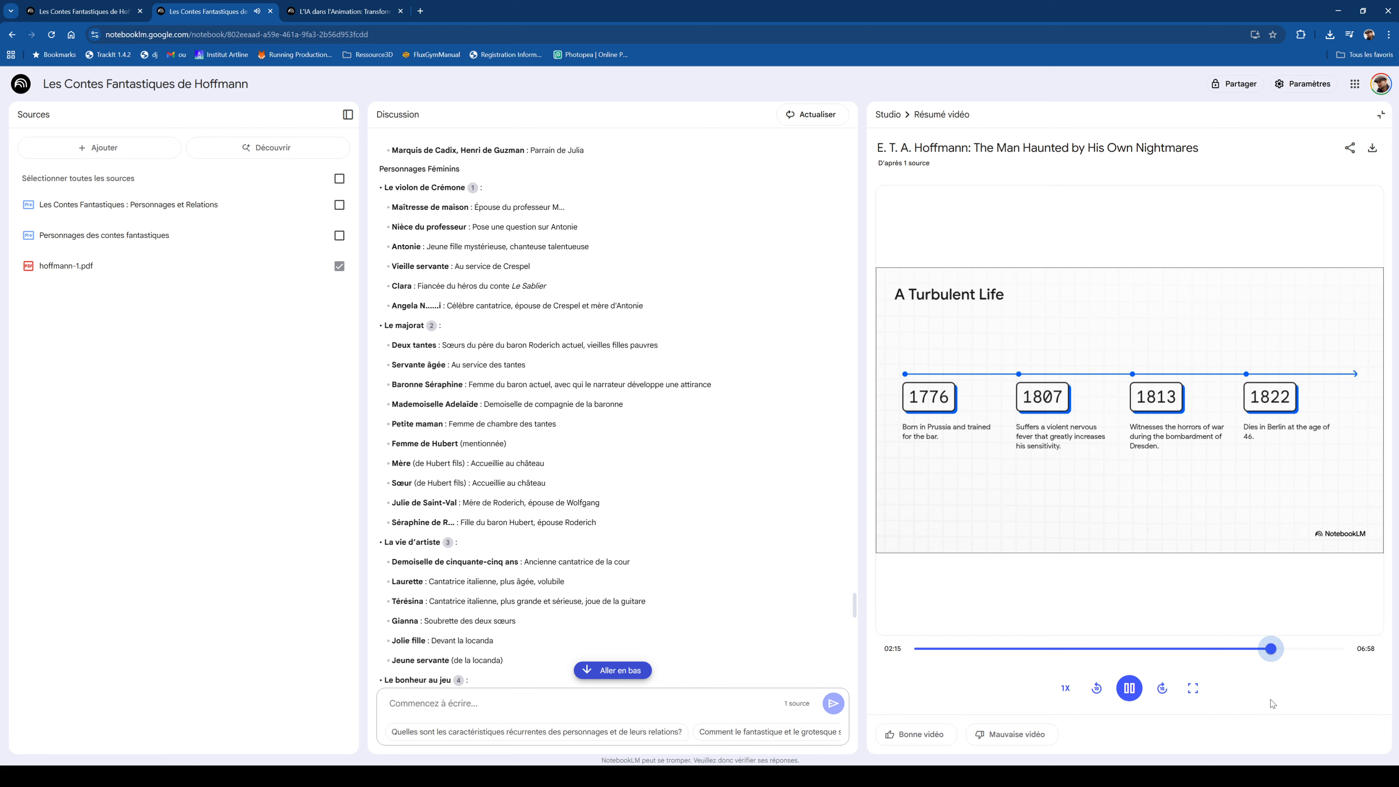
left_click(1131, 689)
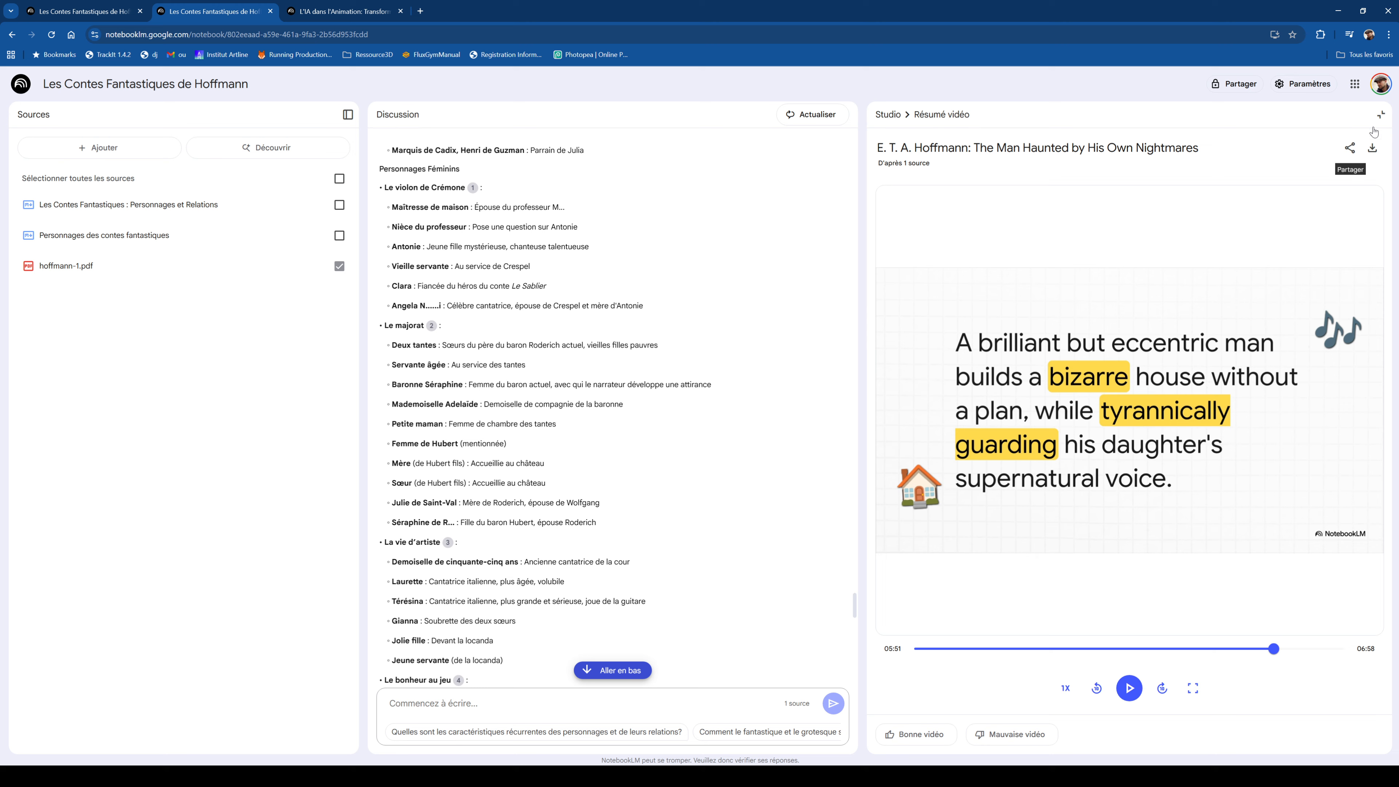
left_click(1381, 114)
left_click(1178, 356)
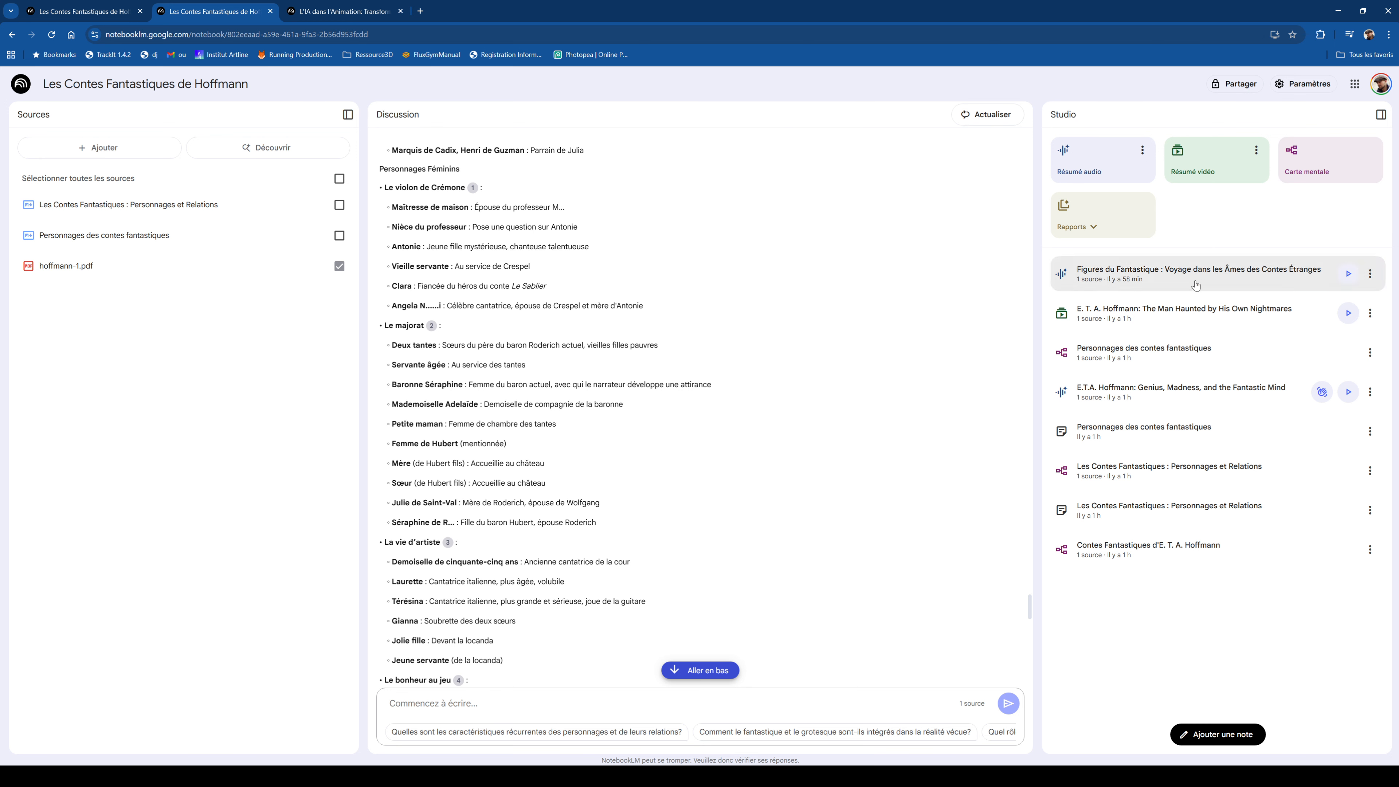
Examine the chat's character list organised by chapter, from the opening request through "Le violon de Crémone" and "Le majorat".
left_click_drag(1030, 609, 1046, 153)
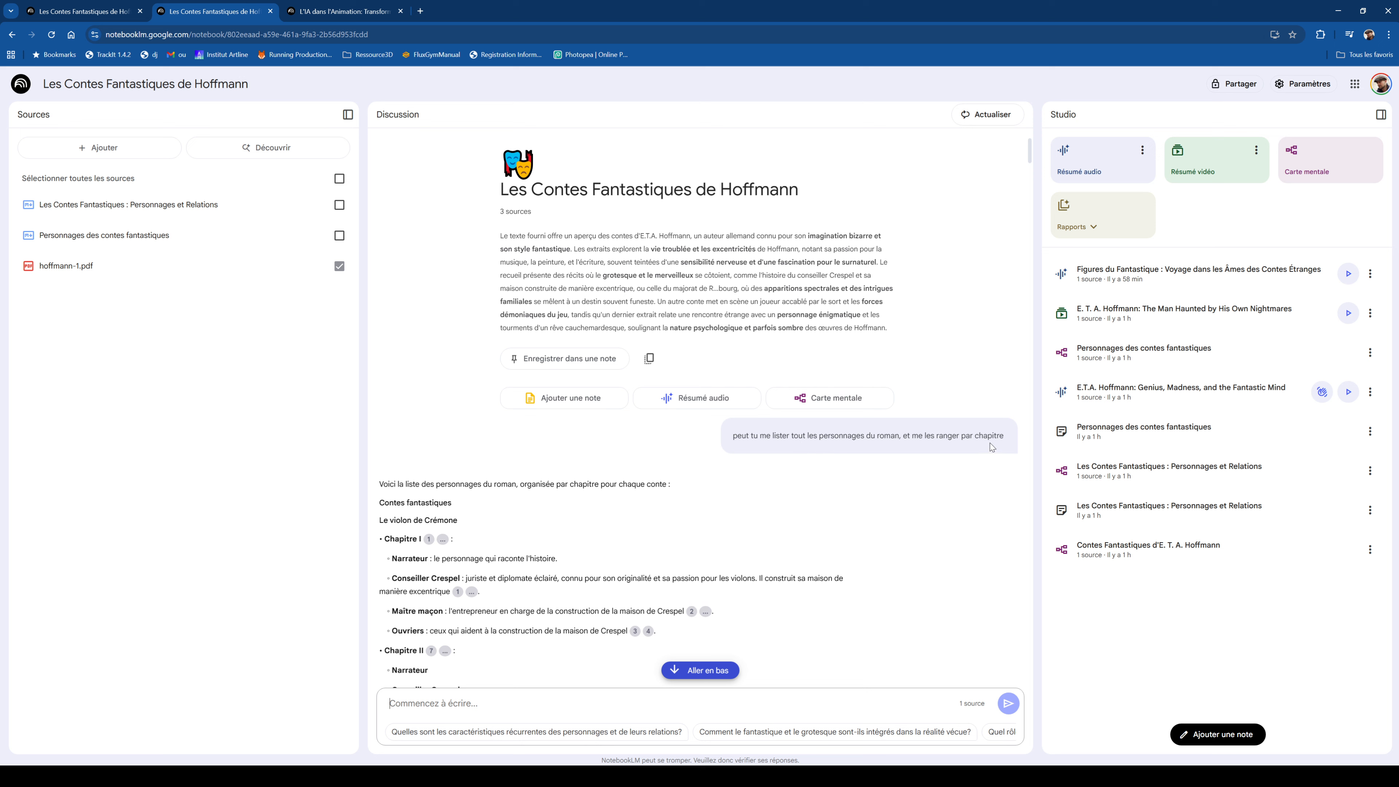
scroll(615, 478, "down", 5)
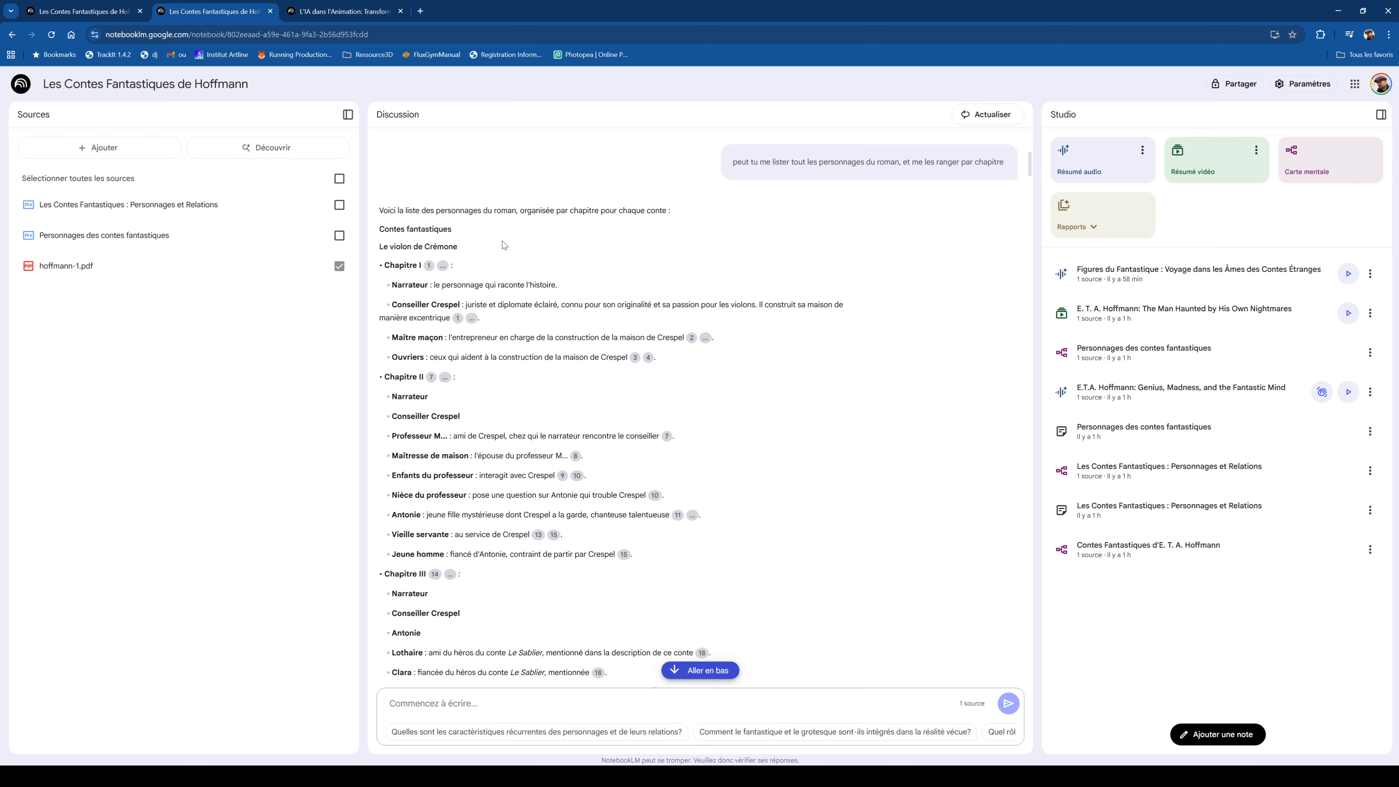
scroll(450, 332, "down", 8)
scroll(450, 332, "up", 8)
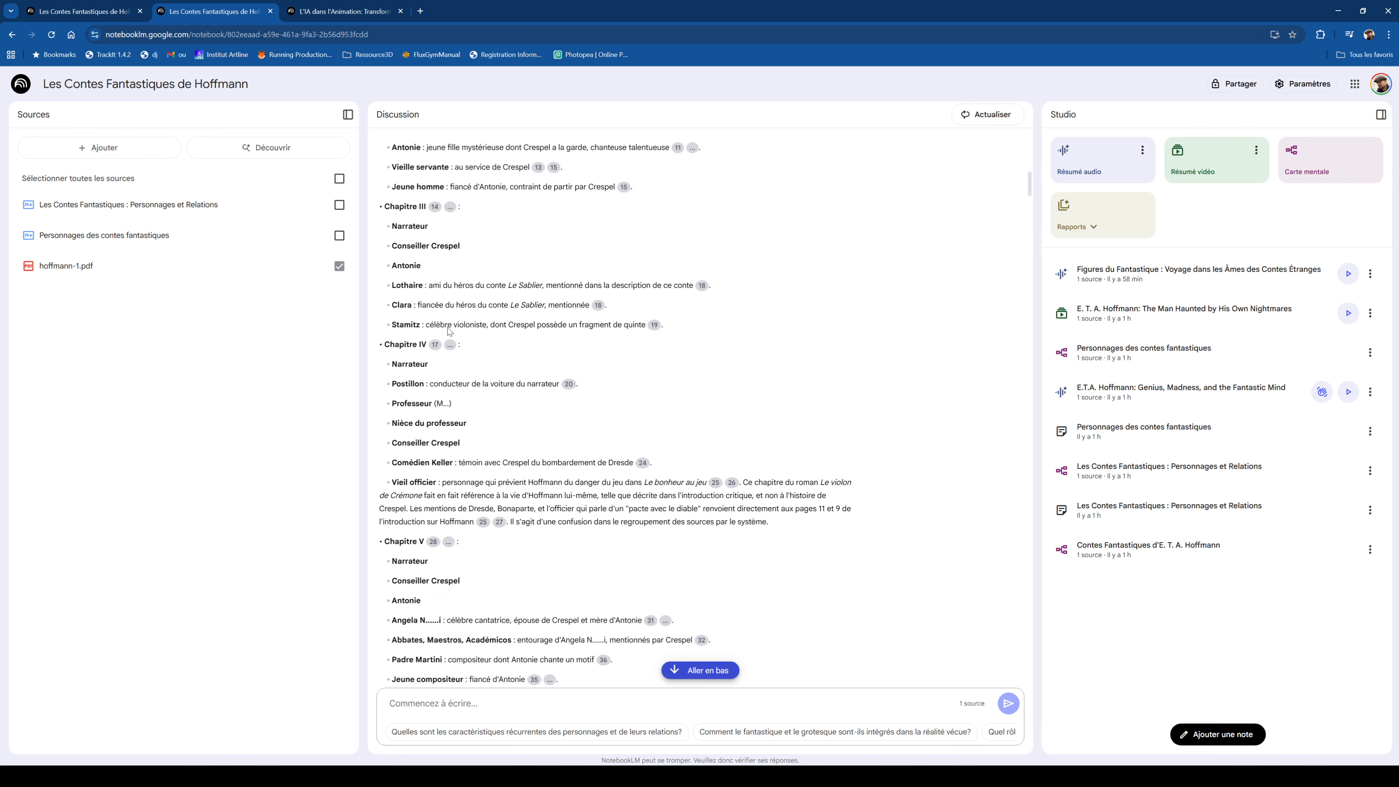
scroll(394, 361, "up", 3)
scroll(697, 408, "down", 3)
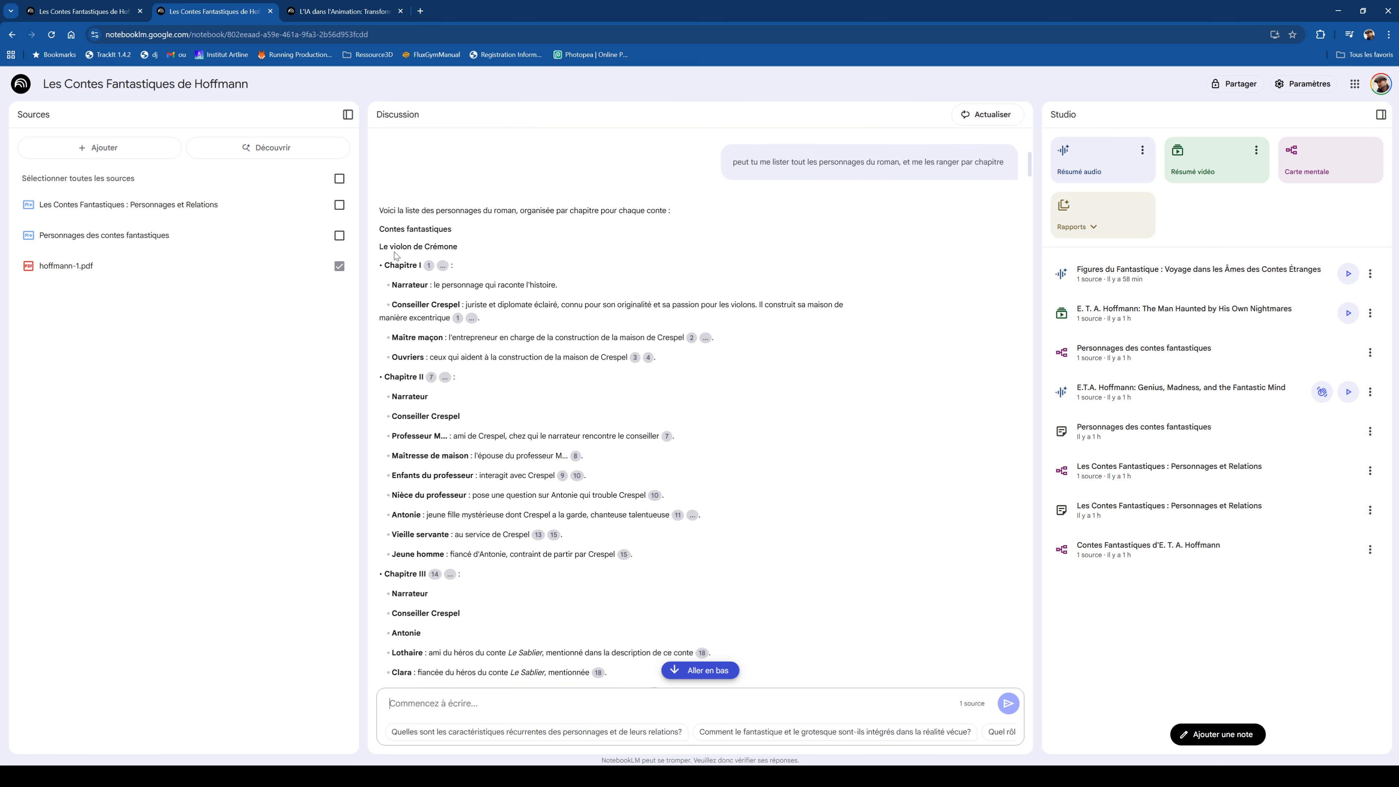
left_click_drag(378, 250, 496, 271)
scroll(462, 276, "down", 2)
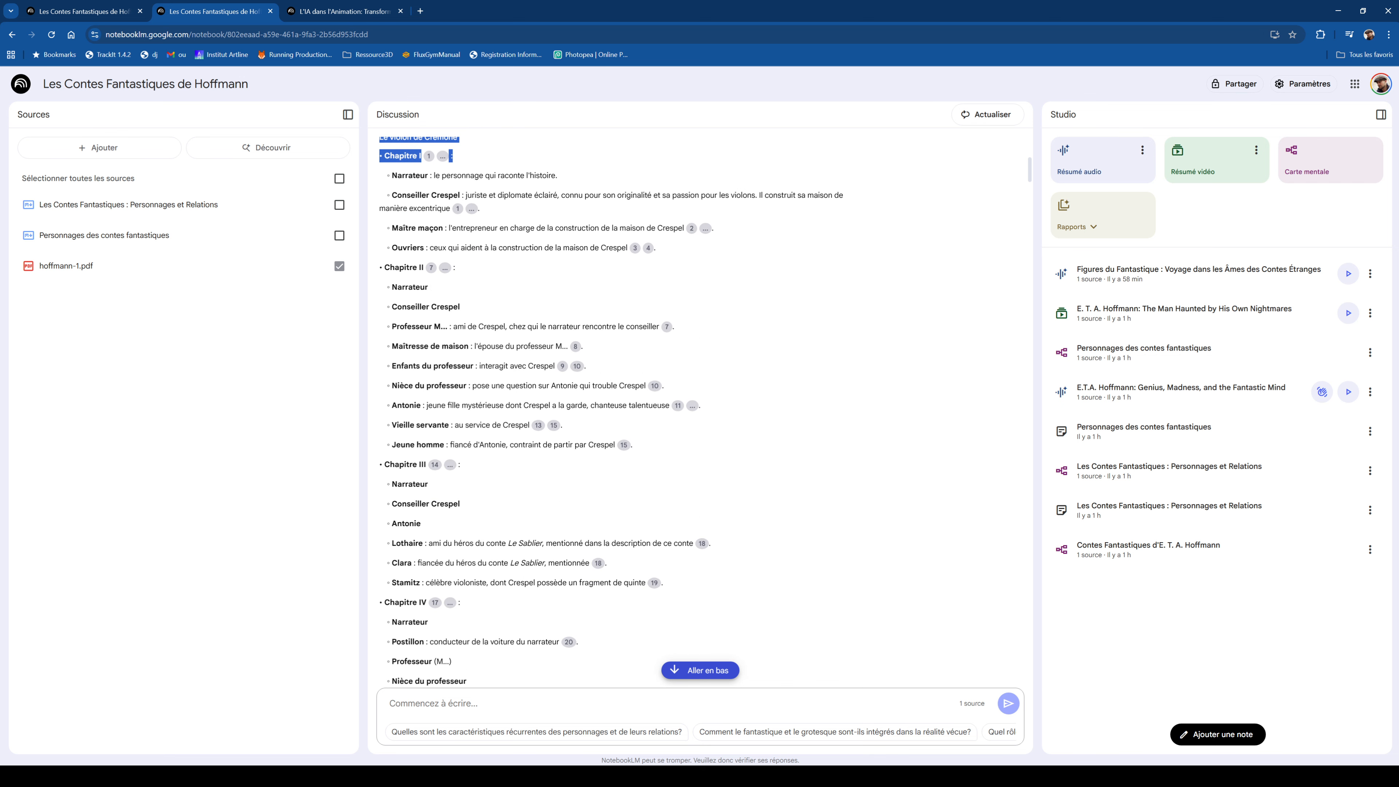
scroll(446, 490, "down", 9)
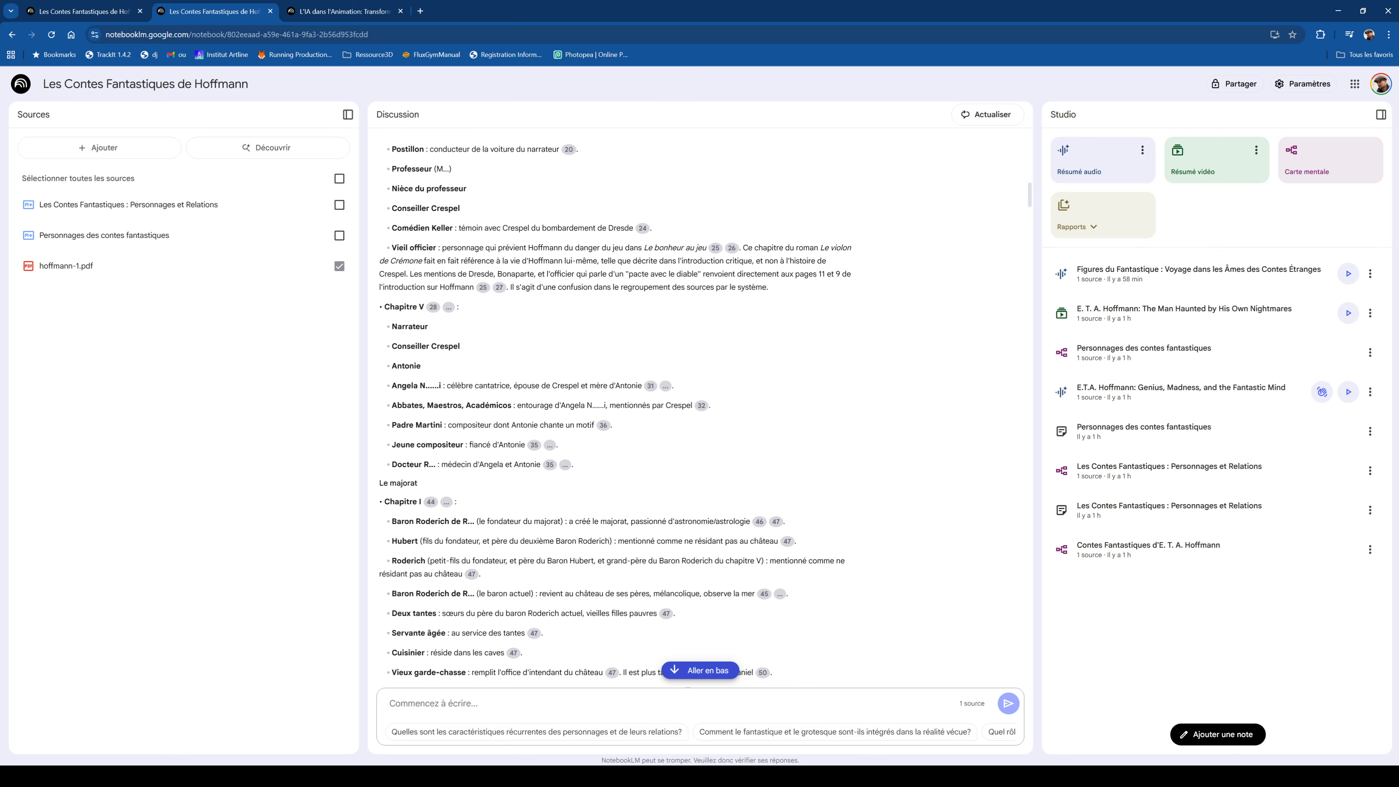
scroll(440, 397, "down", 3)
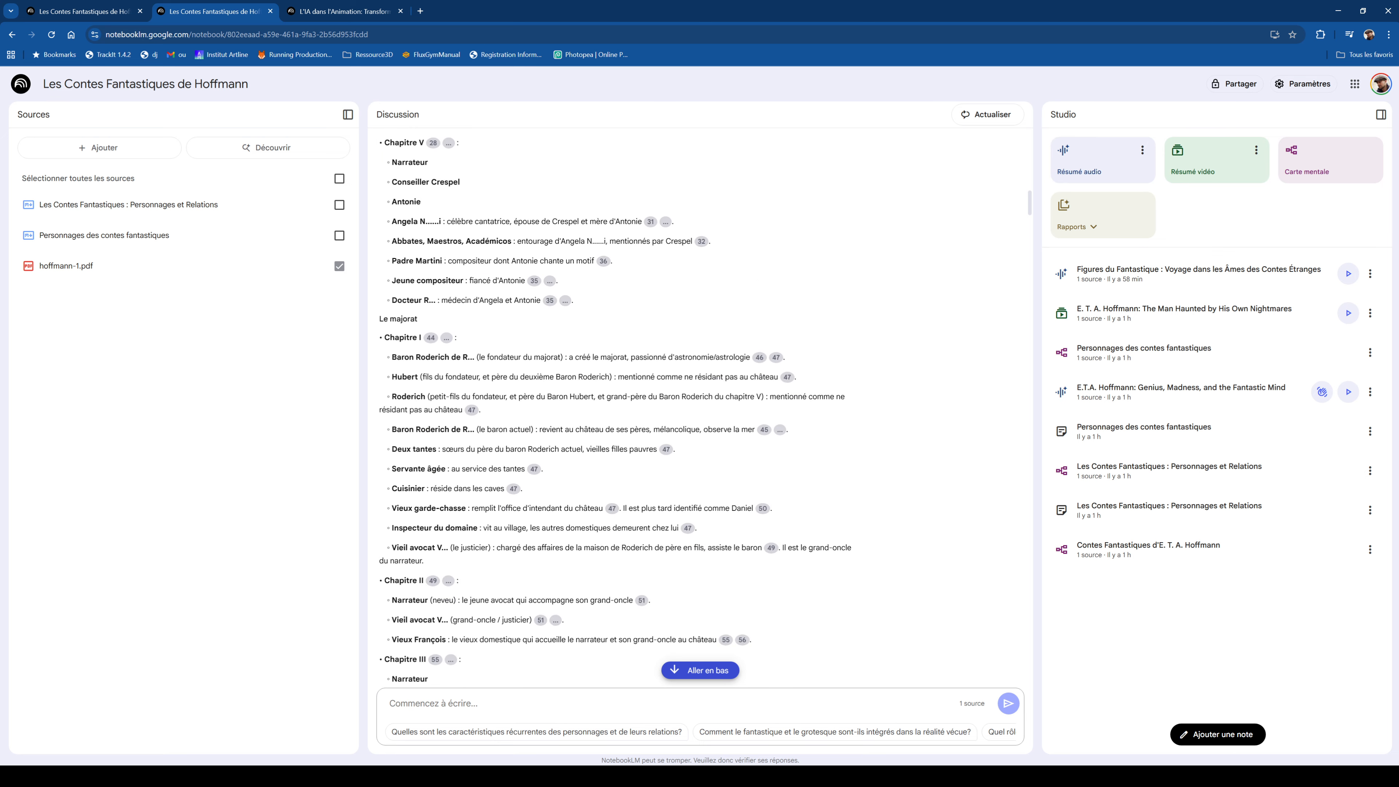
scroll(429, 347, "down", 20)
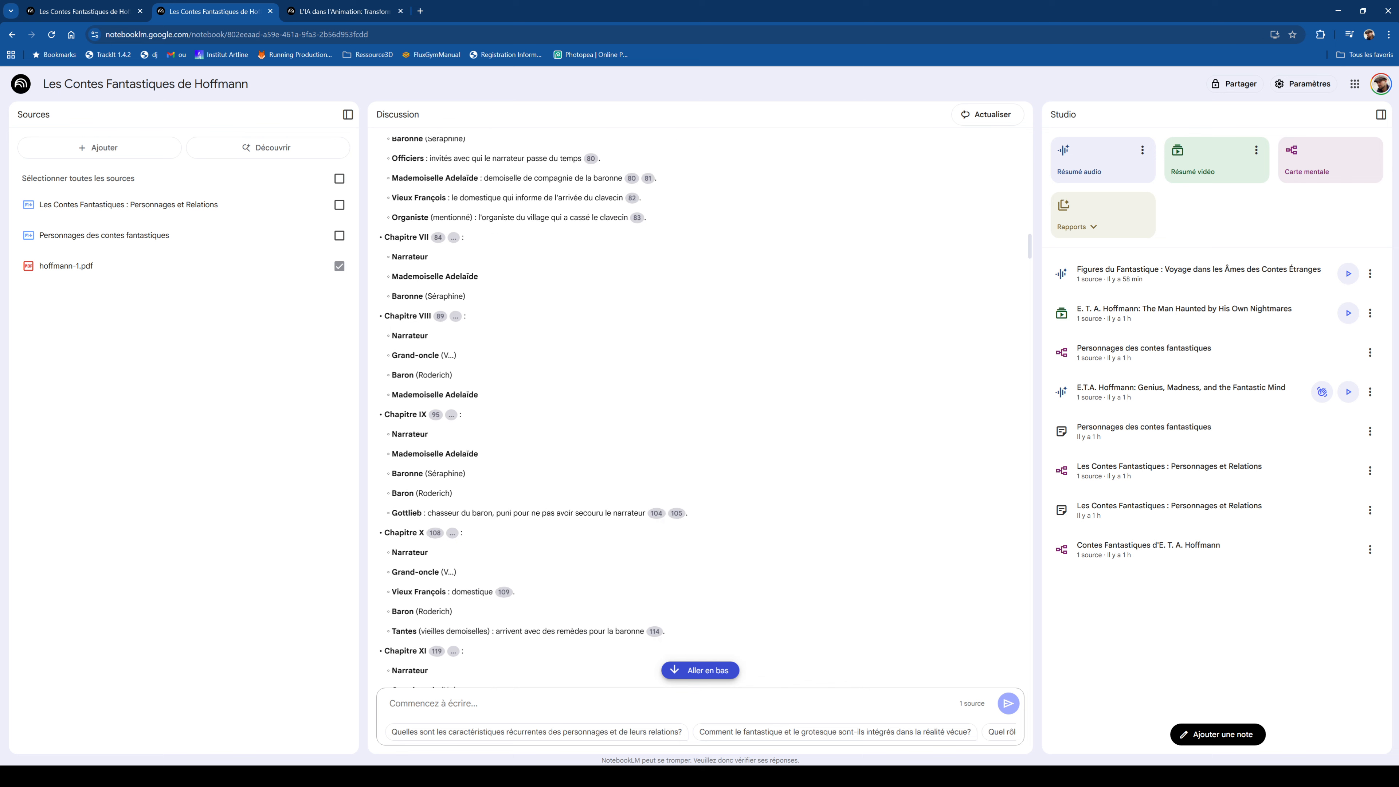
scroll(468, 367, "down", 5)
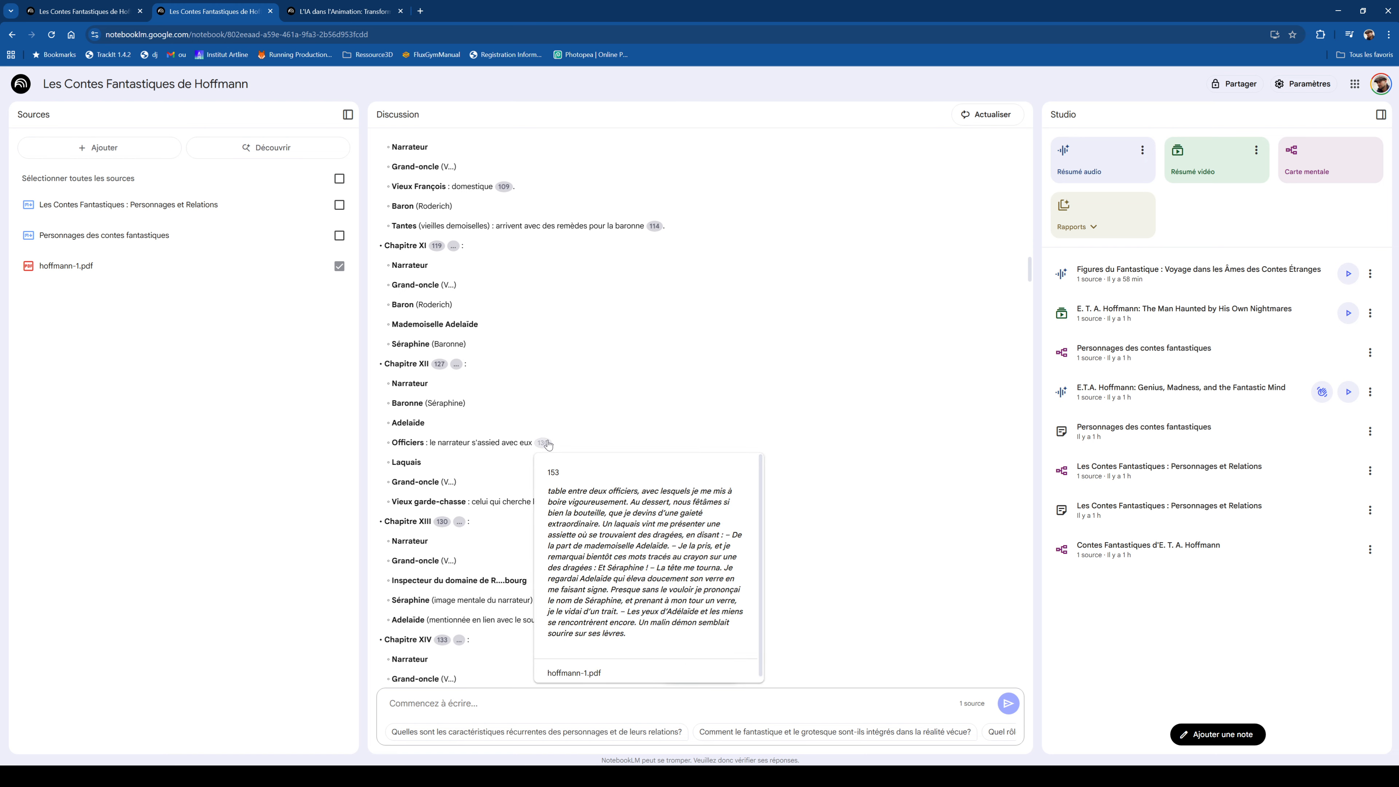
Follow the citations for the Officiers entry and the Chapitre XII heading to their passages in hoffmann-1.pdf.
left_click(542, 443)
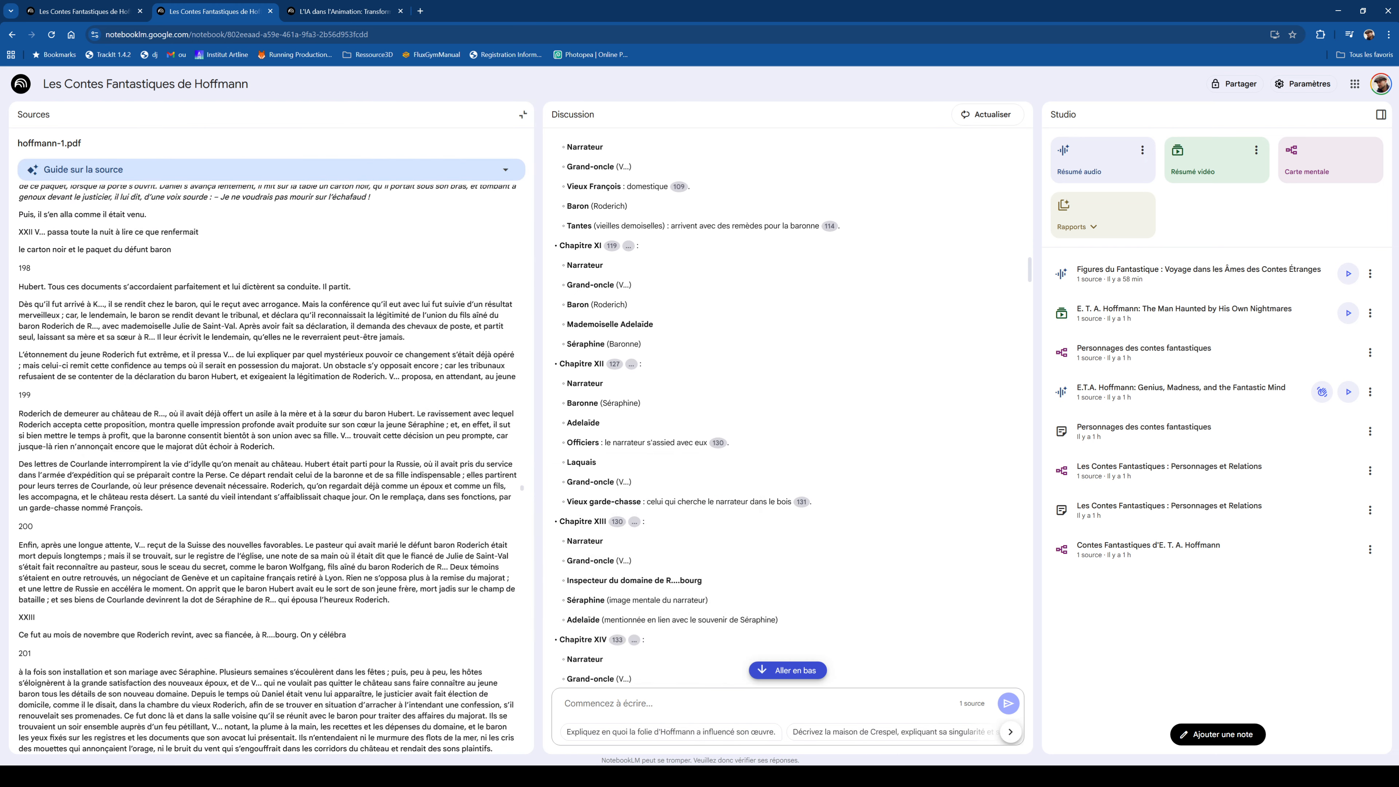
mouse_move(613, 368)
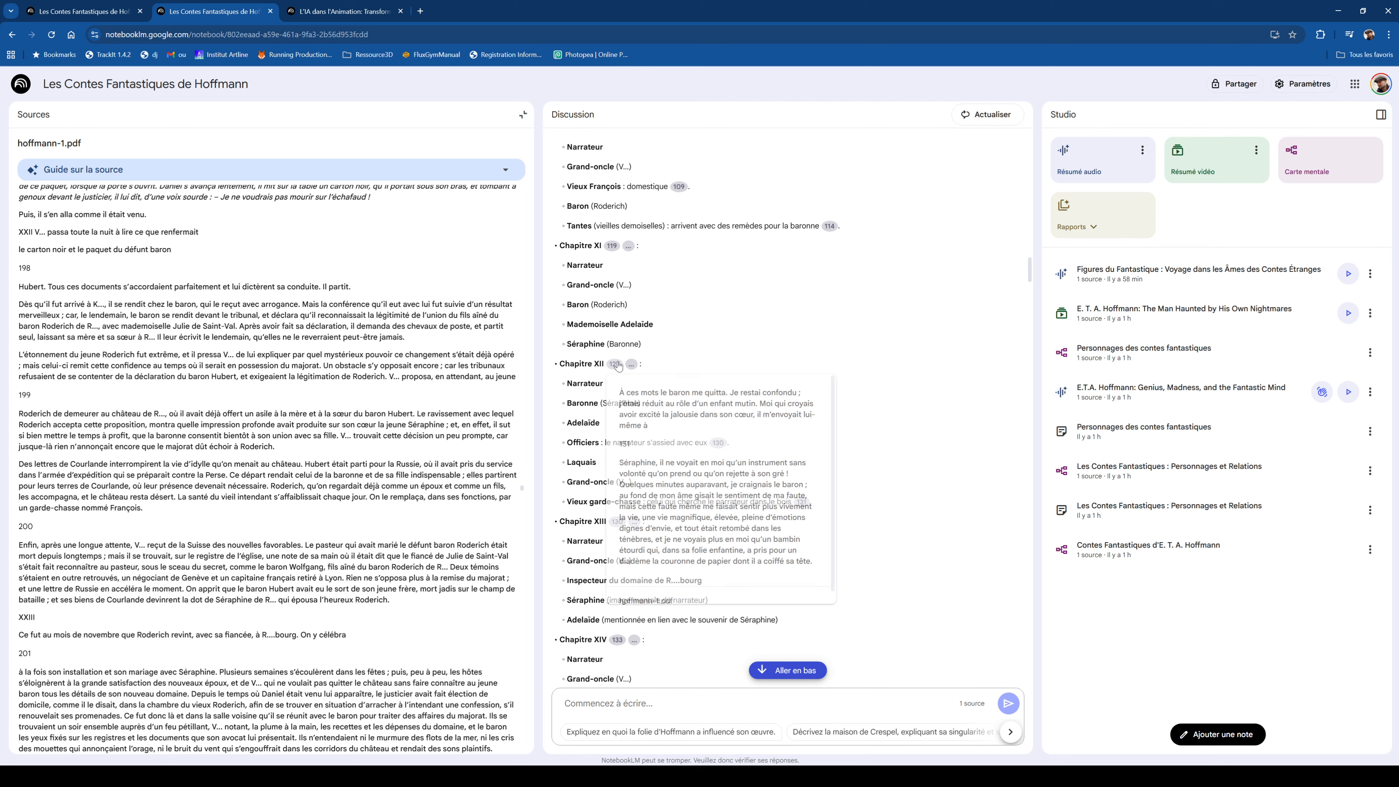
left_click(614, 365)
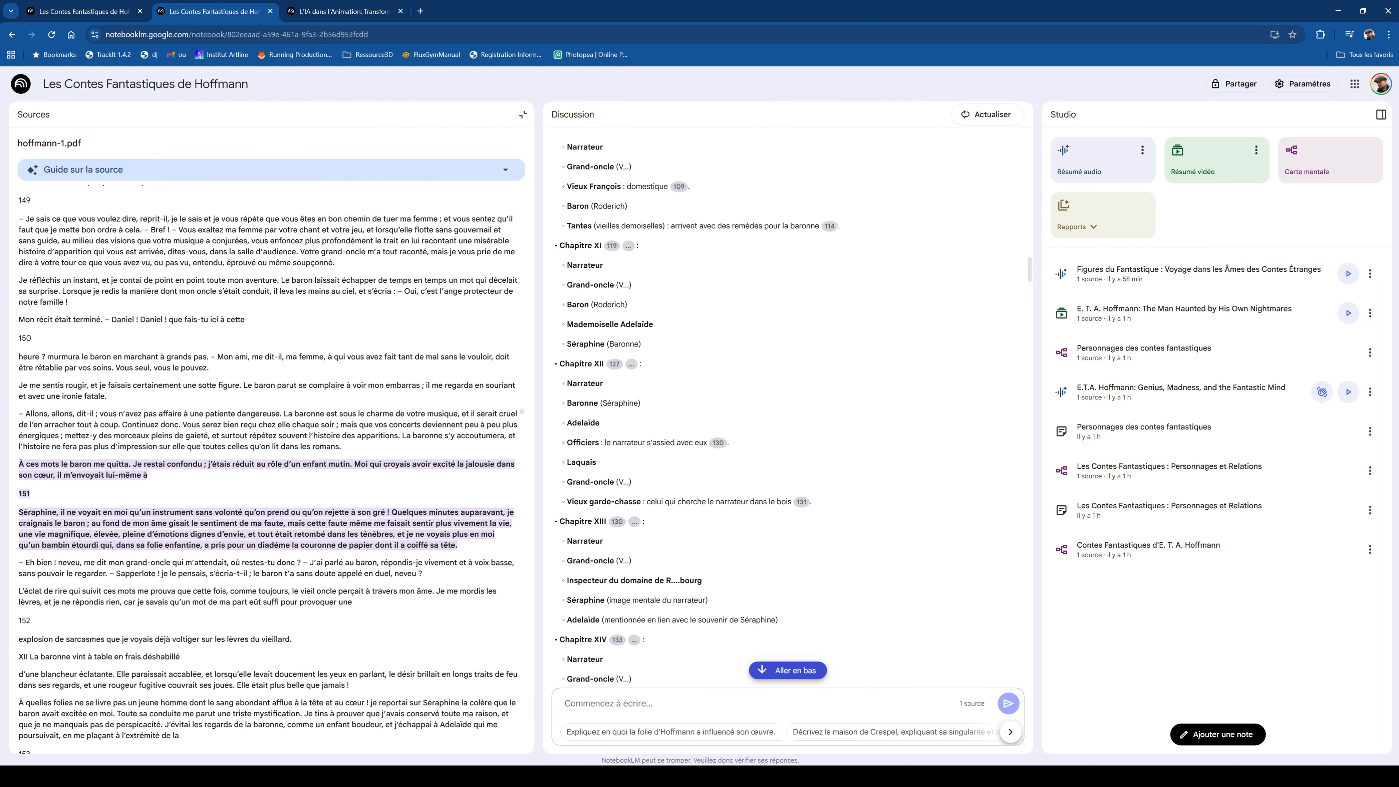
Review the rest of the chapter list down to the request sorting characters by gender, and close the hoffmann-1.pdf source view.
scroll(893, 429, "down", 15)
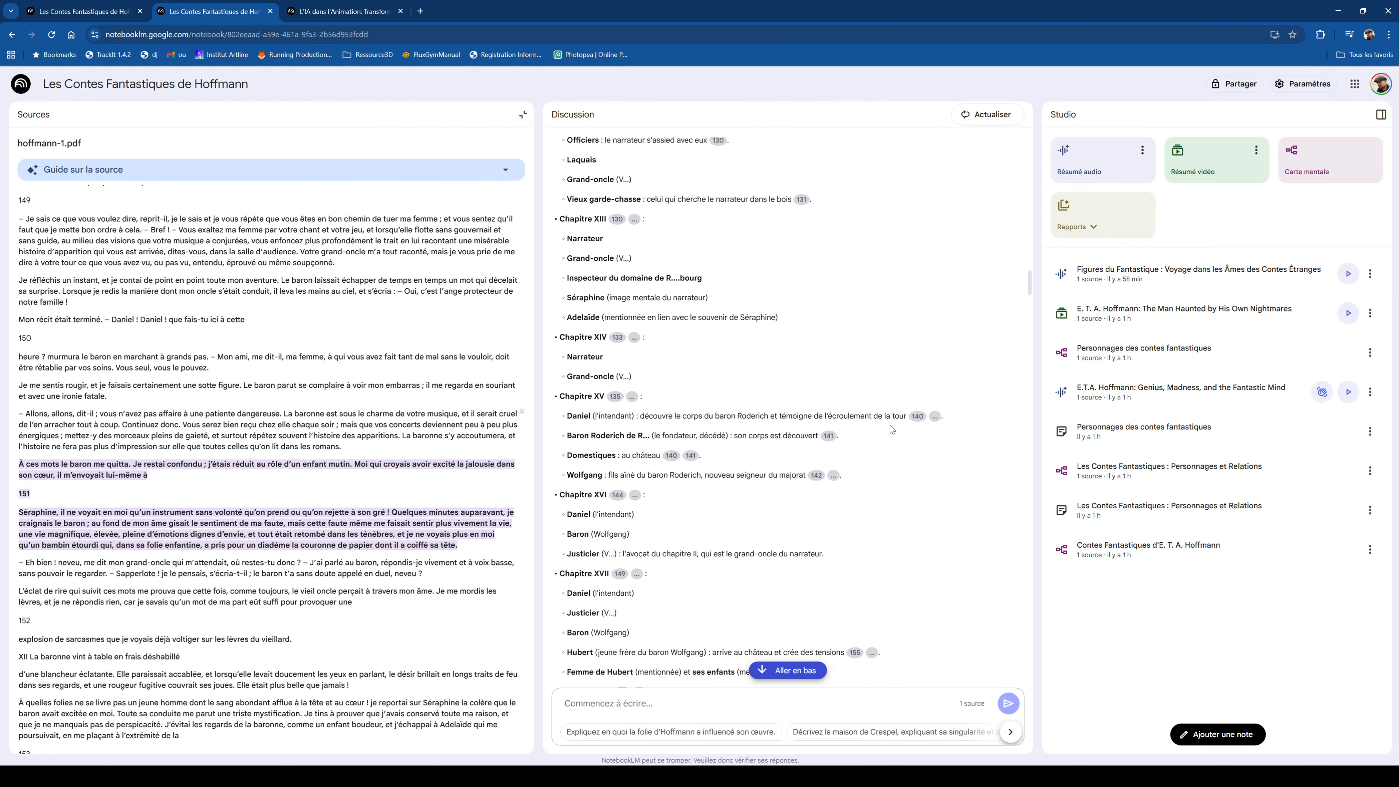
scroll(892, 430, "down", 15)
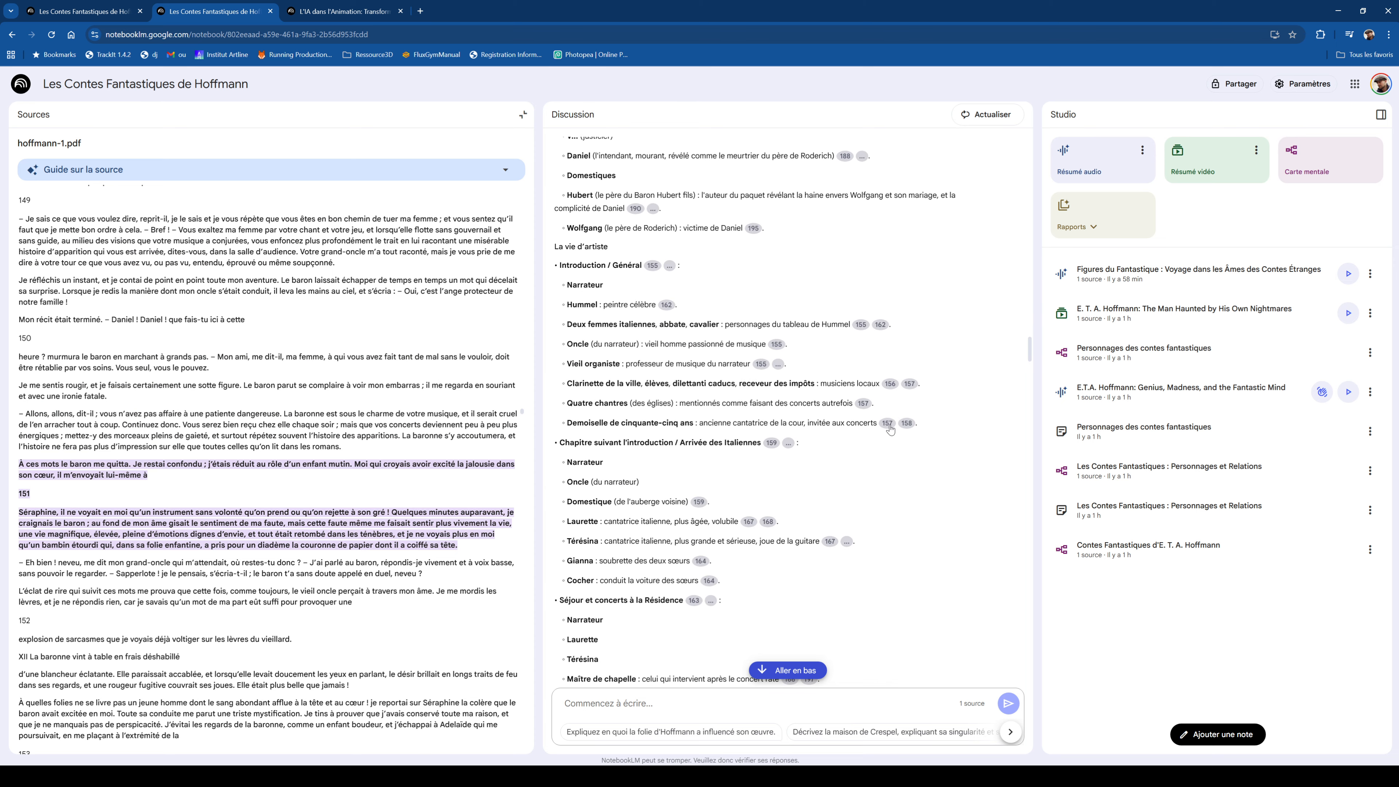
scroll(902, 445, "down", 15)
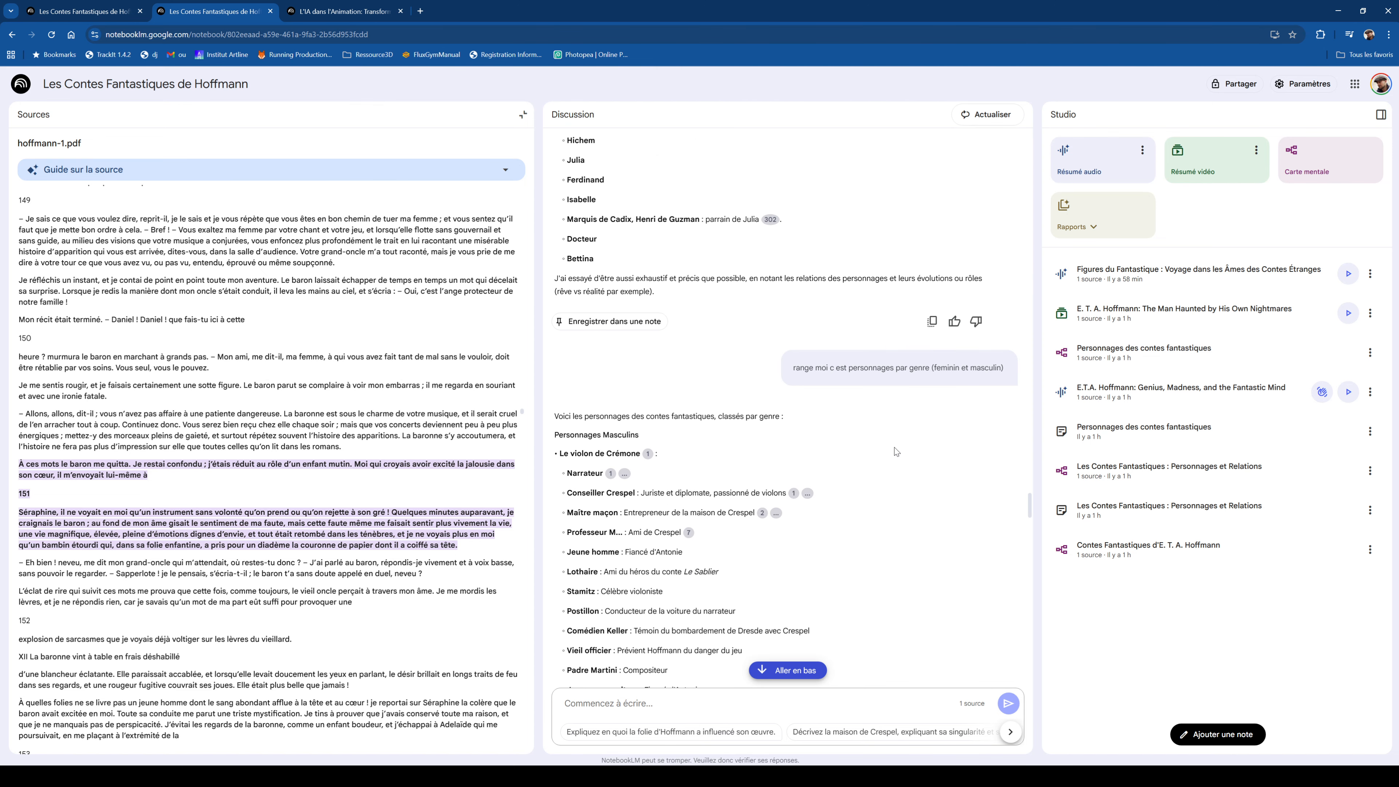
scroll(895, 451, "up", 3)
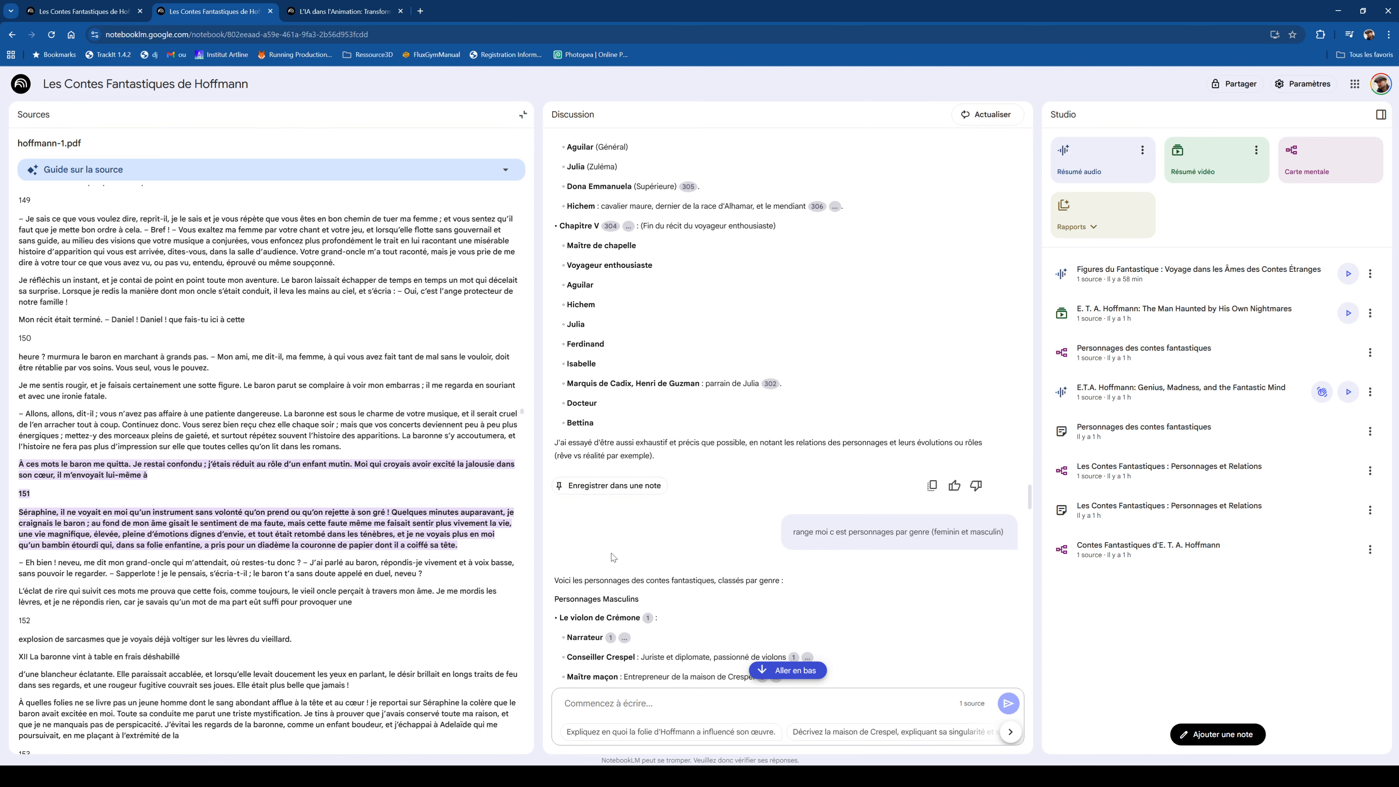
left_click(515, 117)
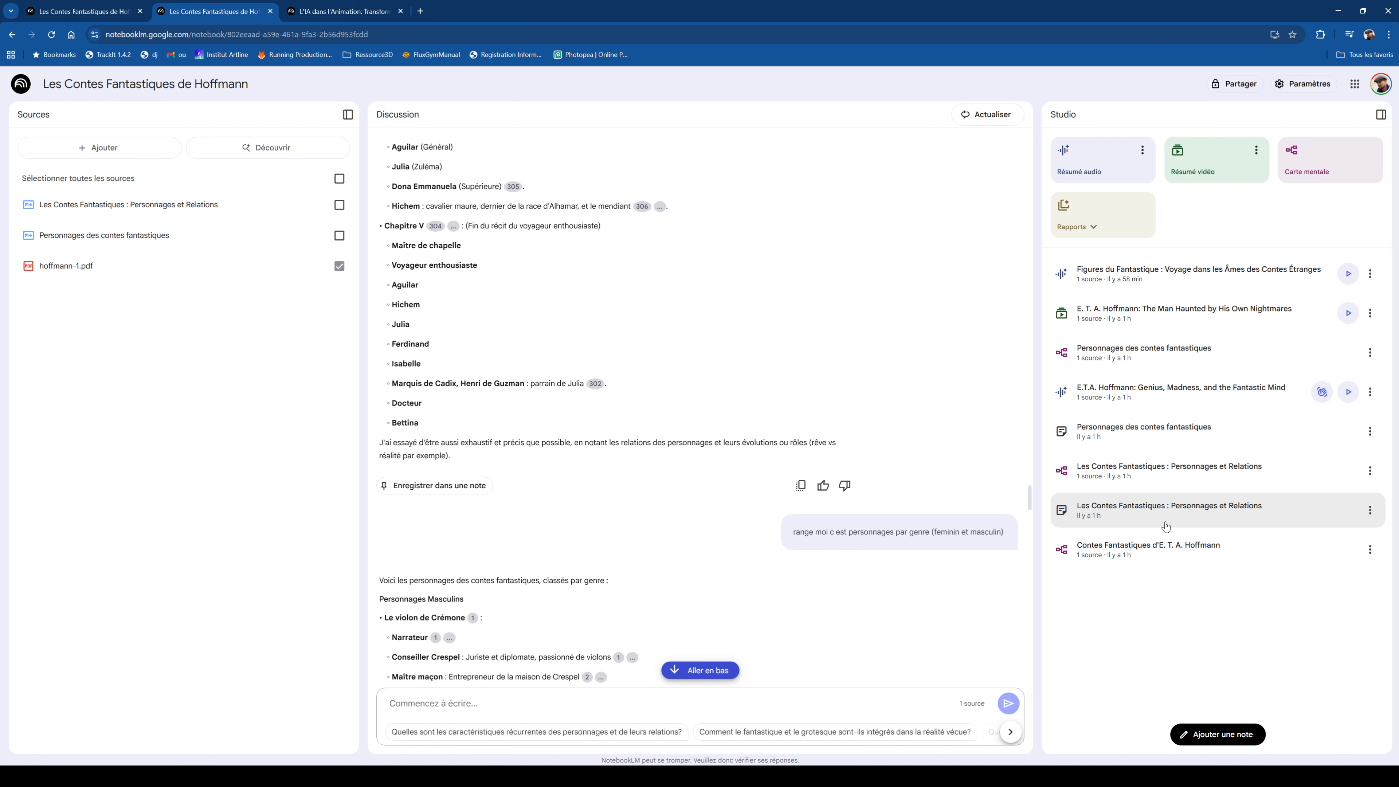
View the saved note "Les Contes Fantastiques : Personnages et Relations", then check the options of its matching source and its source-conversion options.
left_click(1135, 512)
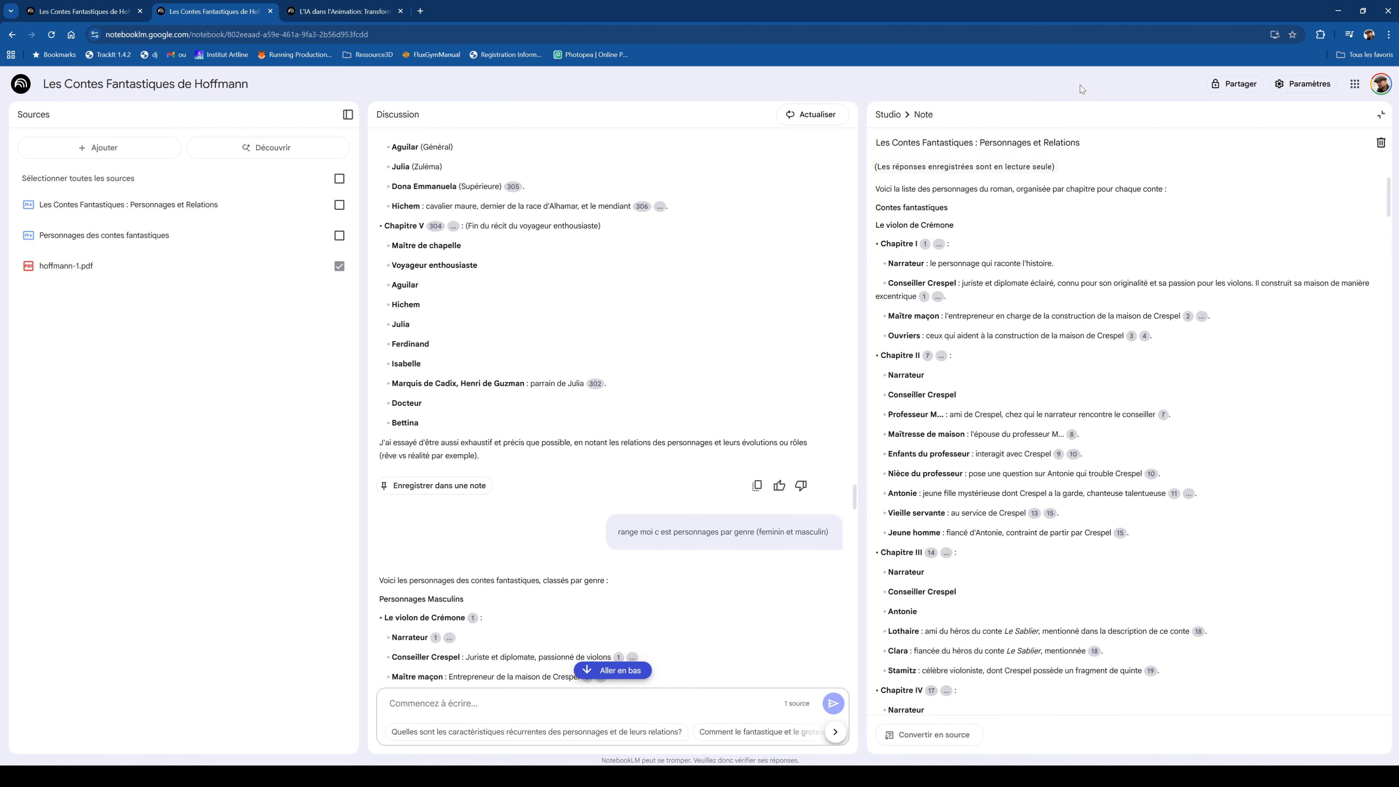
left_click(888, 117)
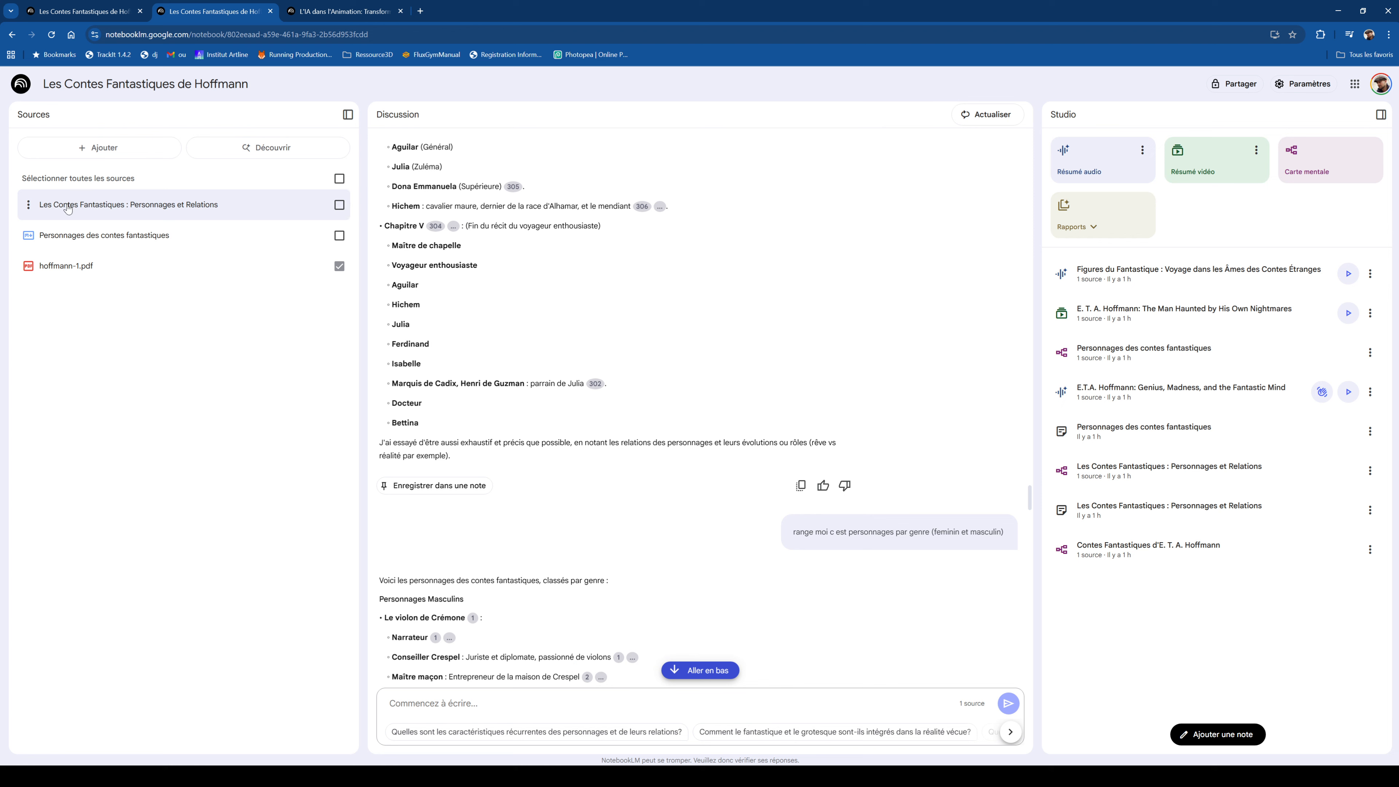
left_click(29, 206)
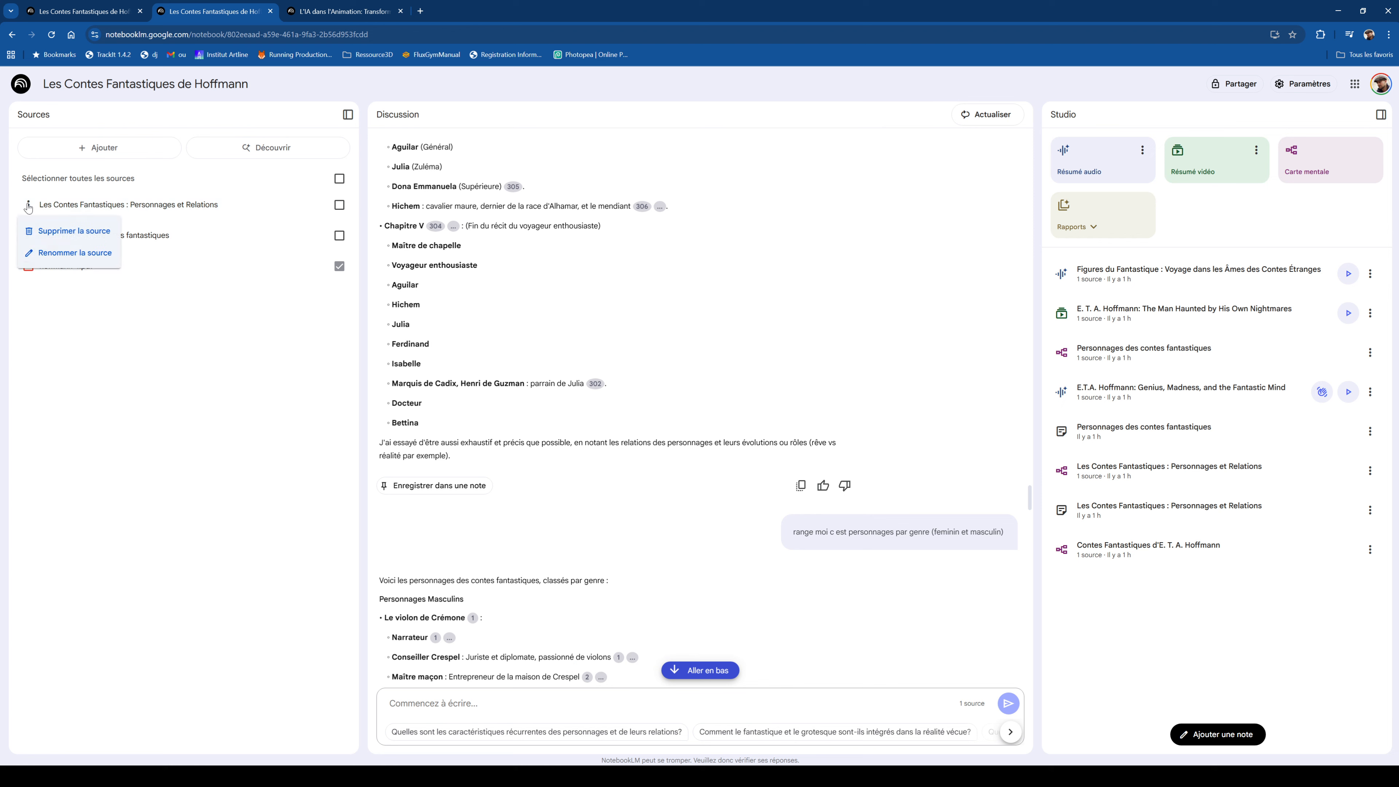
left_click(28, 206)
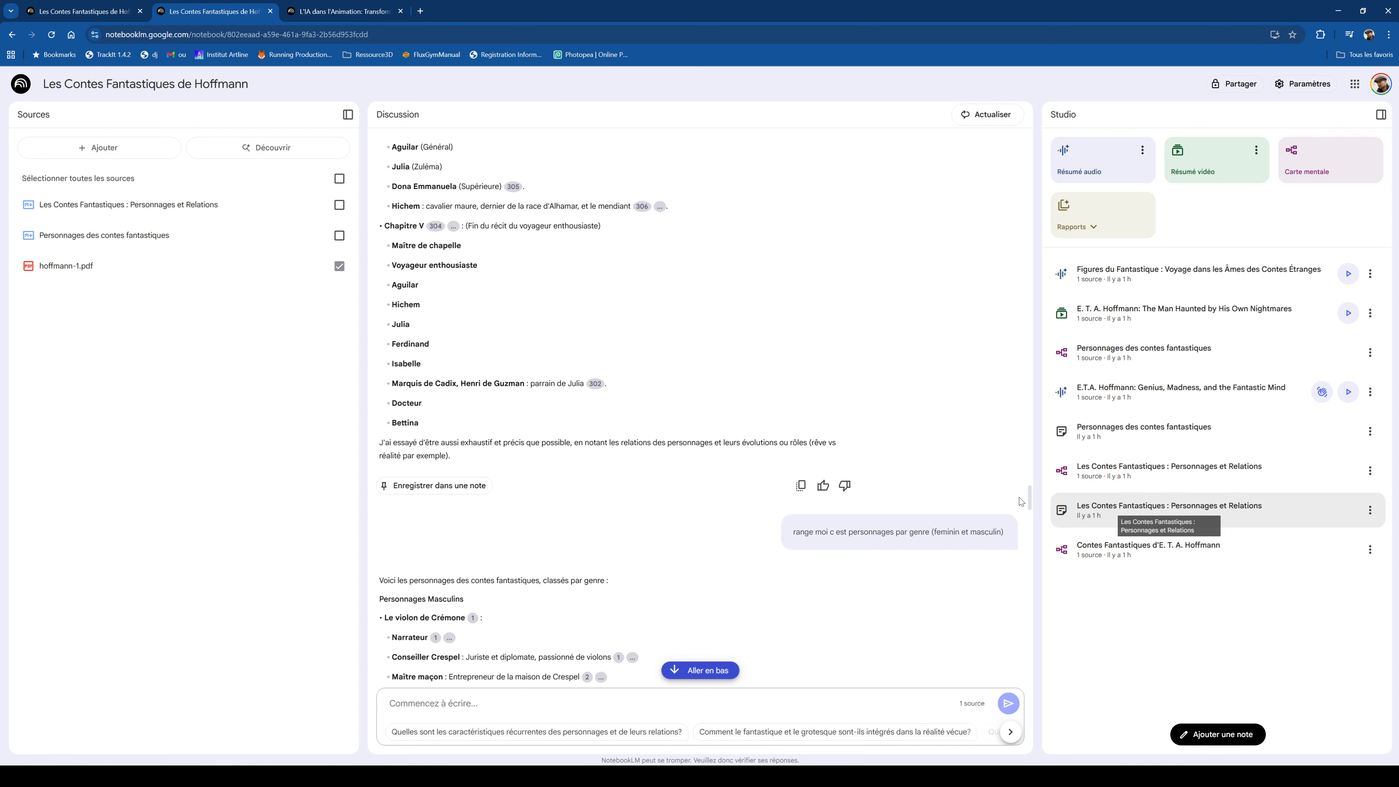
left_click(1370, 510)
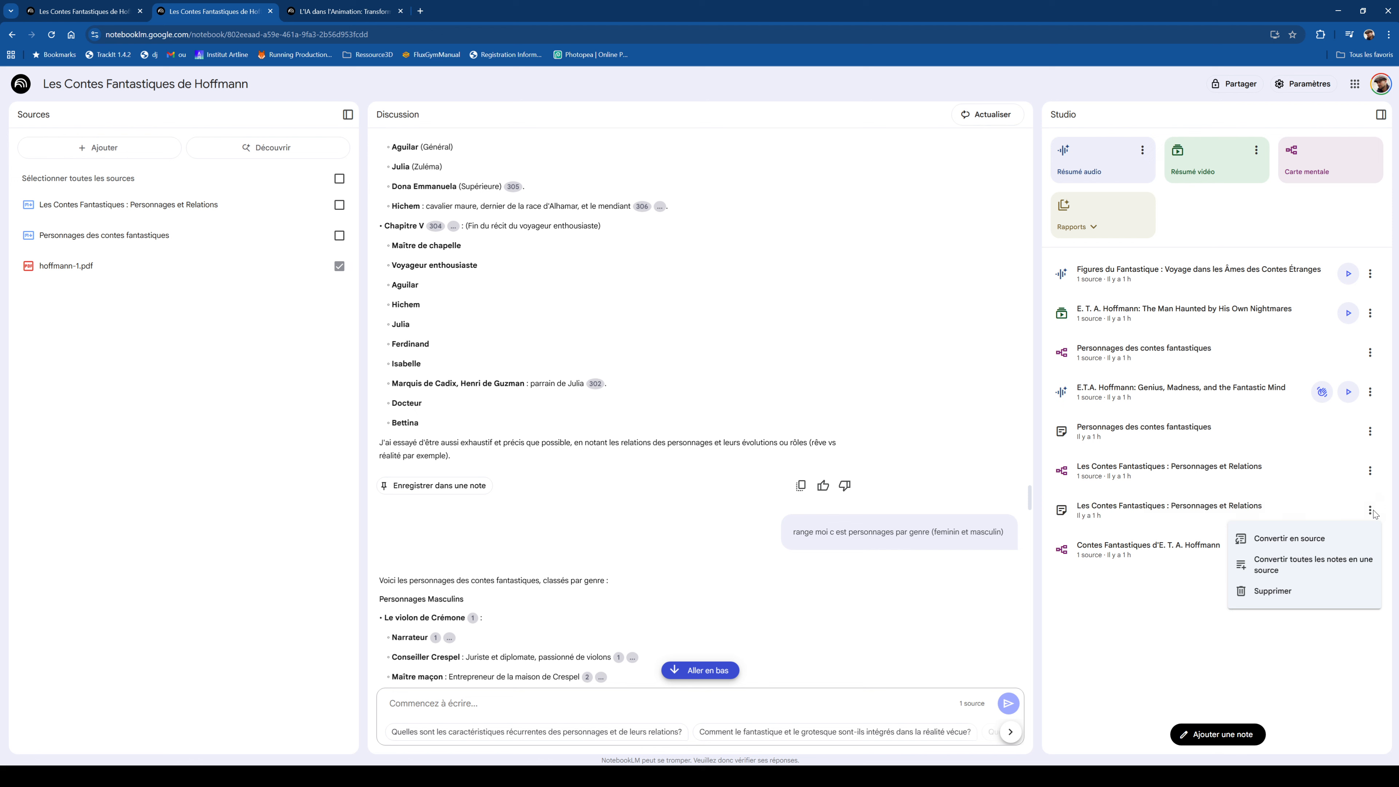
left_click(1326, 544)
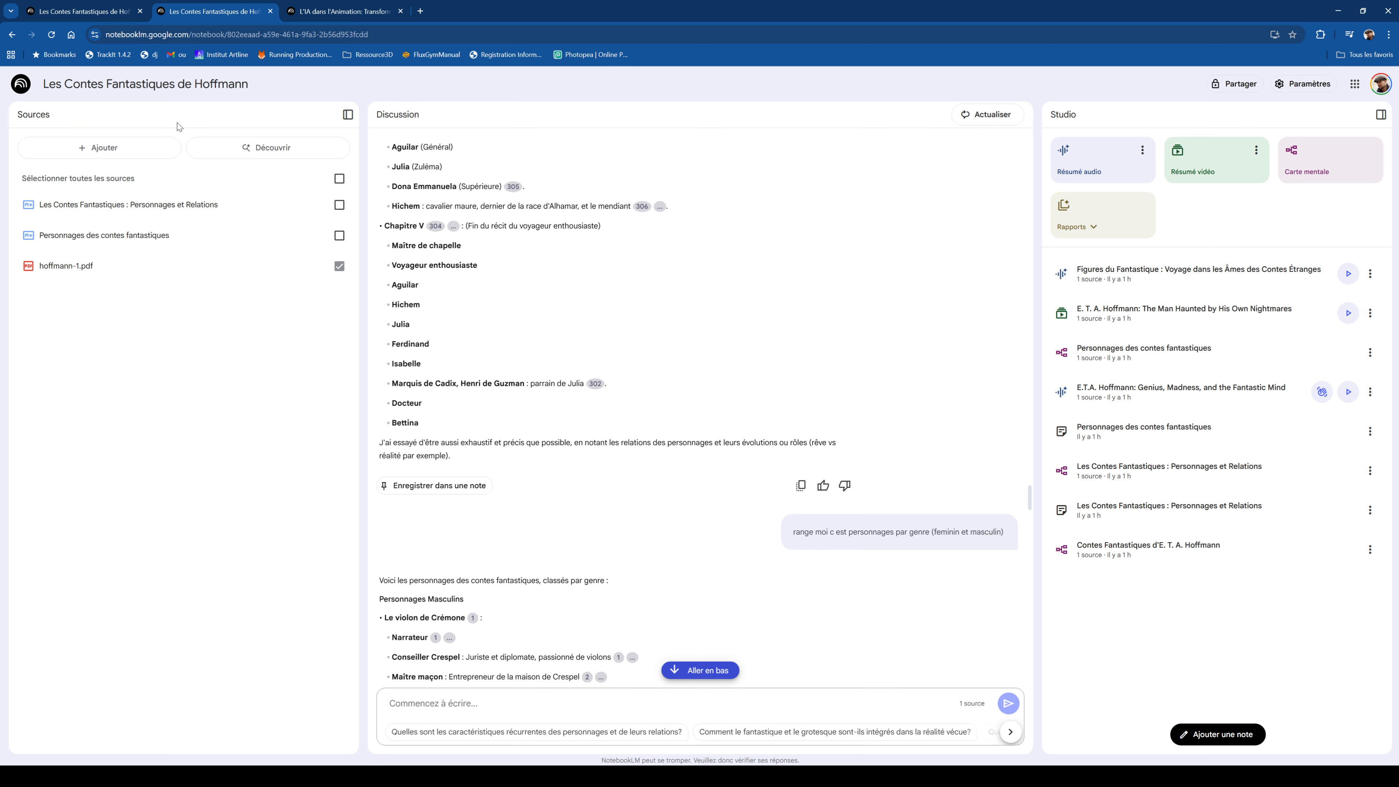
Review the source "Les Contes Fantastiques : Personnages et Relations", close it, and deselect hoffmann-1.pdf so only the reviewed source is used.
left_click(83, 207)
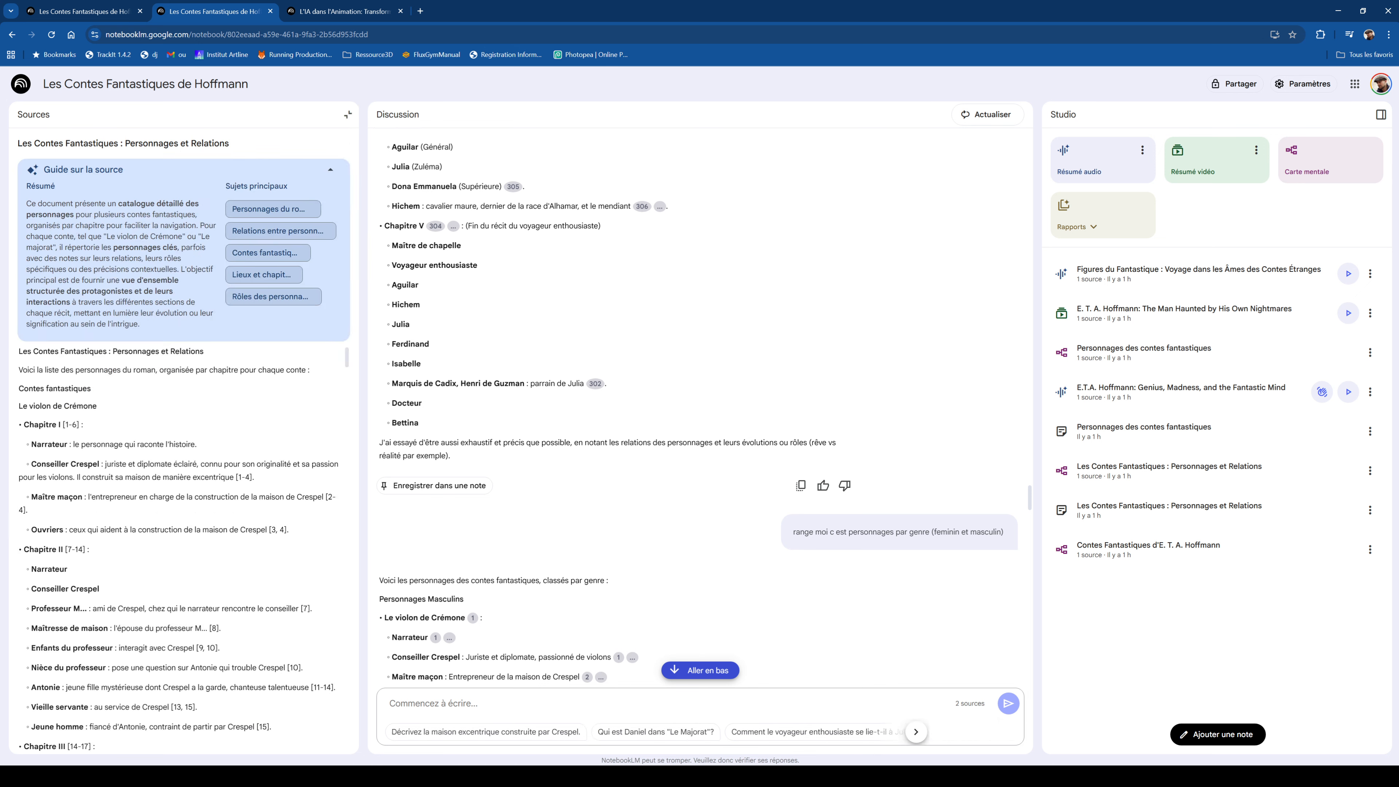
scroll(151, 412, "down", 20)
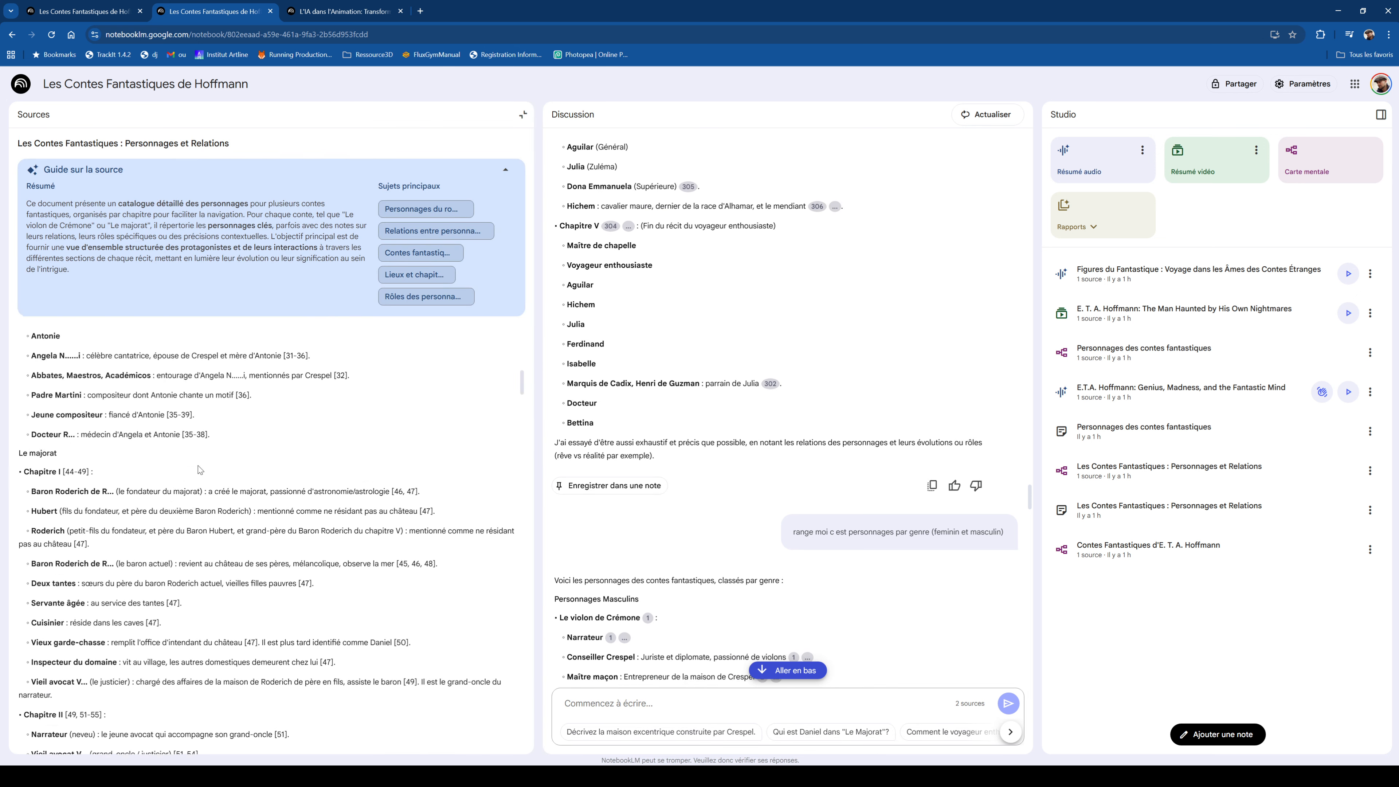
left_click(523, 114)
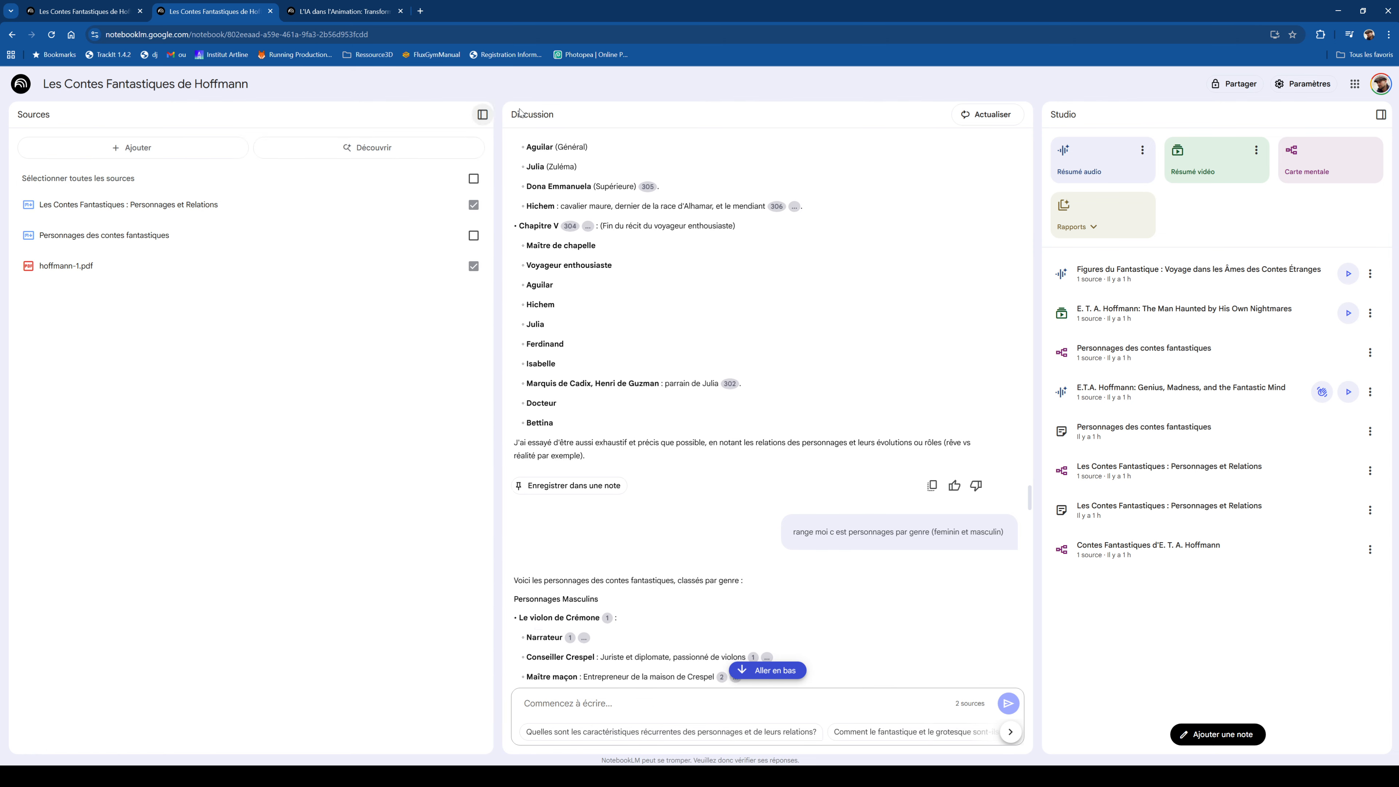
left_click(340, 266)
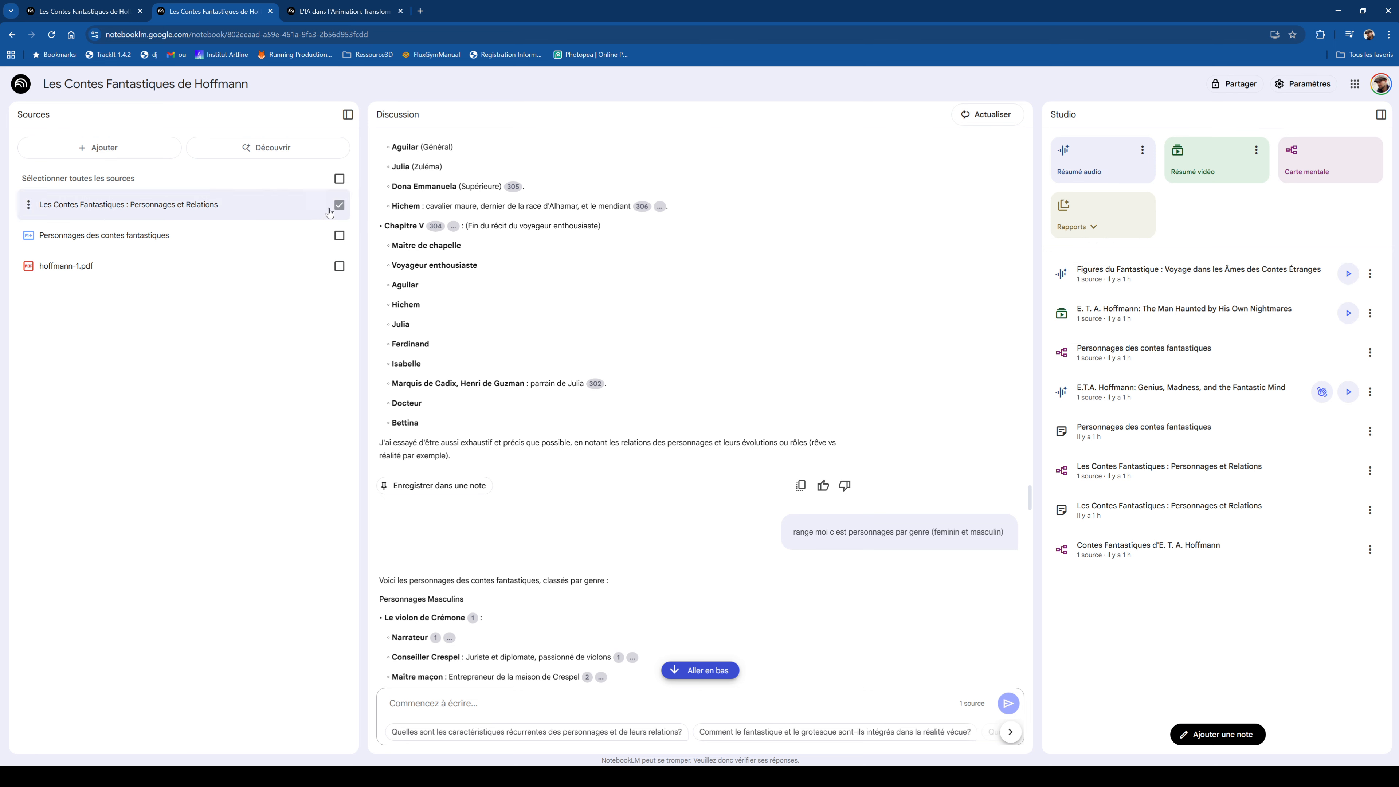
Open the mind map "Personnages des contes fantastiques" and expand its Personnages Masculins and Personnages Féminins branches.
left_click(1190, 356)
scroll(434, 474, "down", 2)
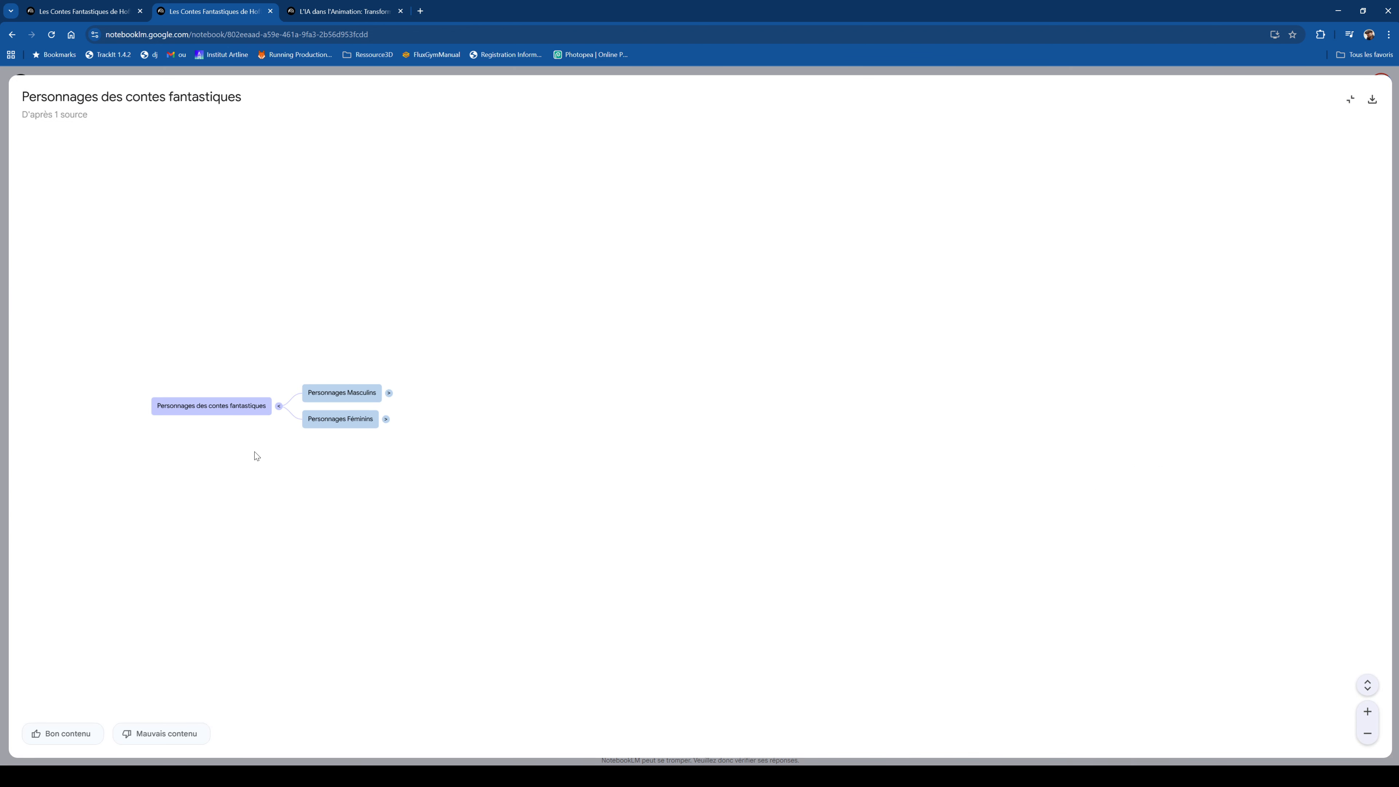
scroll(134, 428, "up", 2)
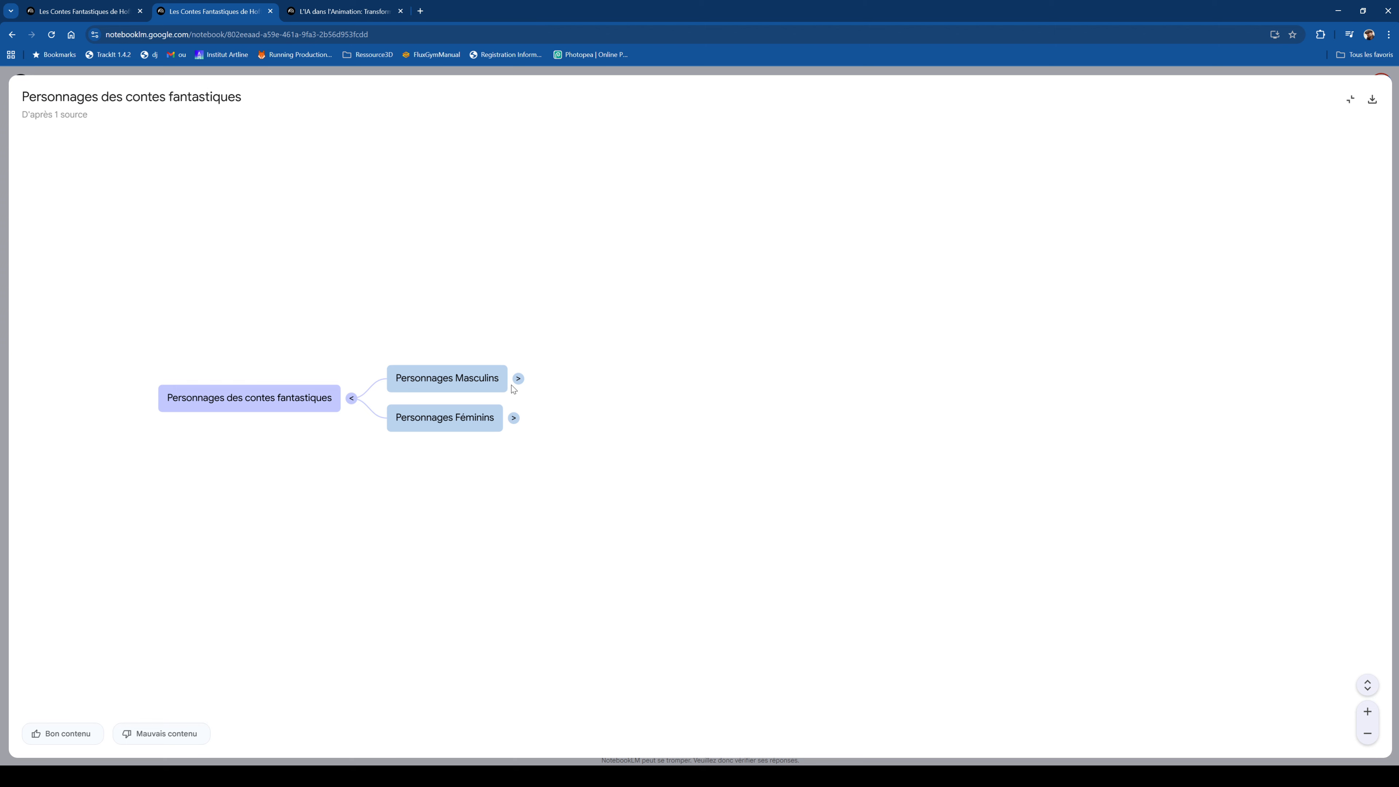
left_click(518, 378)
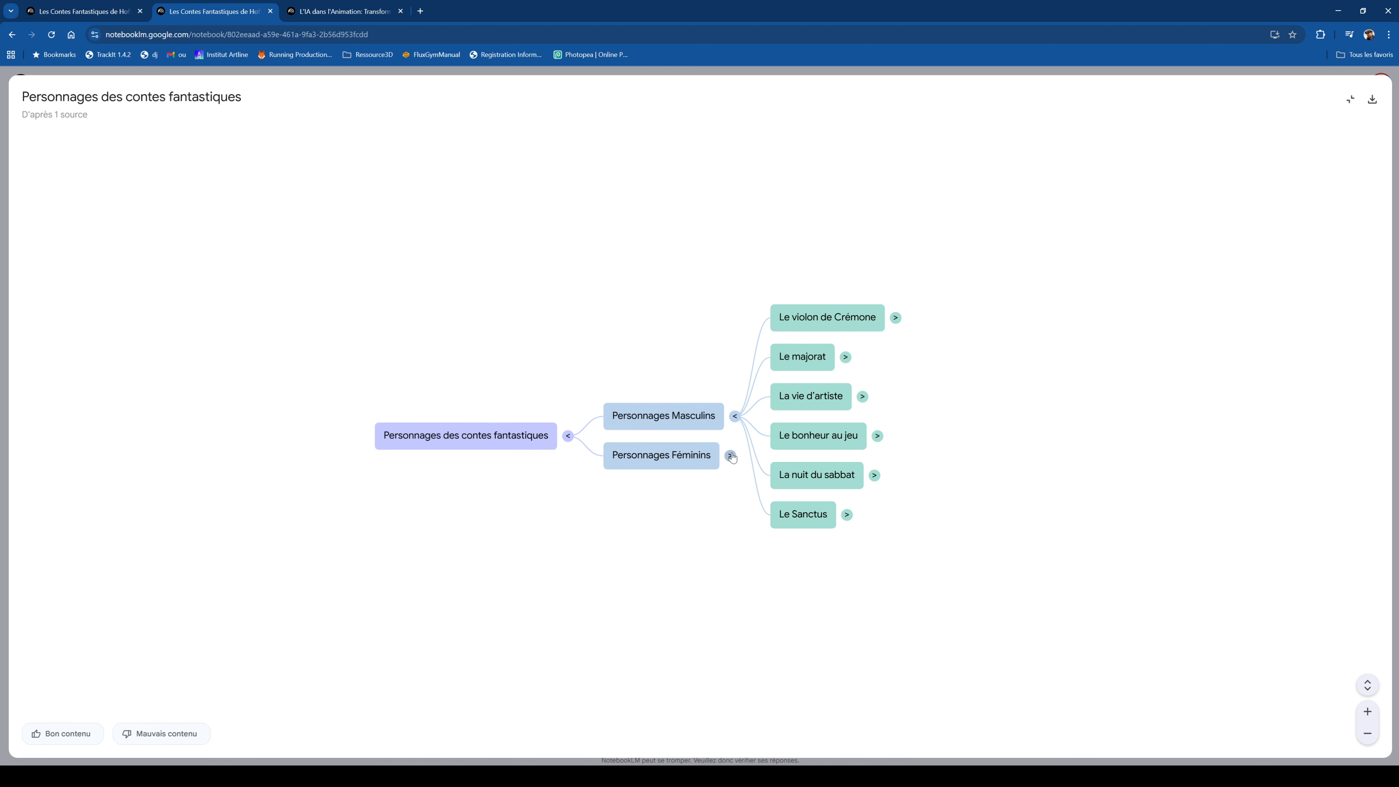
left_click(731, 456)
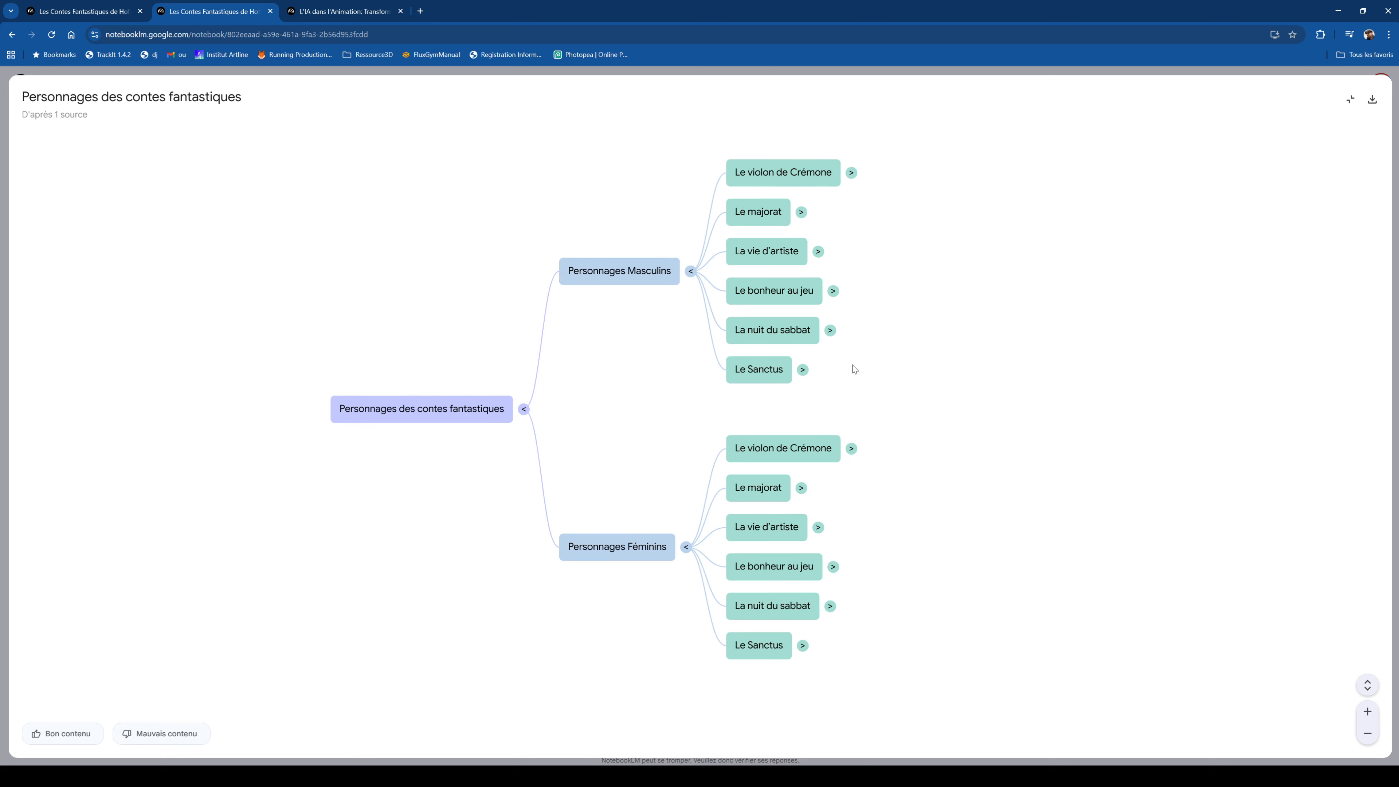
Expand "Le violon de Crémone" and "Le majorat" under Personnages Masculins to view their characters, and close the mind map.
left_click(852, 173)
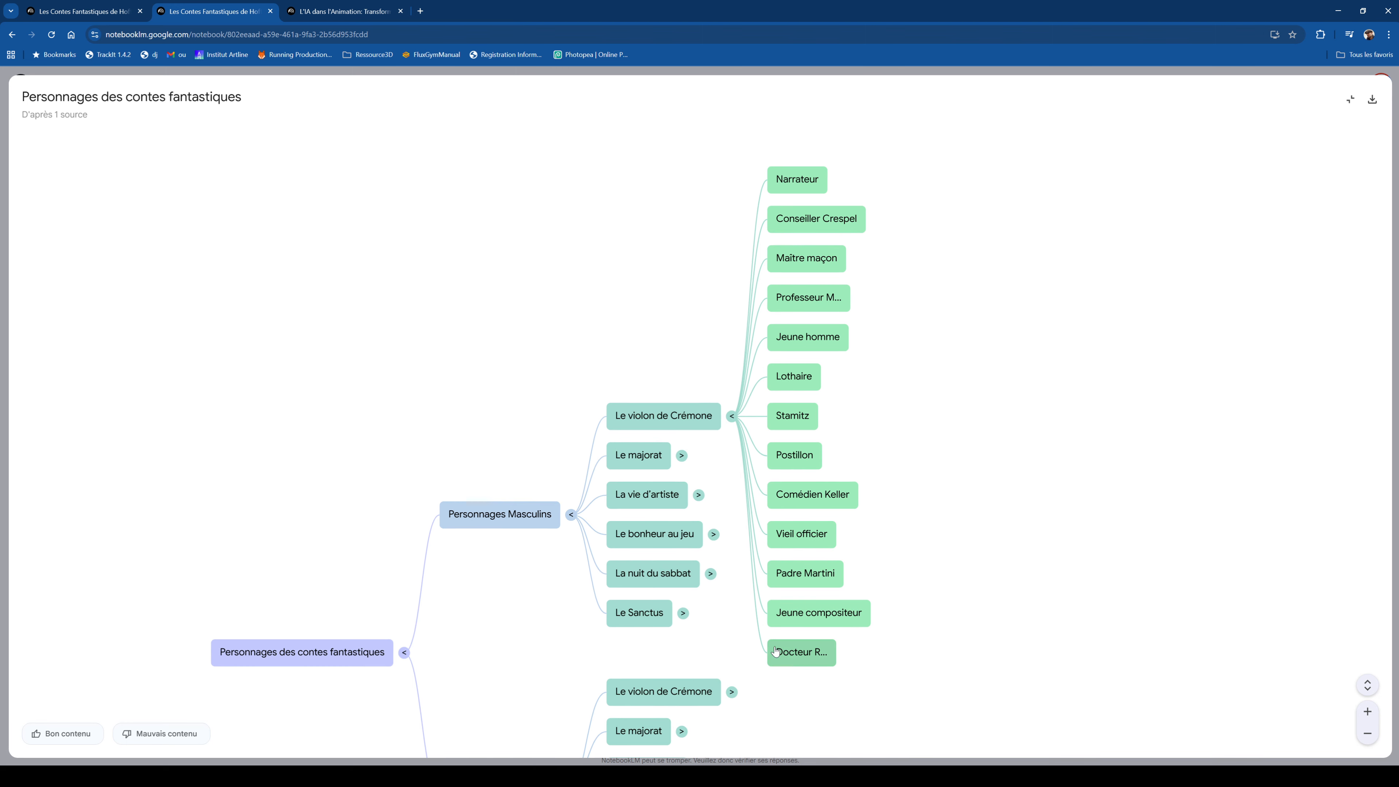
left_click(682, 455)
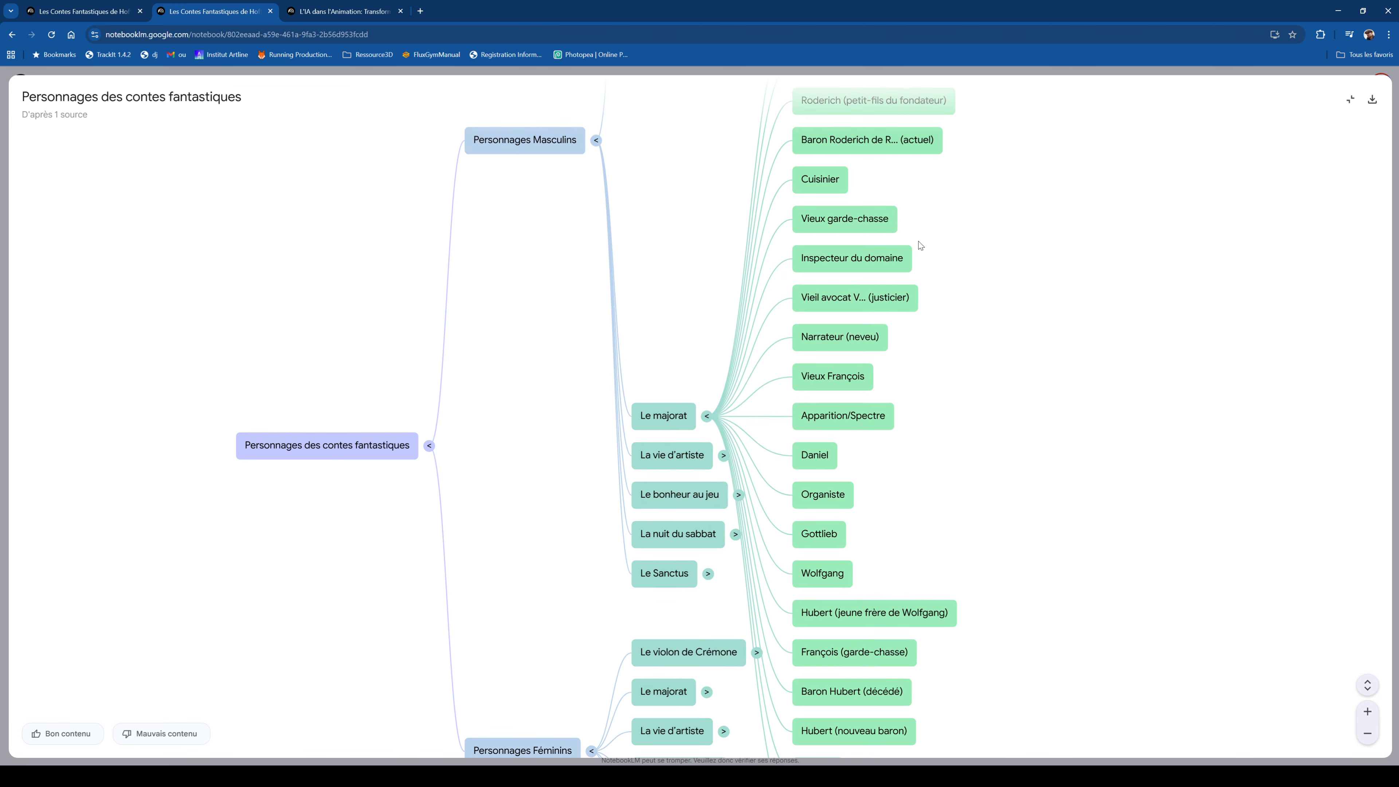
left_click(1351, 98)
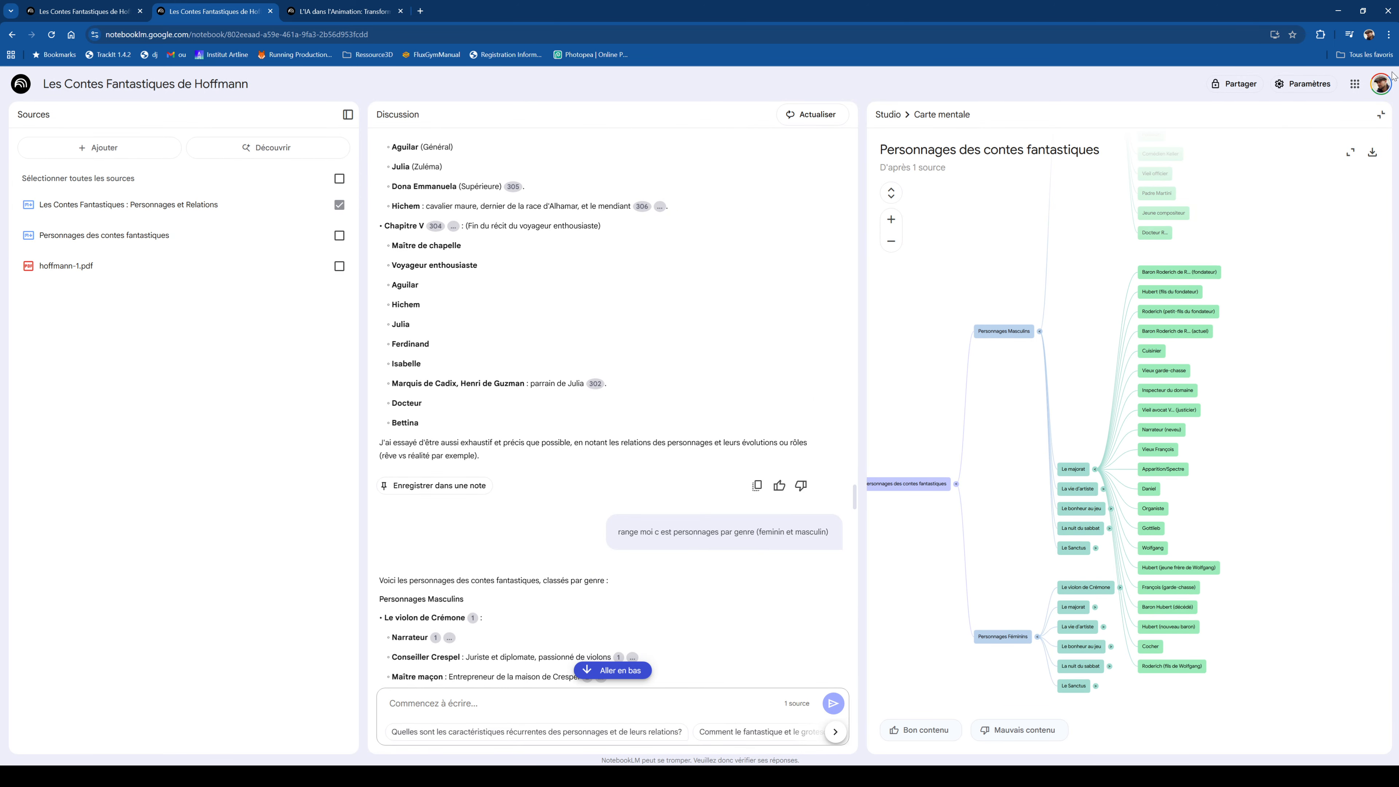
left_click(1381, 115)
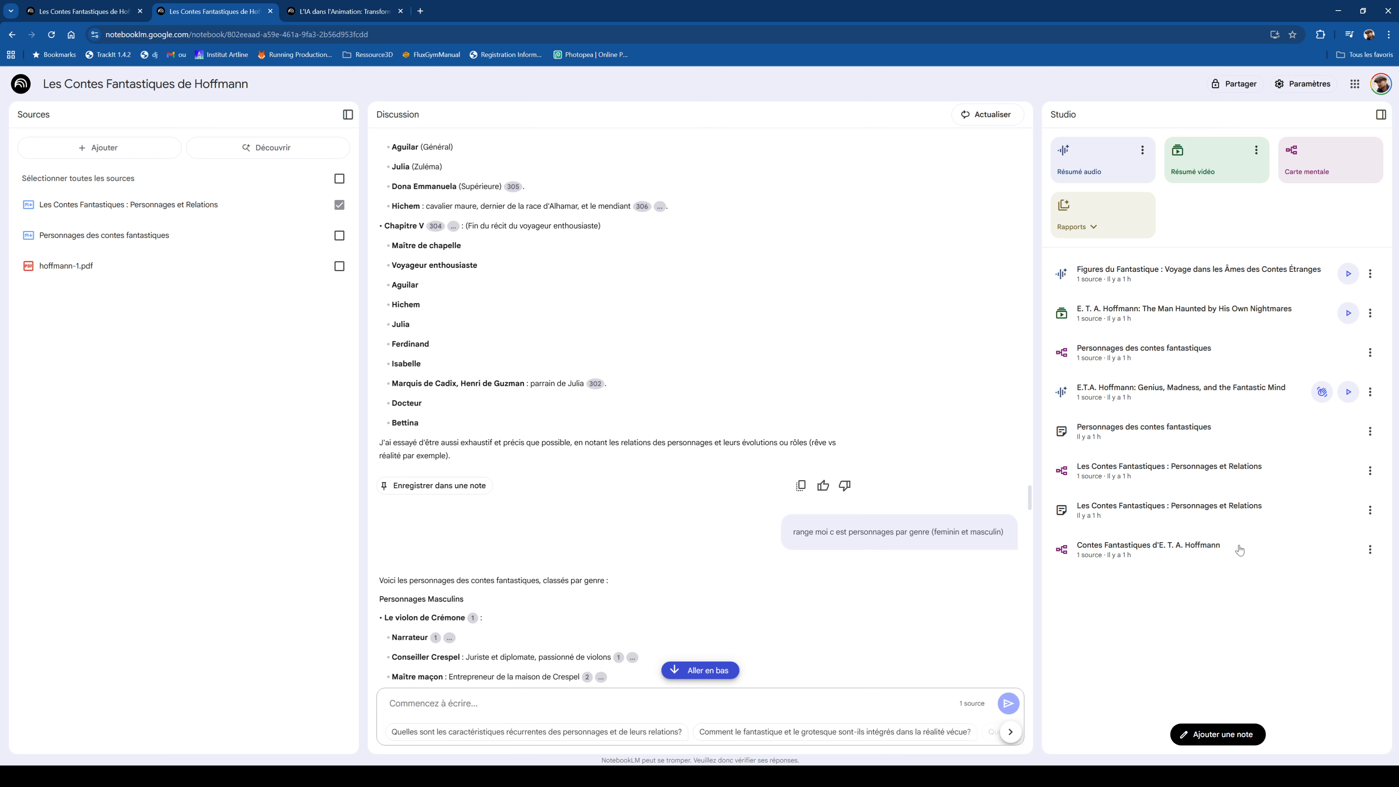
Find the chat answer about where a Spanish general is encountered and save it as a note.
scroll(582, 515, "down", 4)
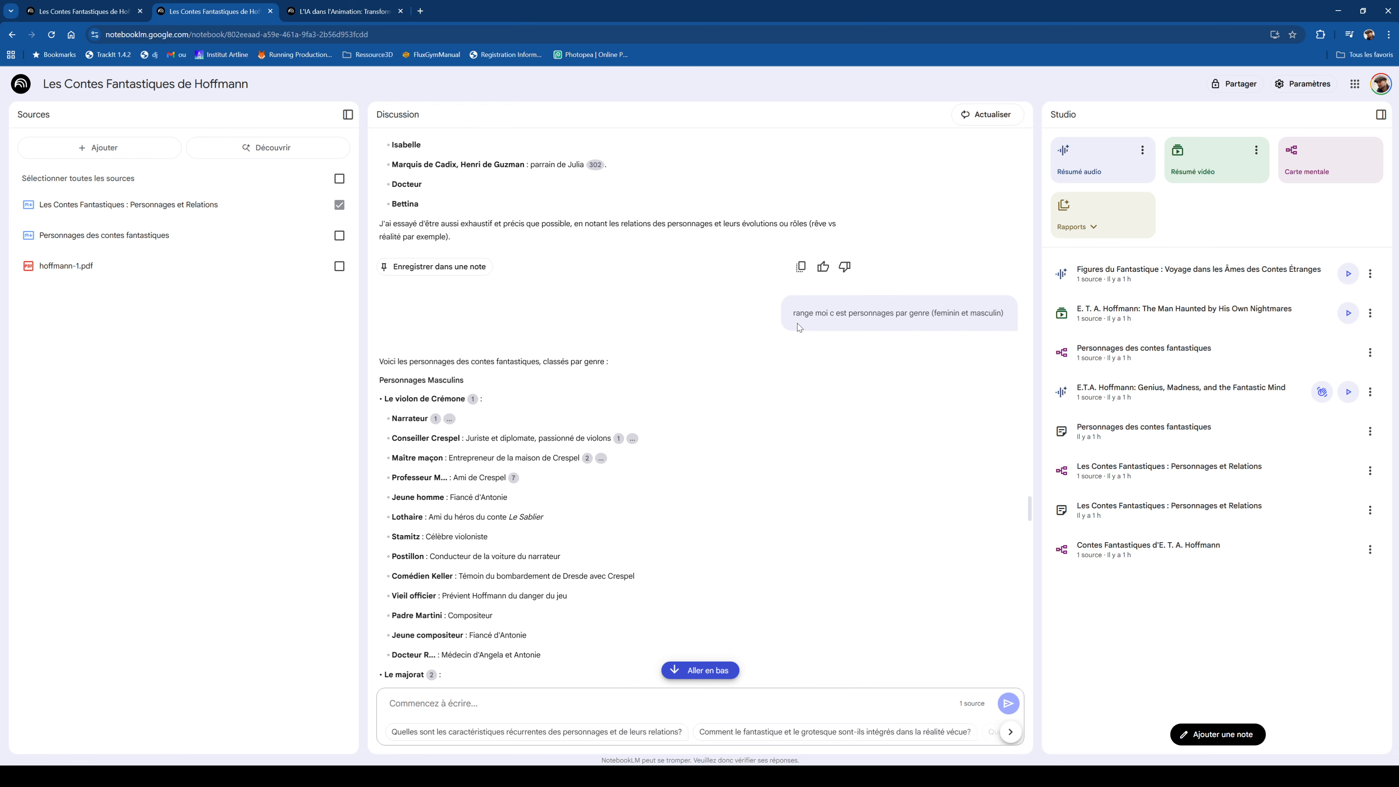
scroll(818, 359, "down", 15)
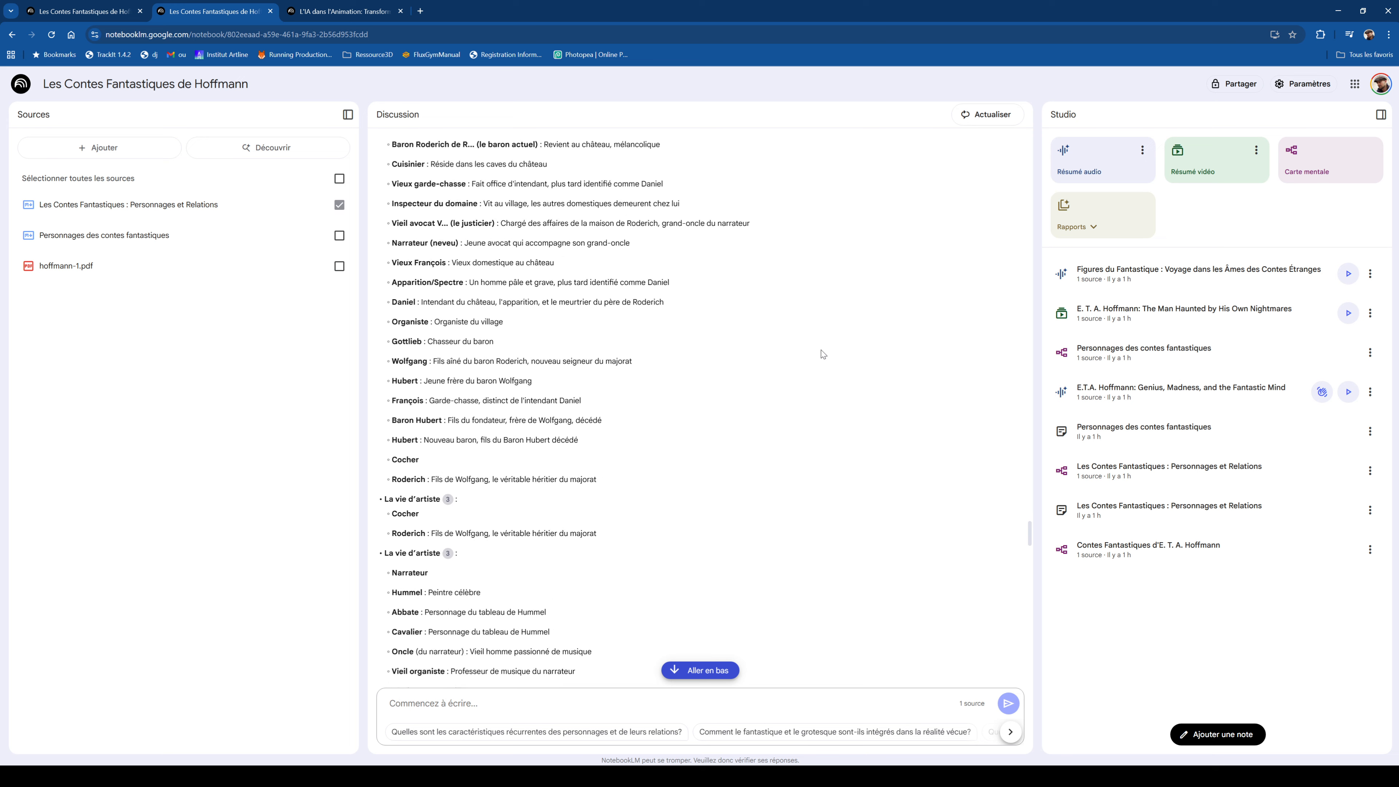
scroll(629, 307, "down", 10)
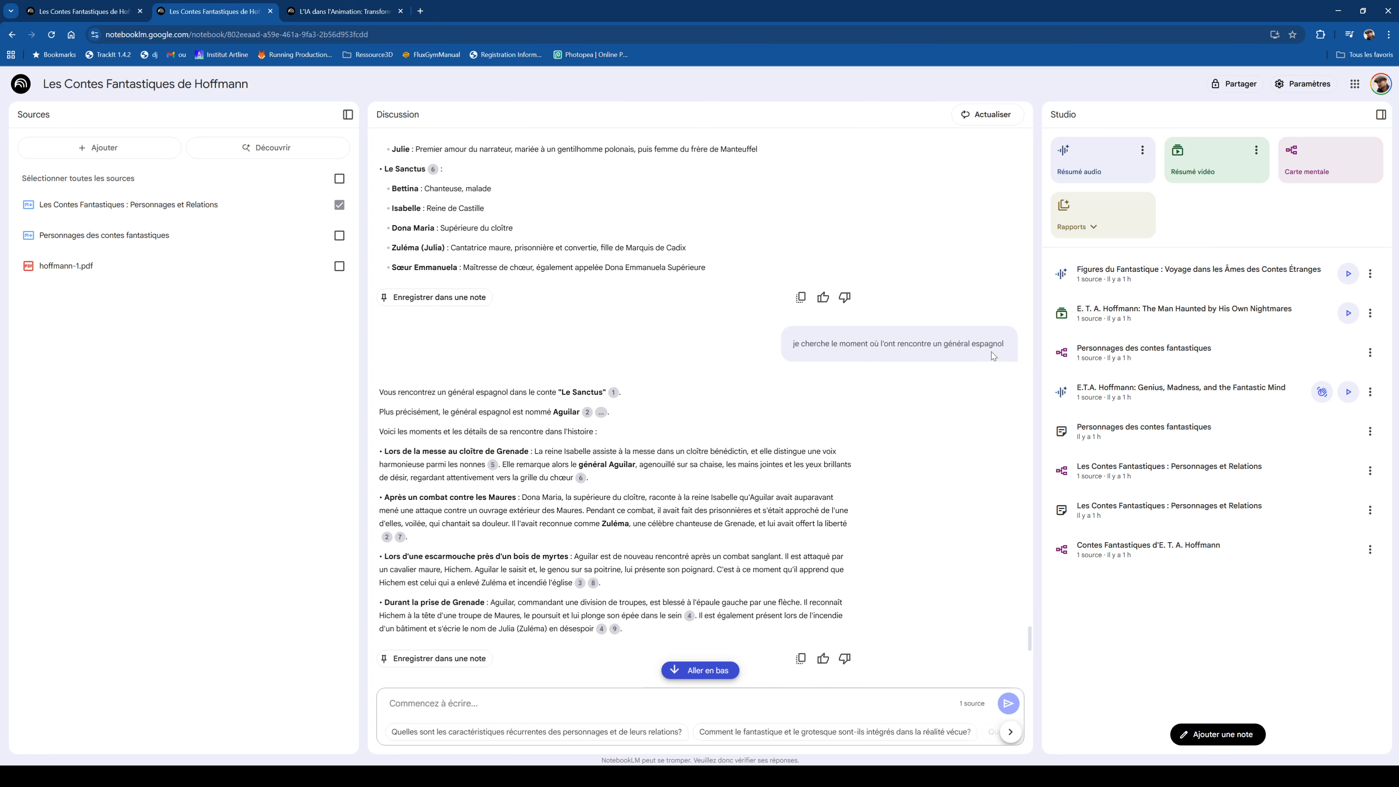
scroll(781, 399, "down", 3)
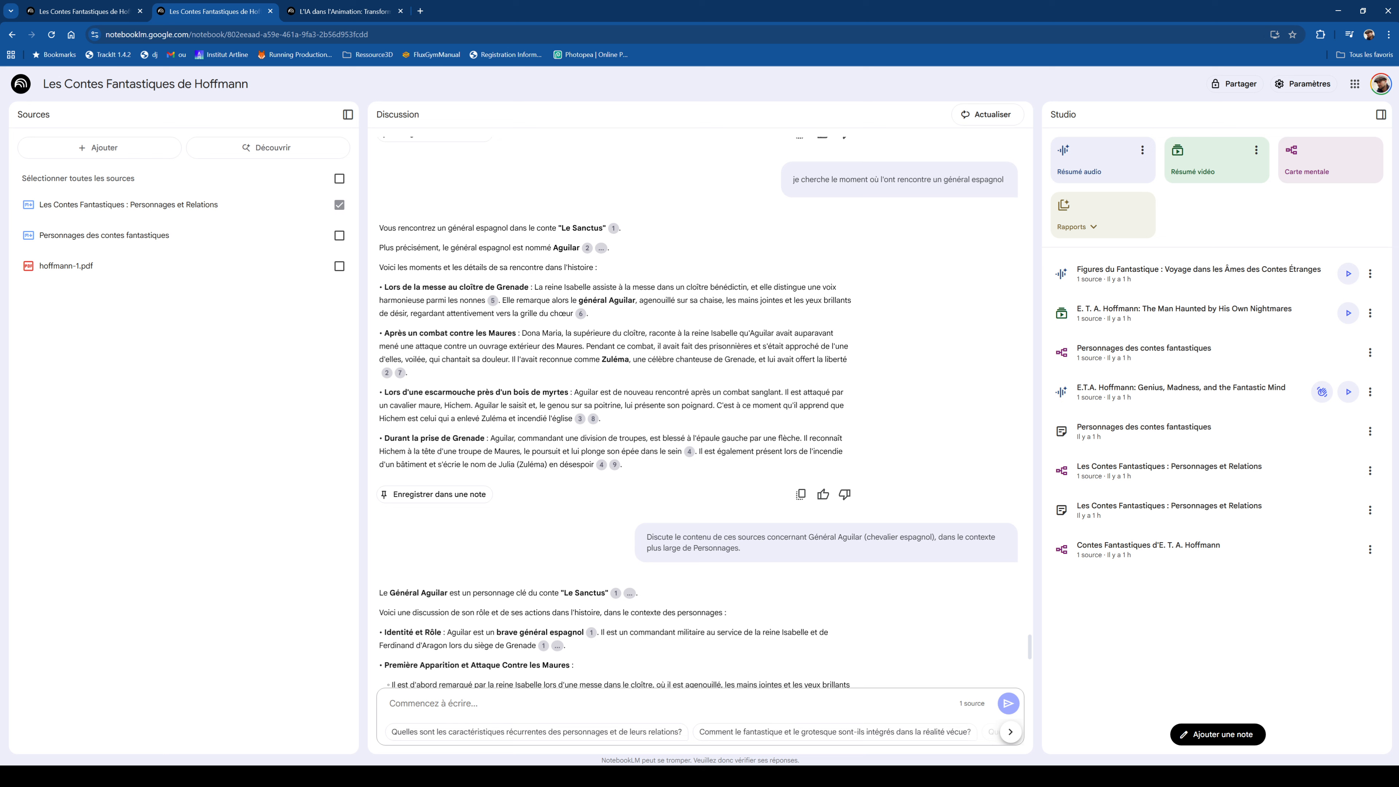
left_click(419, 495)
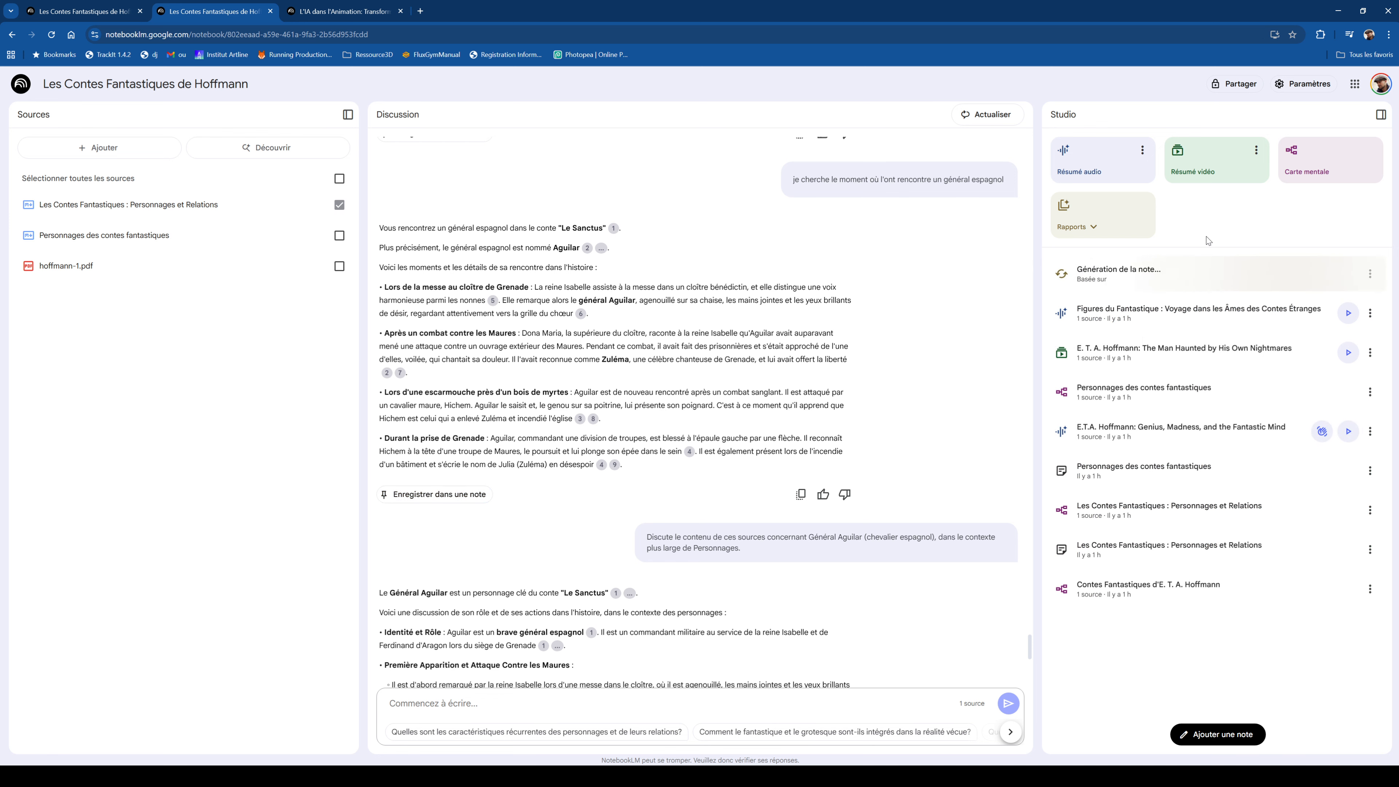
Deselect the source "Les Contes Fantastiques : Personnages et Relations" and convert the note "Le Général Aguilar dans "Le Sanctus"" into a source.
left_click(340, 206)
left_click(1370, 273)
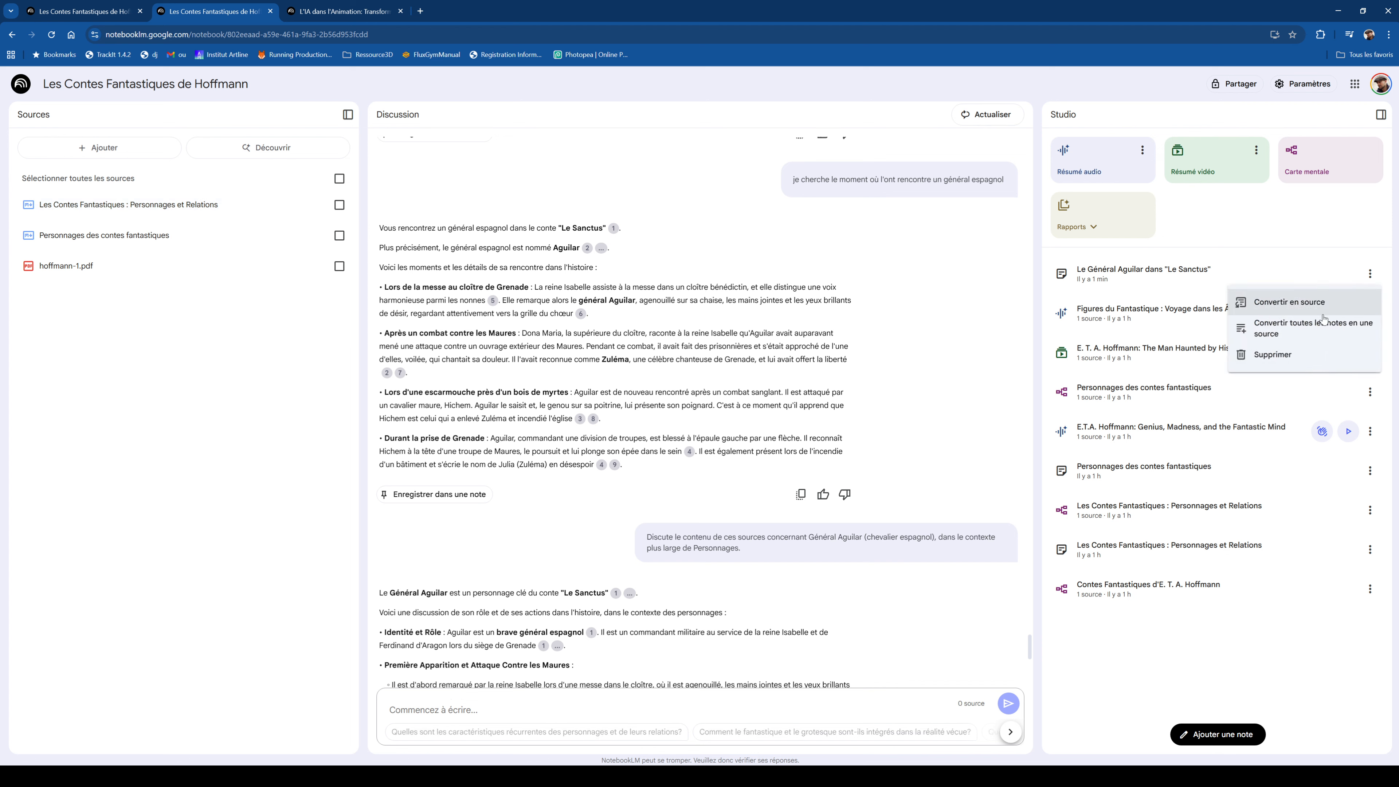
left_click(1326, 312)
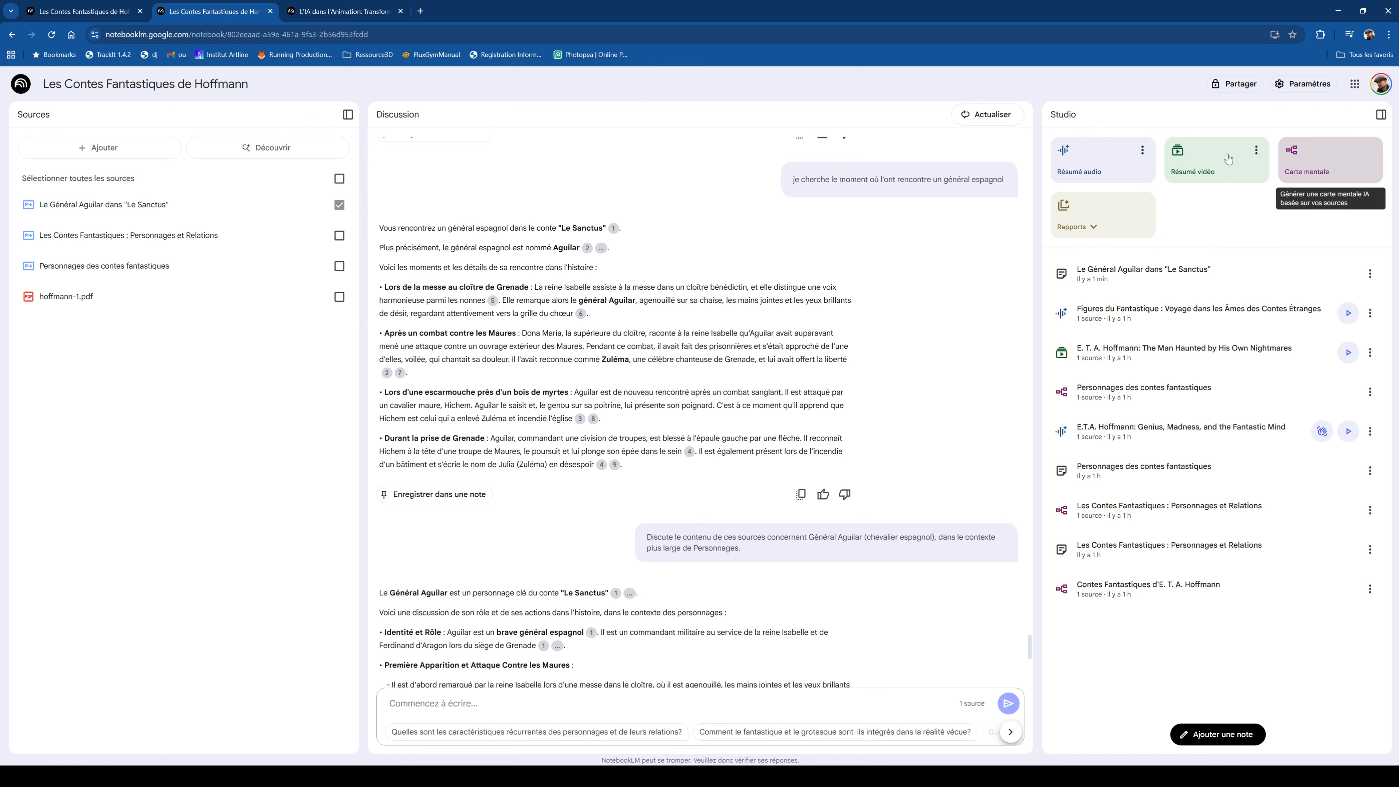
Generate a mind map from the source on Général Aguilar, open it, and expand the branches Identité and Rencontres dans l'histoire.
left_click(1351, 165)
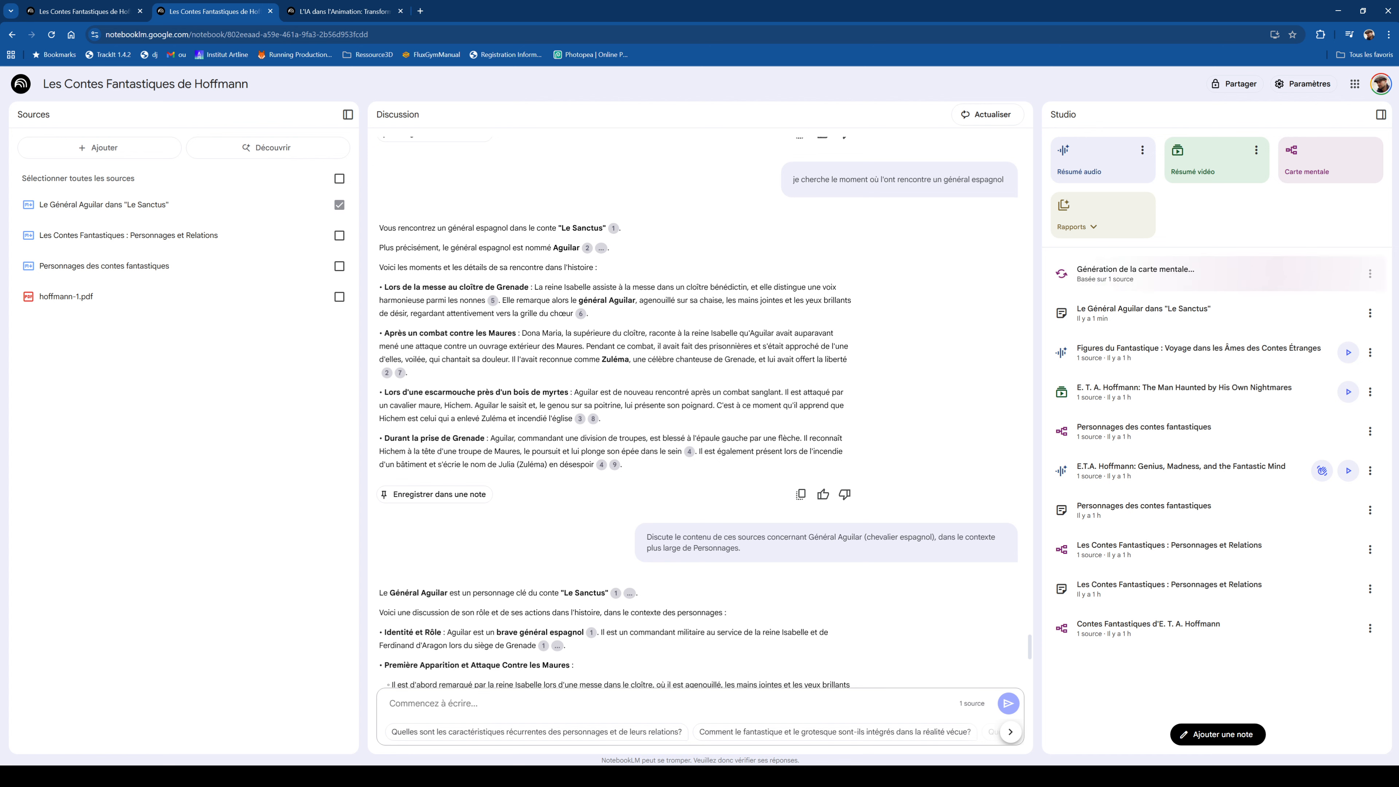
left_click(1193, 280)
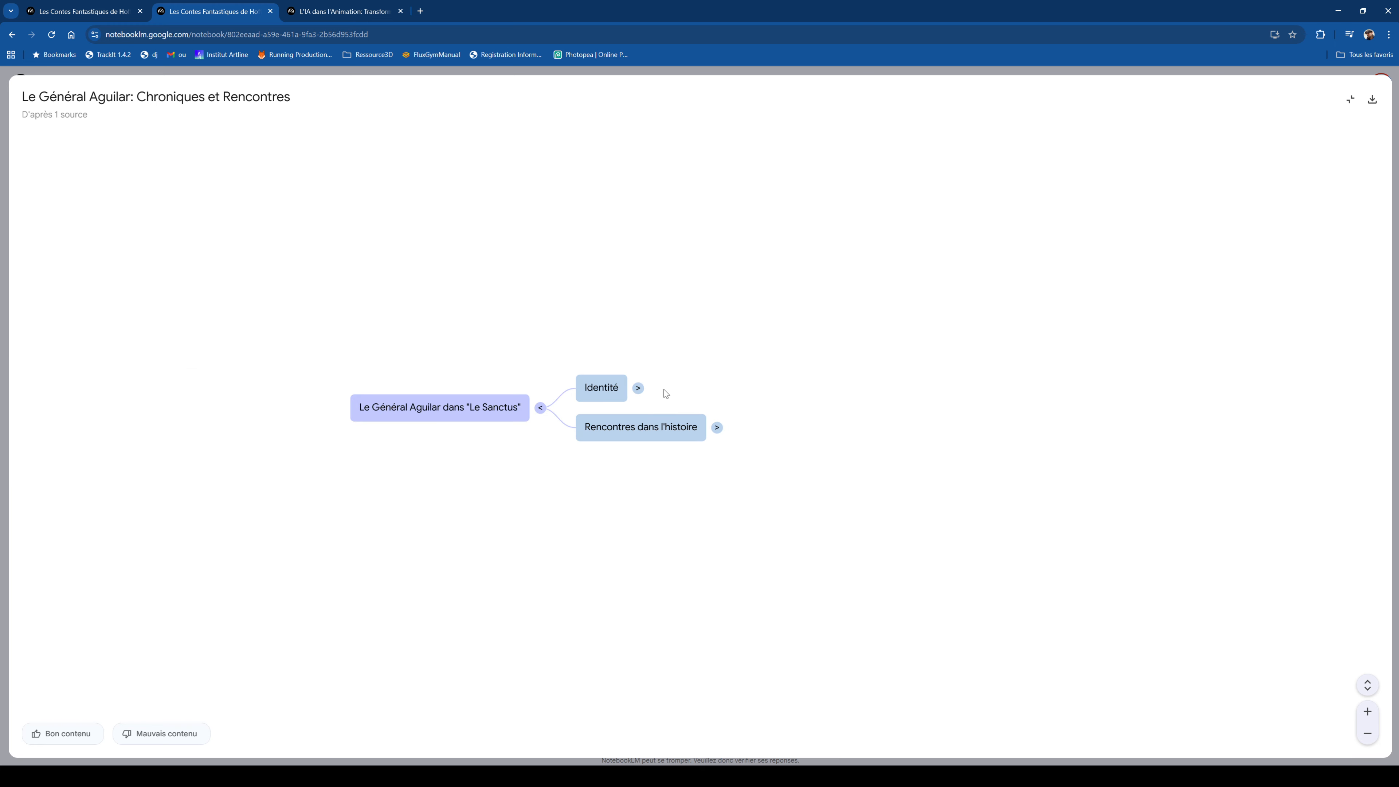
left_click(638, 388)
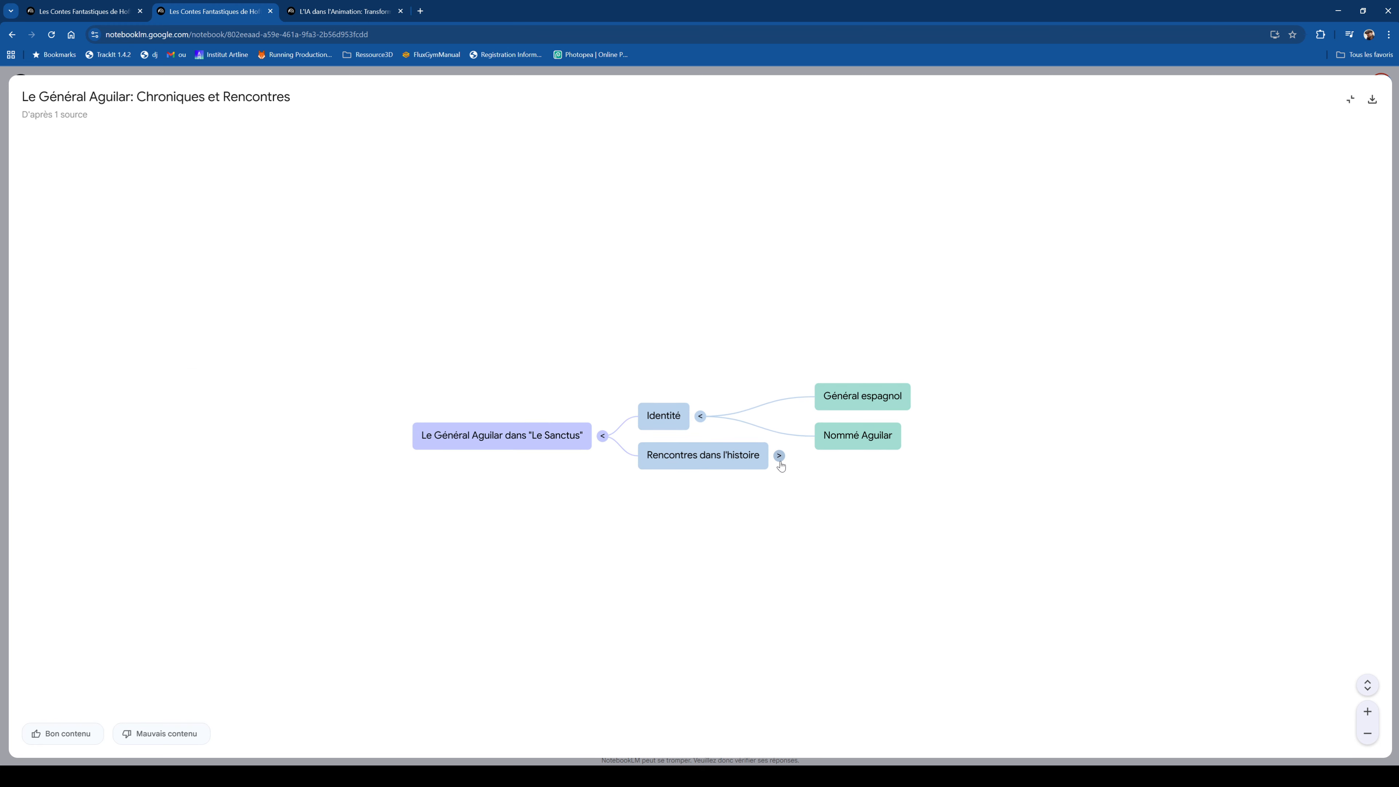
left_click(779, 461)
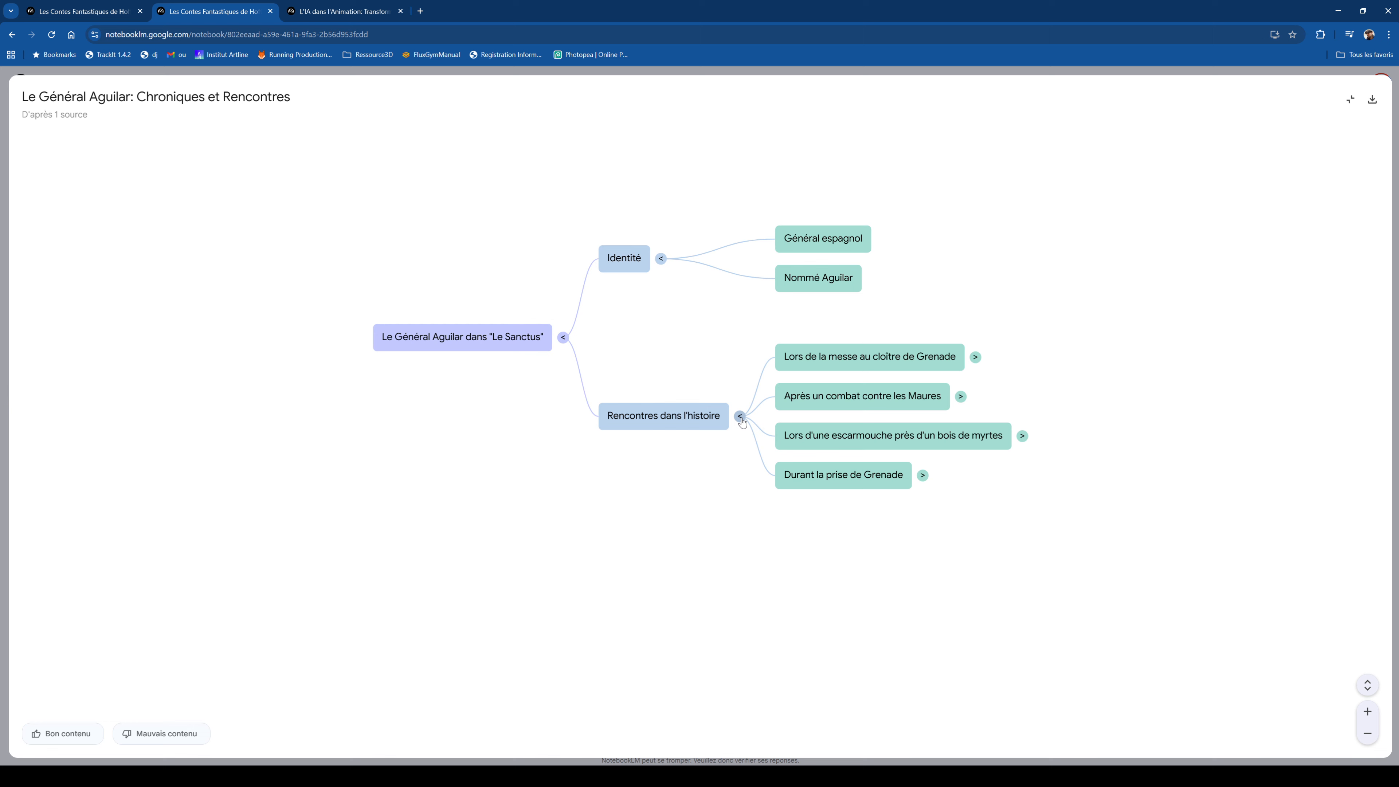
Expand the Grenade cloister mass and Maures combat branches, have the chat discuss "Attaque d'Aguilar", and close the mind map.
left_click(976, 357)
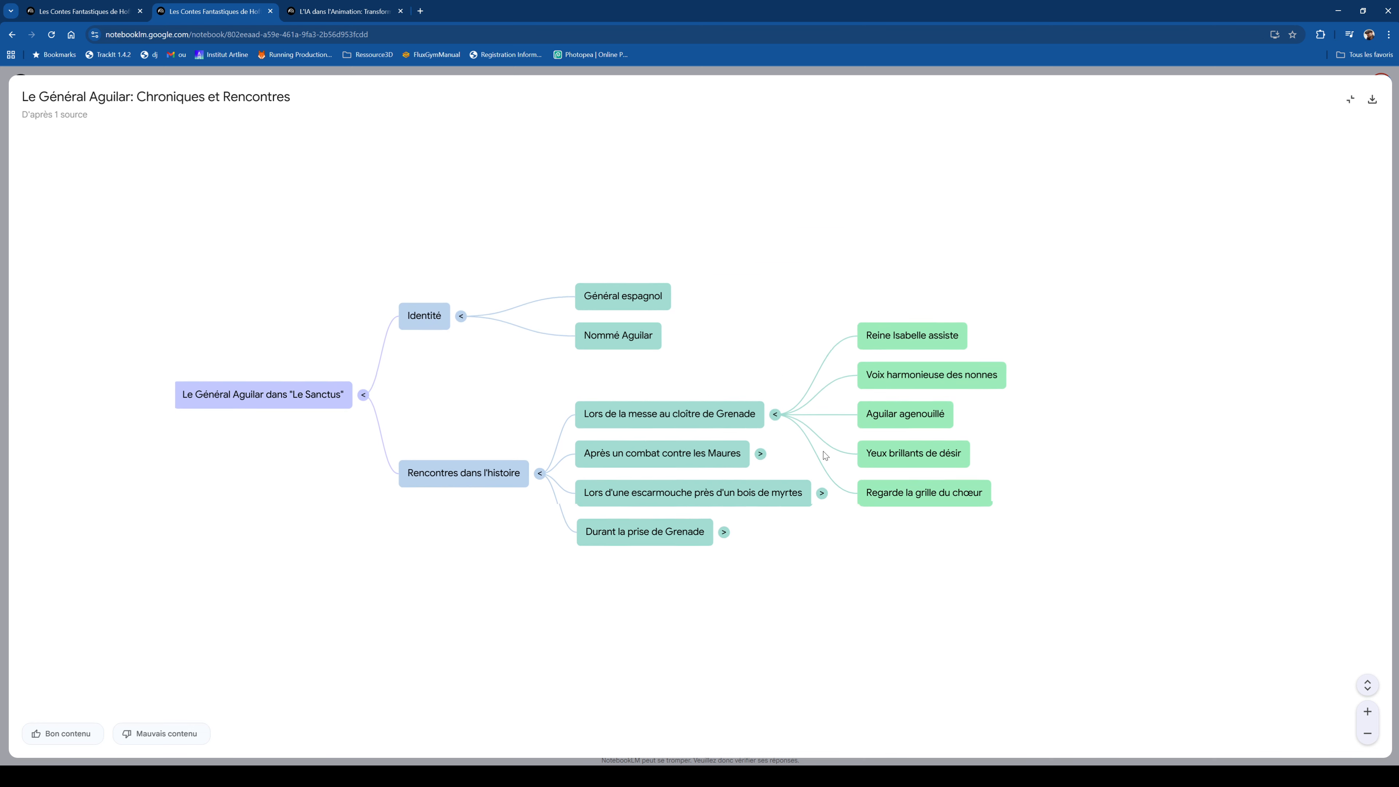
left_click(760, 454)
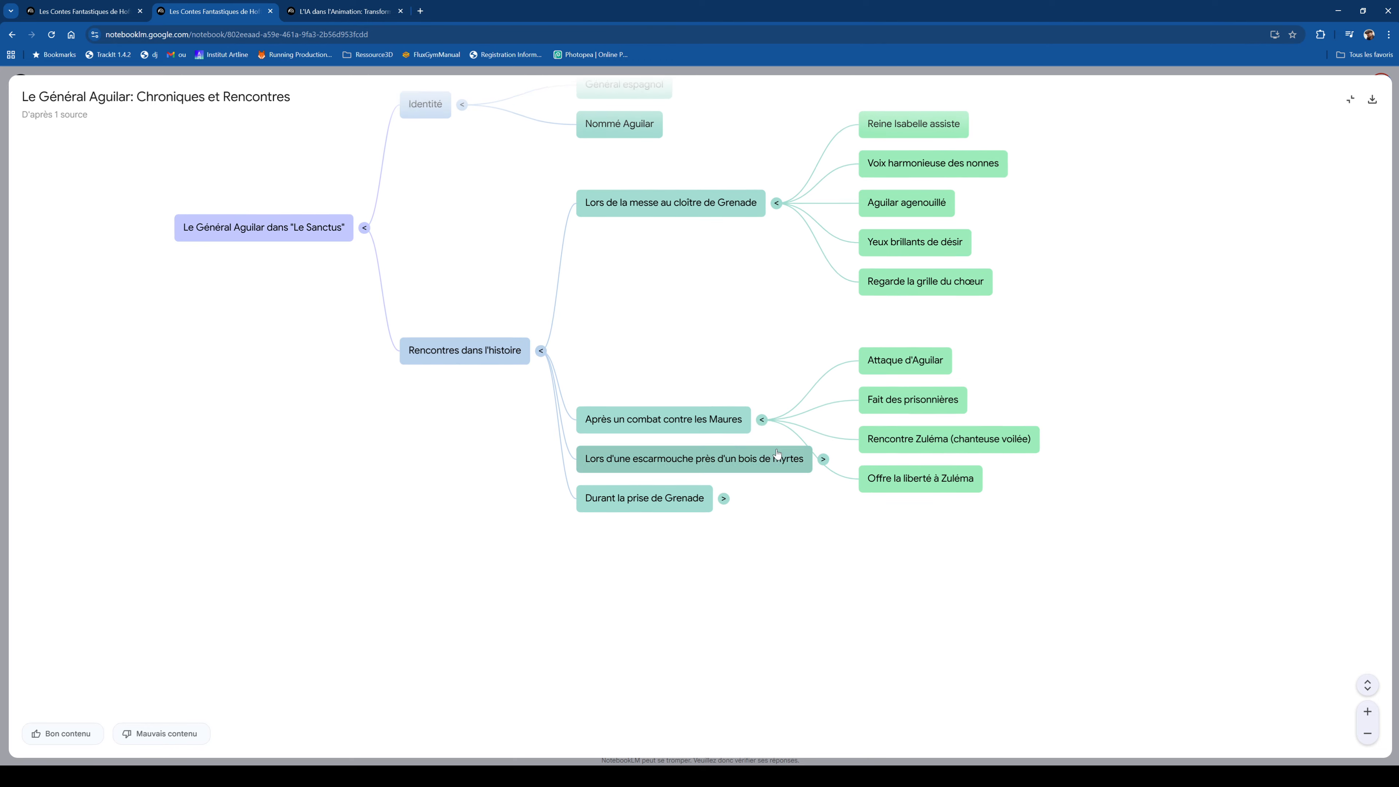
left_click(890, 359)
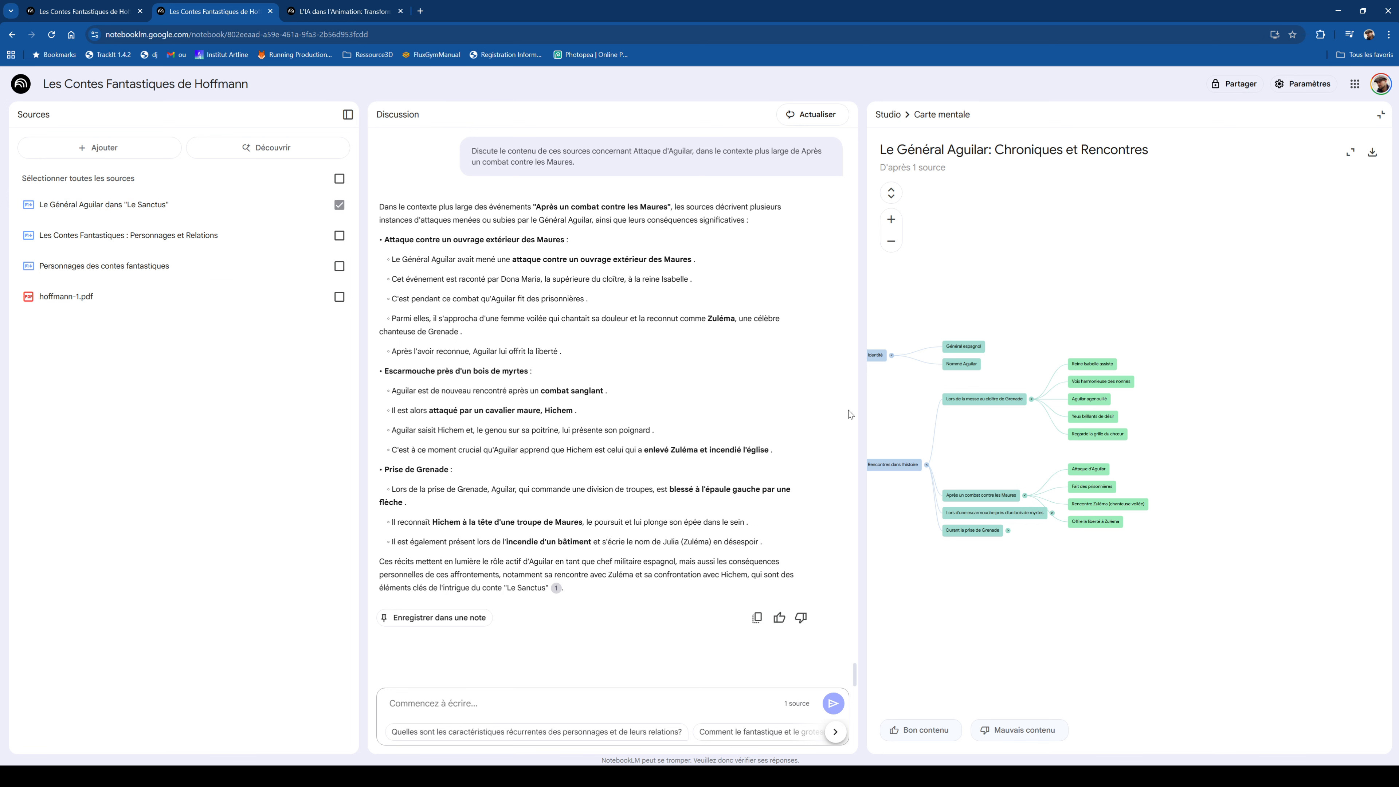
left_click(1383, 117)
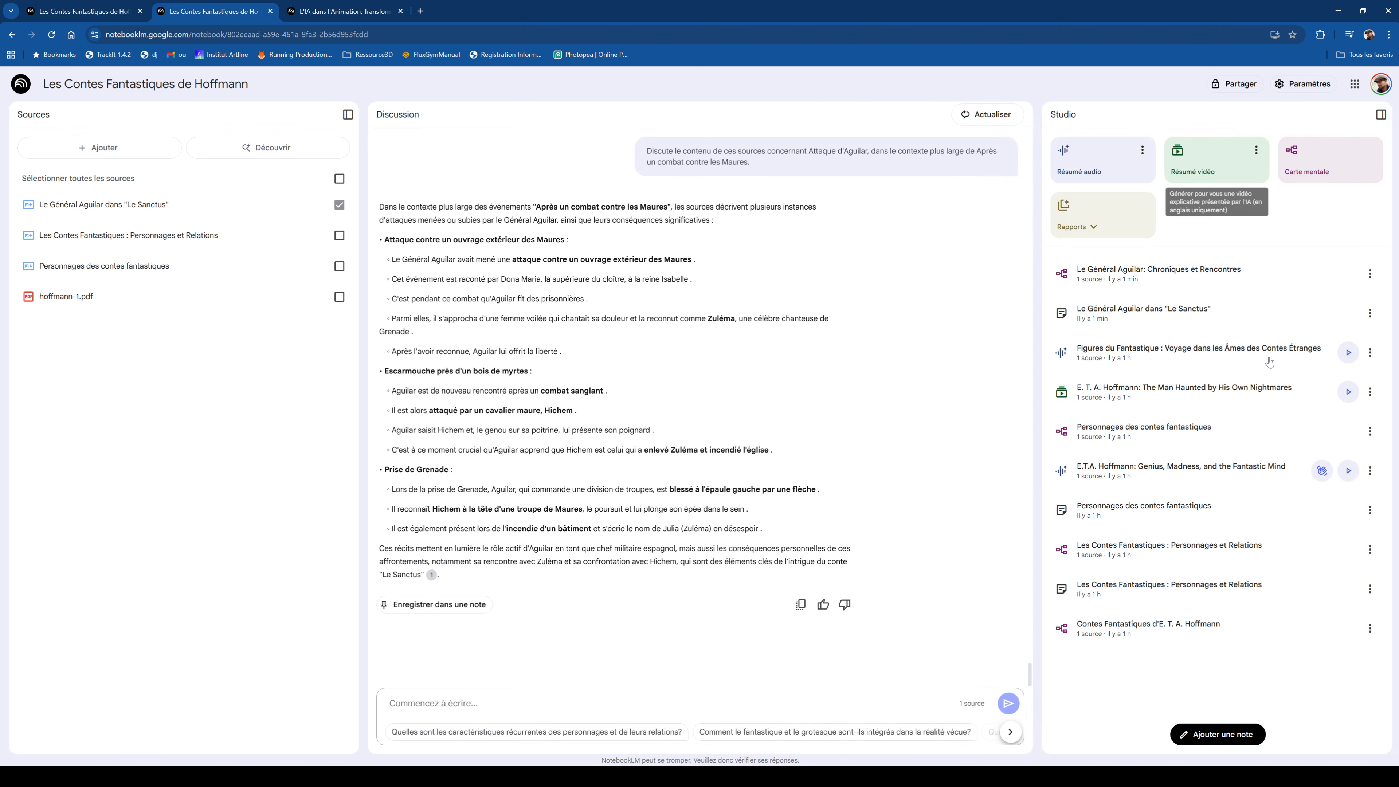